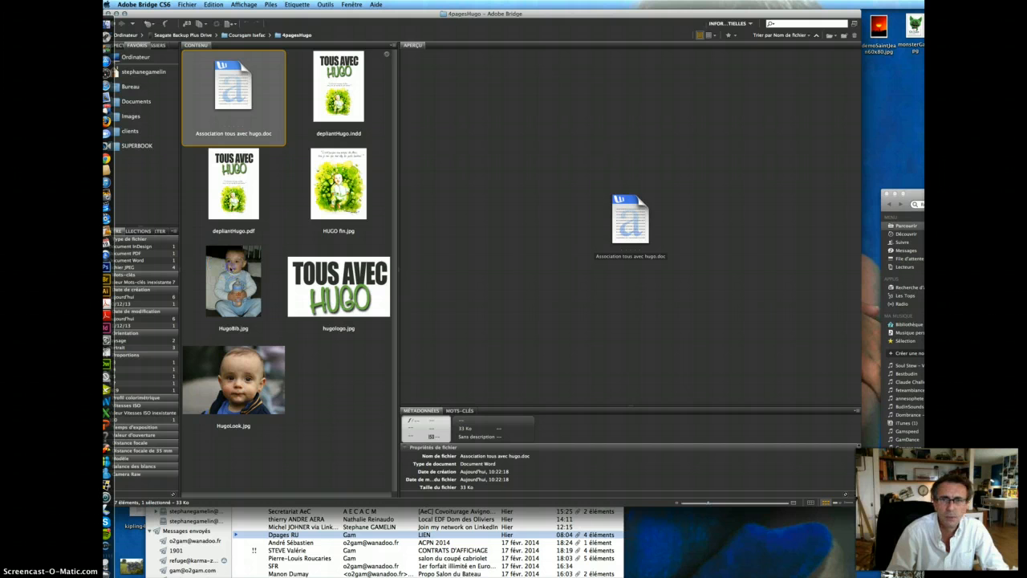
- Preview the HugoBib and HugoLook photos and hugologo.jpg, then open deplianHugo.pdf in Reader
left_click(230, 267)
left_click(234, 382)
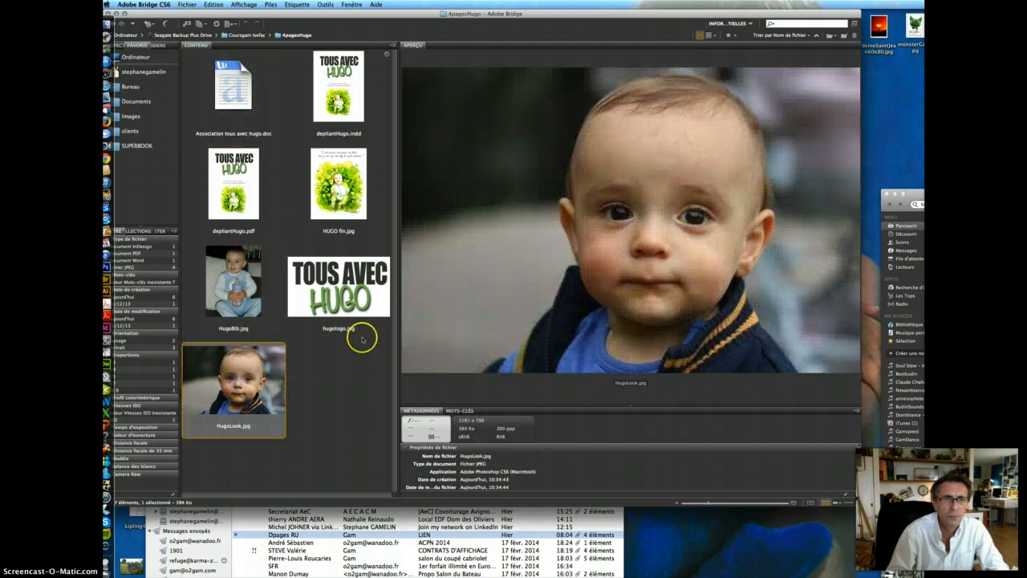
left_click(353, 293)
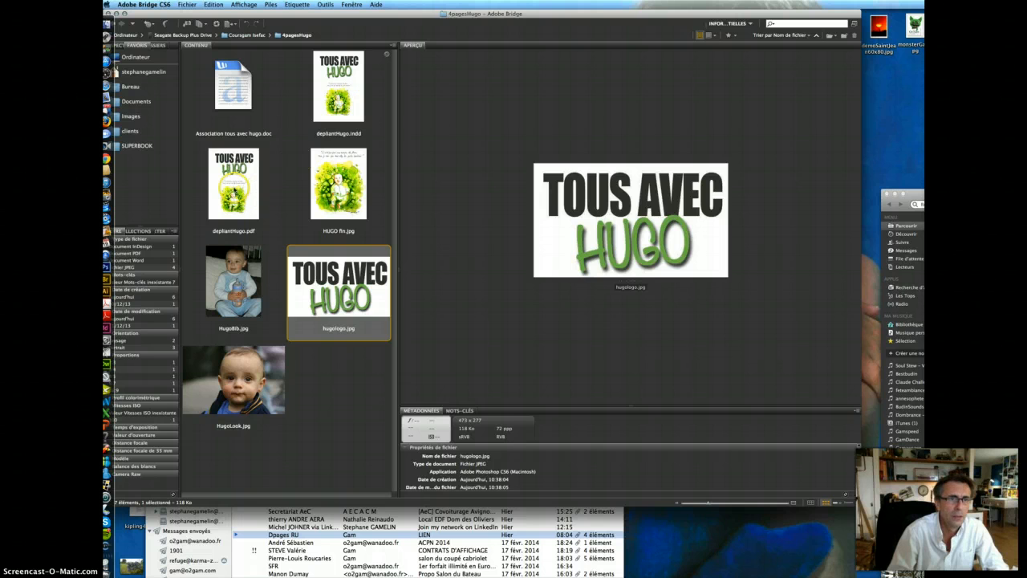
left_click(231, 190)
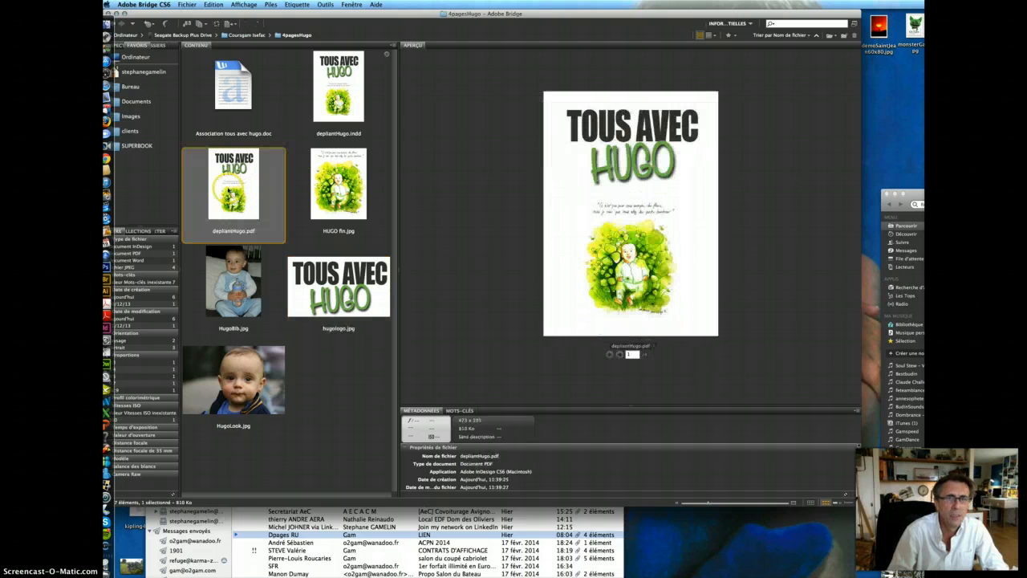
double_click(238, 188)
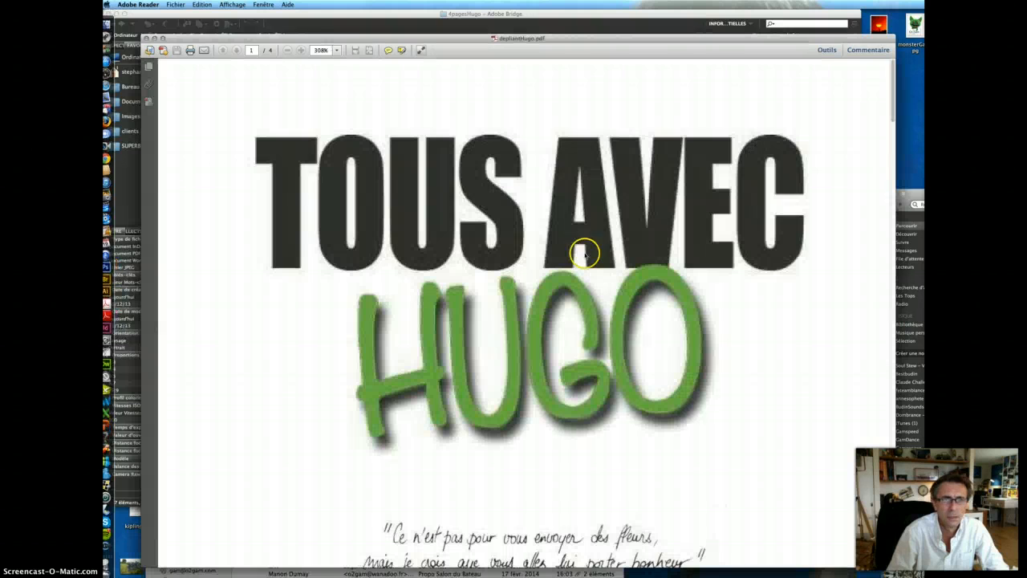
- Zoom out on the leaflet PDF and switch to the Deux pages two-page display
left_click(286, 50)
left_click(287, 50)
left_click(287, 50)
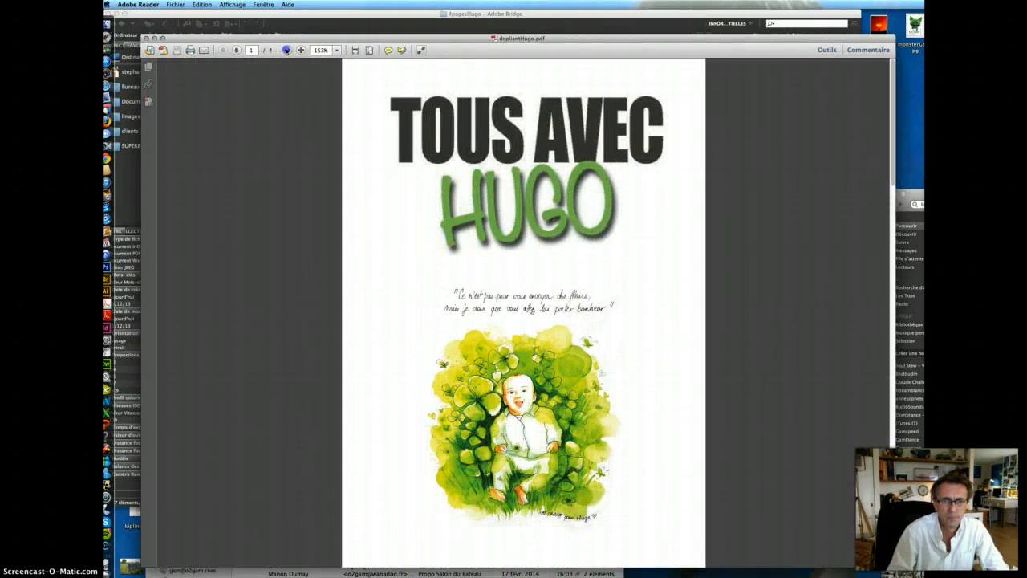
left_click(287, 50)
left_click(232, 4)
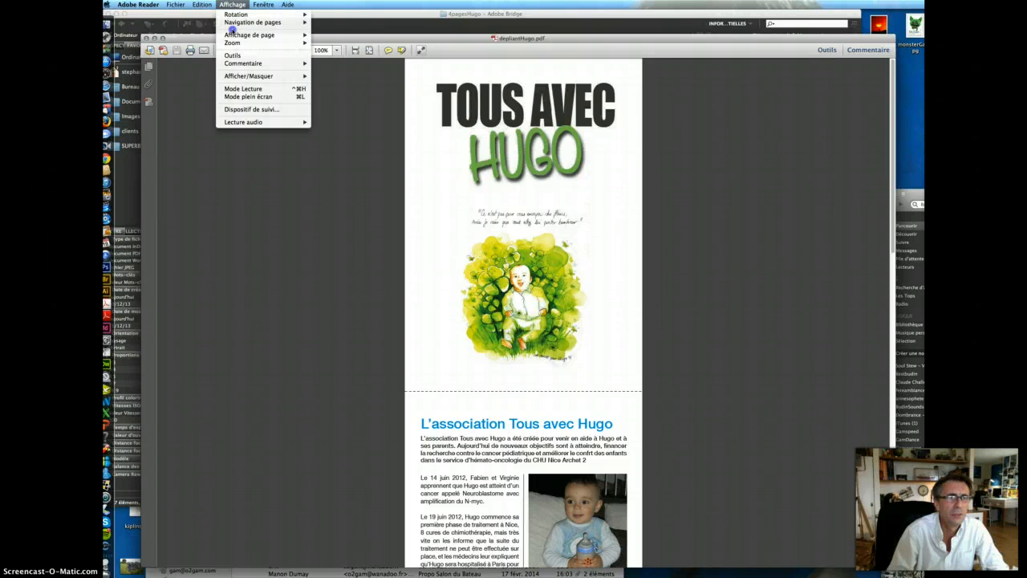
mouse_move(273, 35)
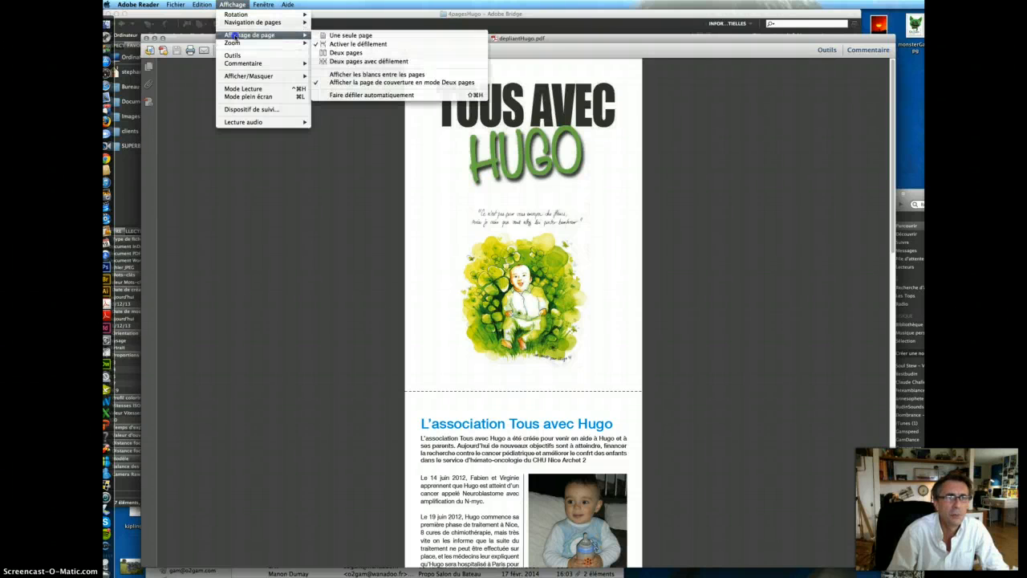
left_click(382, 53)
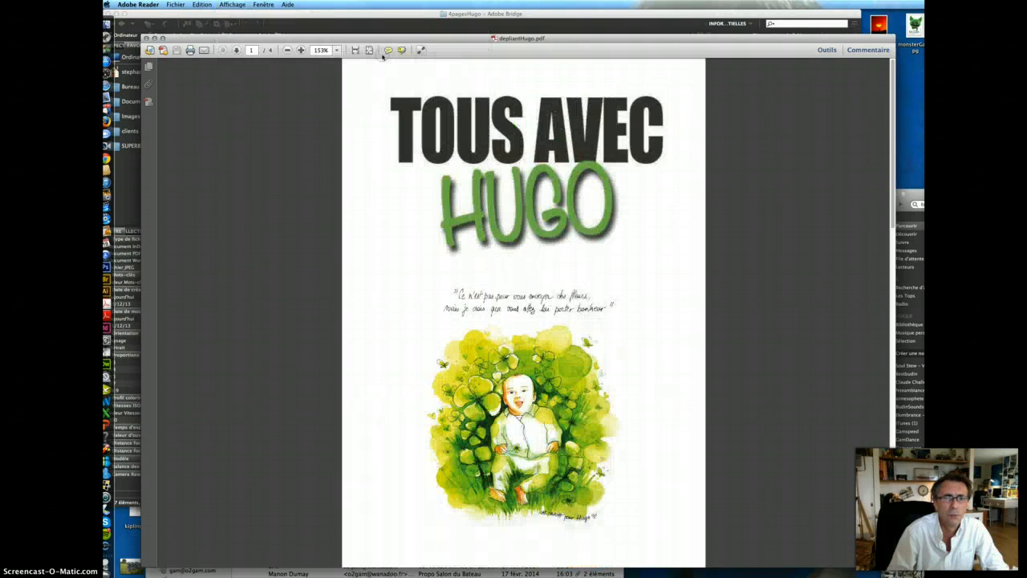
left_click(285, 50)
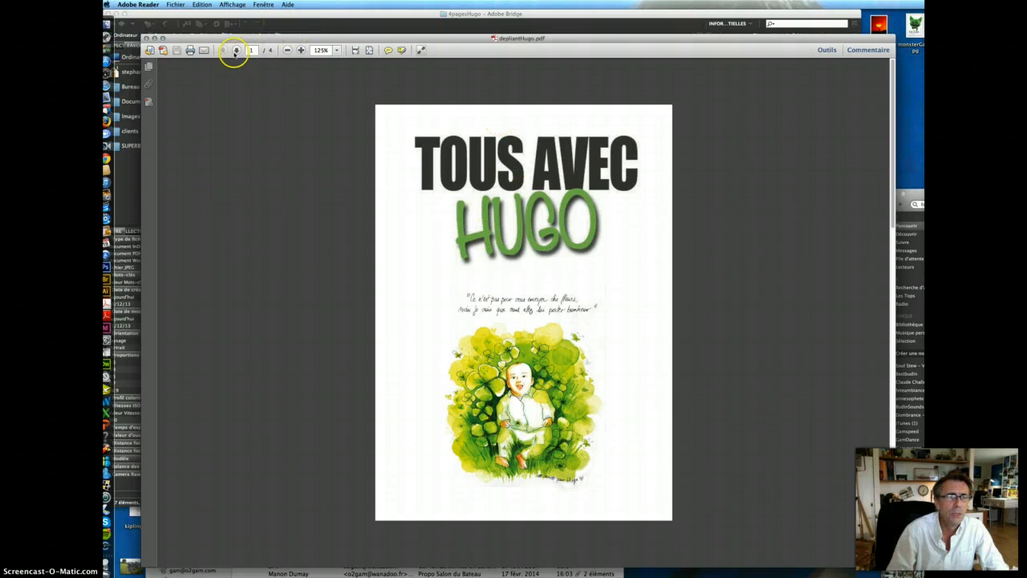
- Page through the 2–3 spread and back page, then close Reader and return to Bridge
left_click(235, 51)
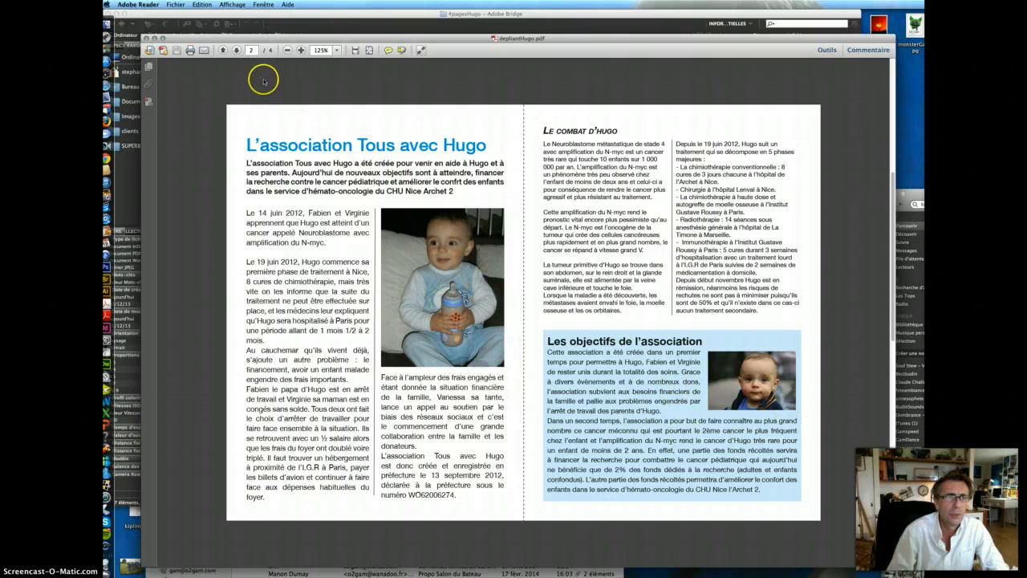
left_click(238, 50)
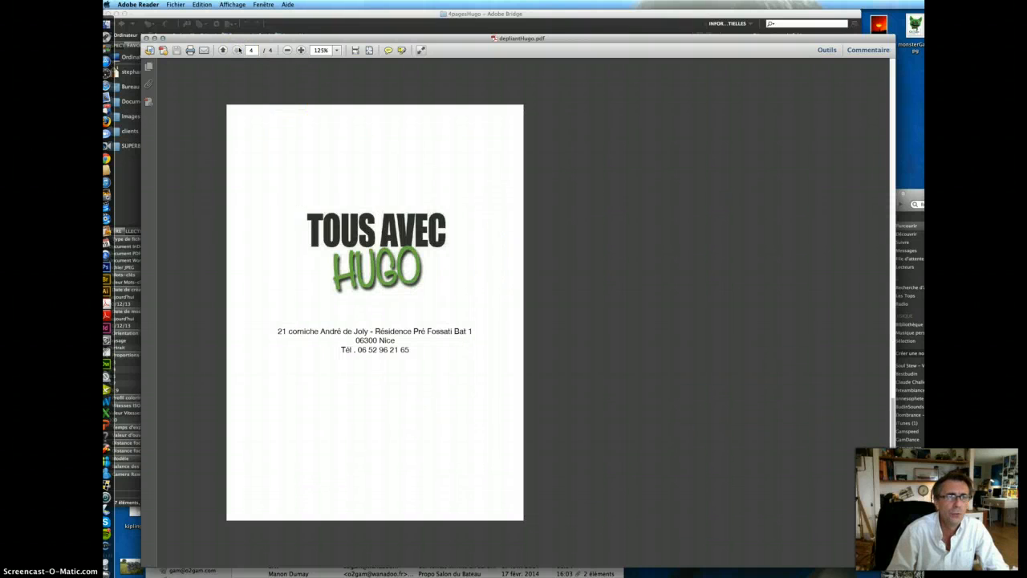
left_click(148, 39)
left_click(466, 219)
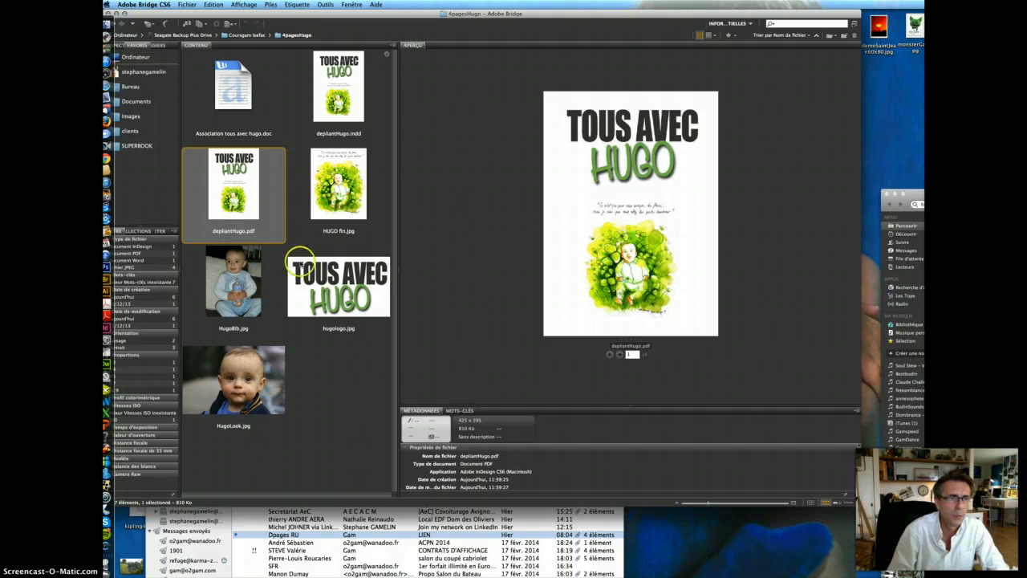
- Launch InDesign and create a 4-page, 150 × 210 mm document with 10 mm margins and 3 mm bleed
left_click(107, 325)
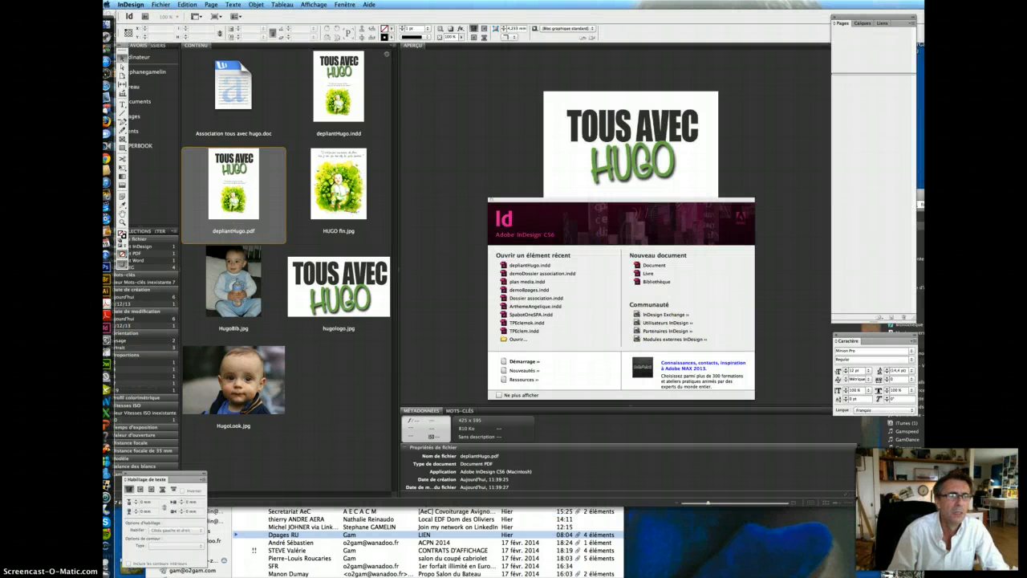
left_click(161, 4)
mouse_move(160, 15)
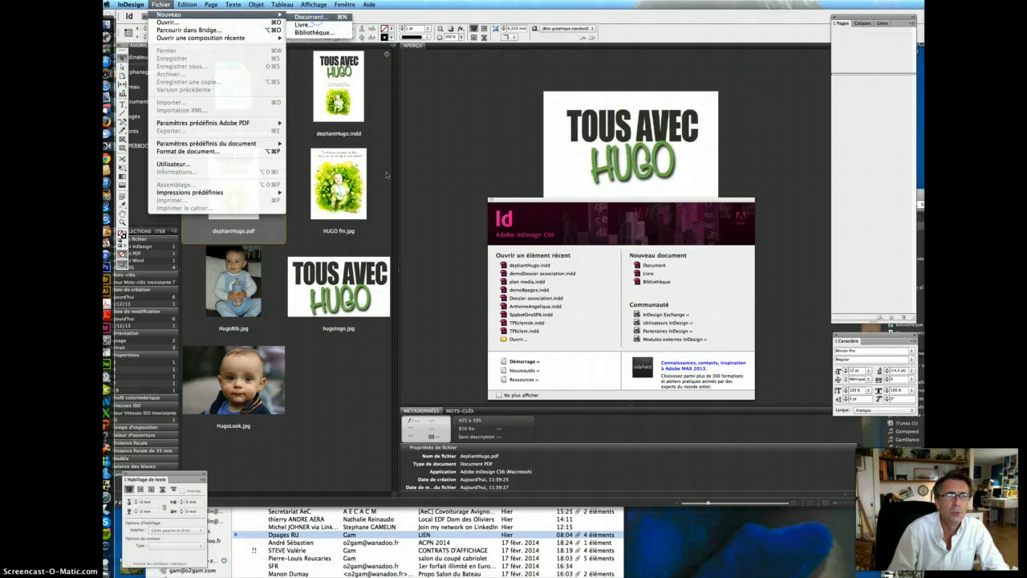
left_click(313, 17)
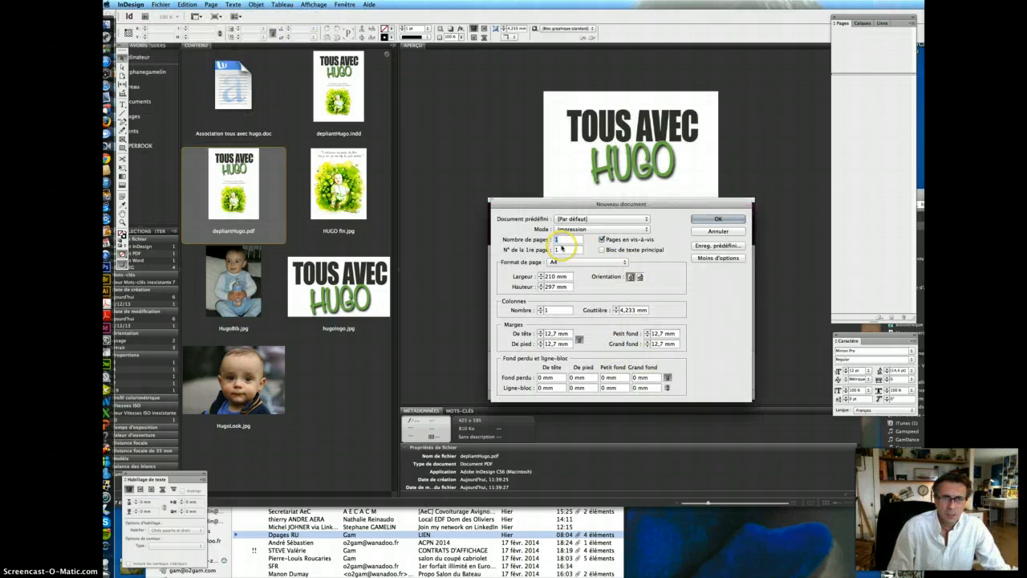
type("4")
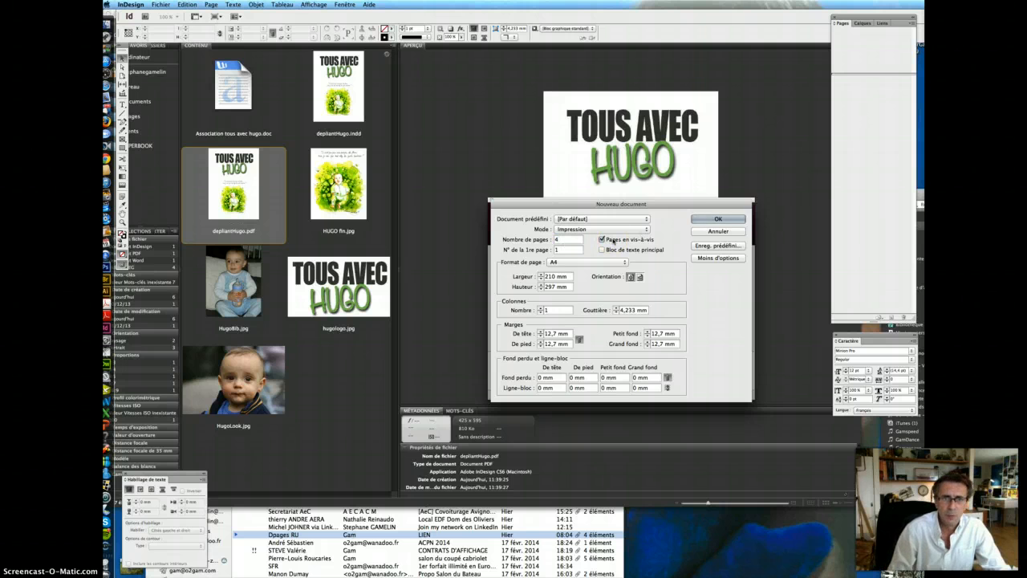
left_click(557, 276)
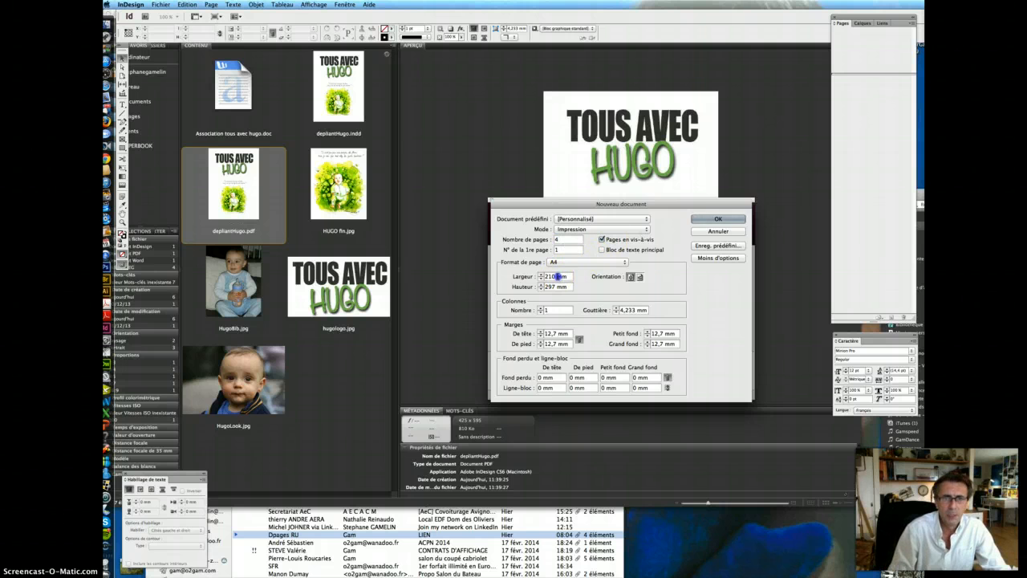
type("15")
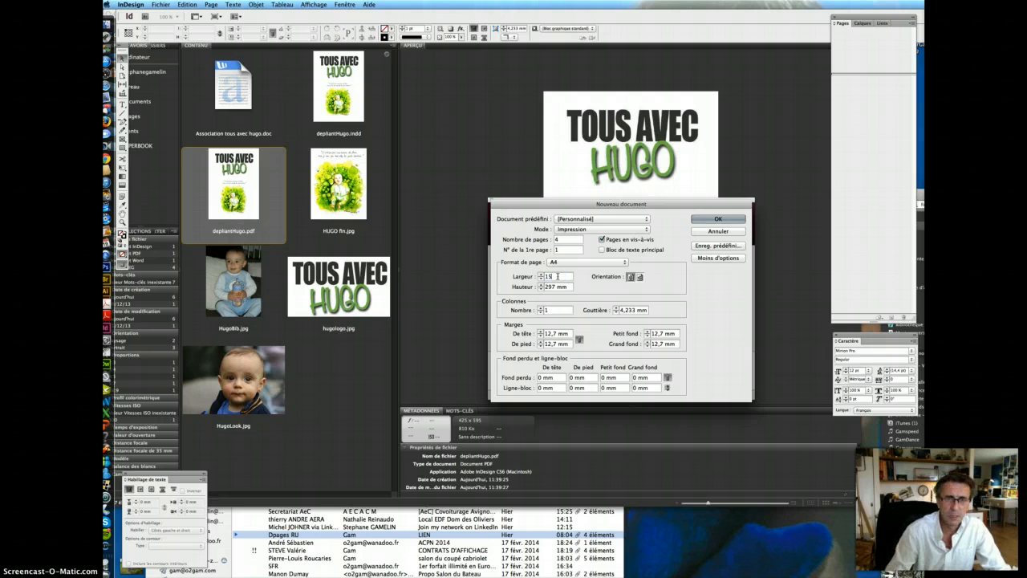
type("0")
key("Tab")
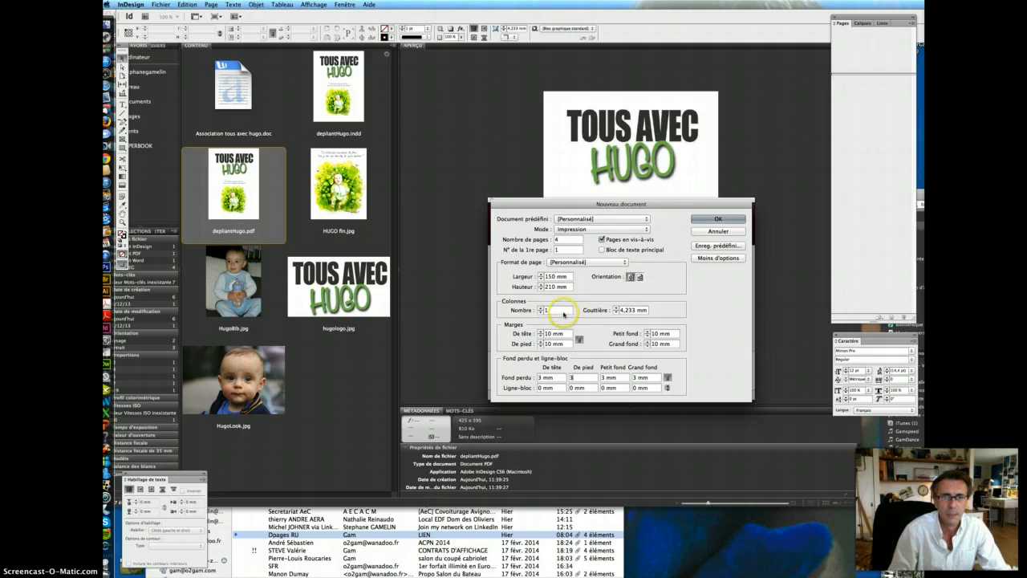
left_click(718, 217)
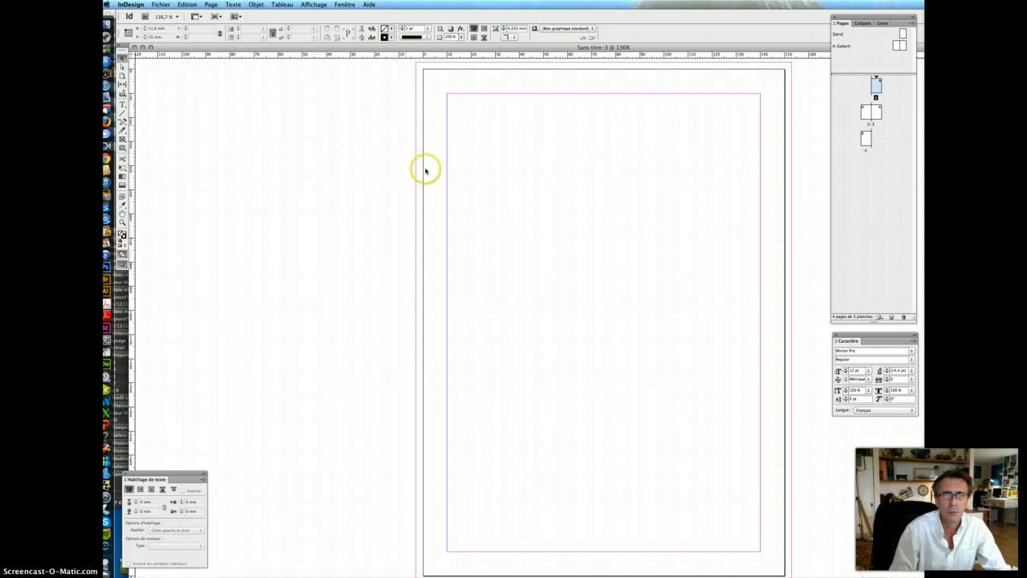
- Draw a rectangle frame across the top of page 1 and place hugologo.jpg in it, fitted
double_click(868, 113)
double_click(868, 112)
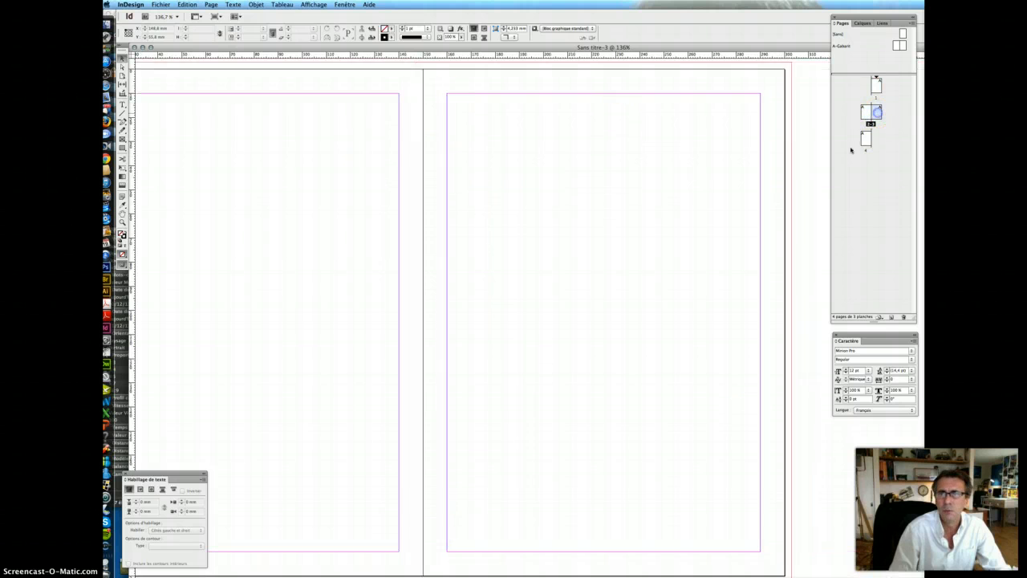
double_click(864, 143)
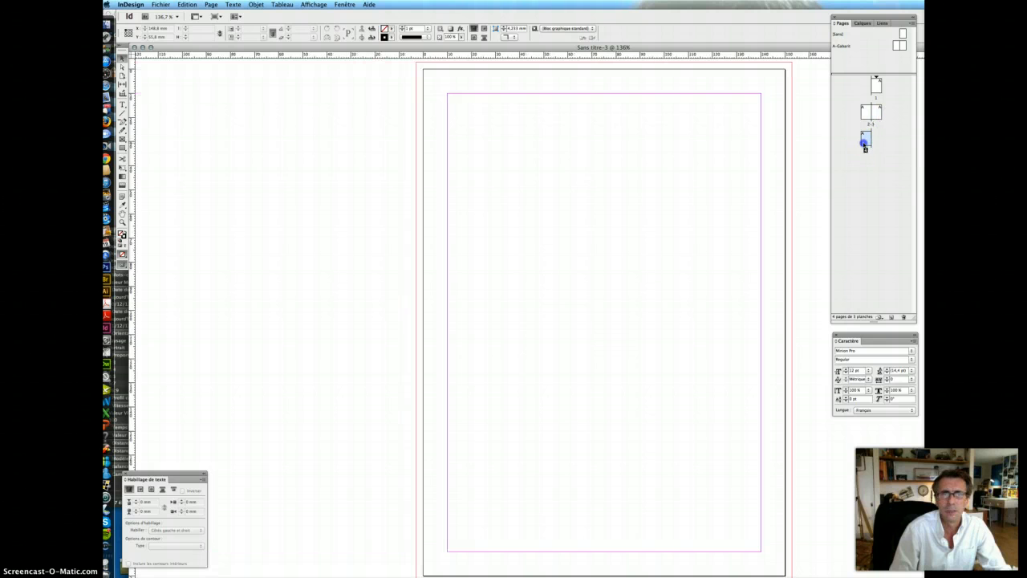
double_click(876, 85)
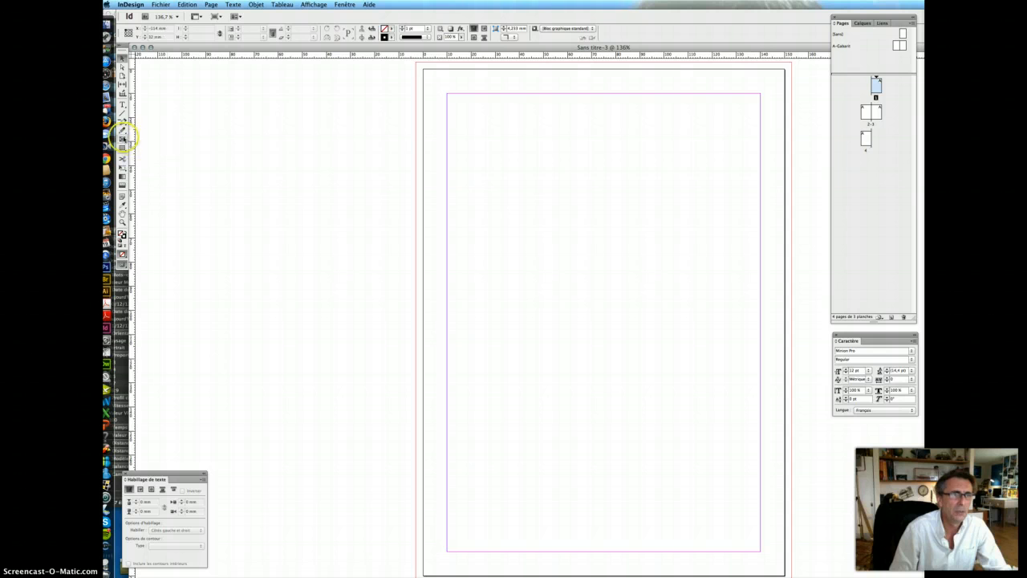
left_click(122, 137)
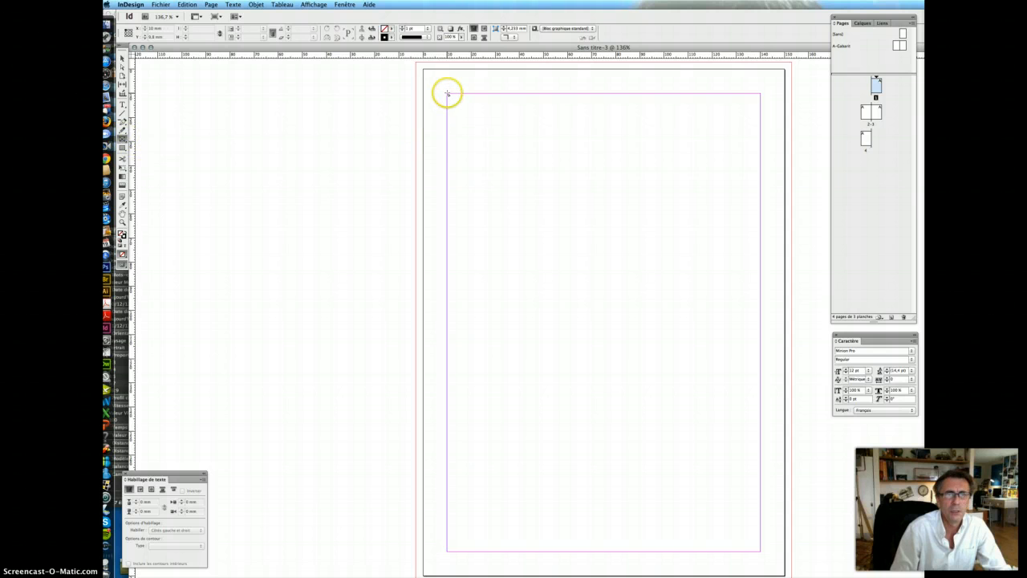
left_click_drag(447, 94, 758, 271)
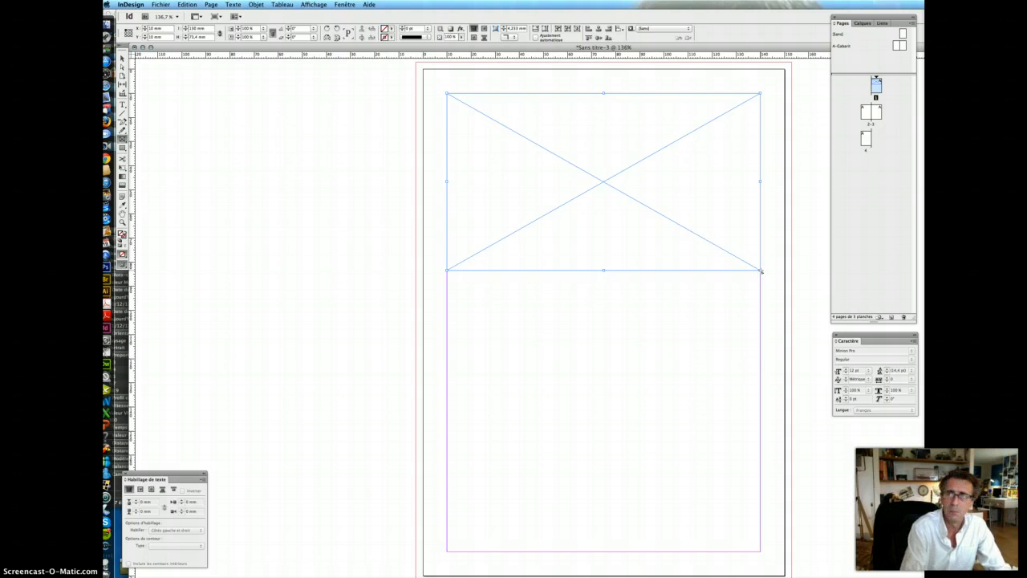
key("super+d")
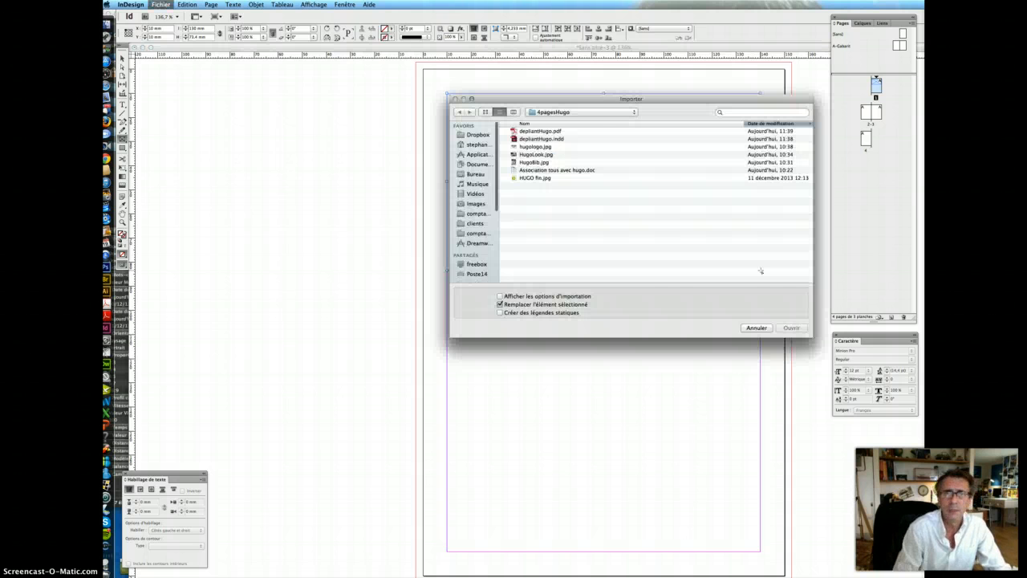
left_click(552, 147)
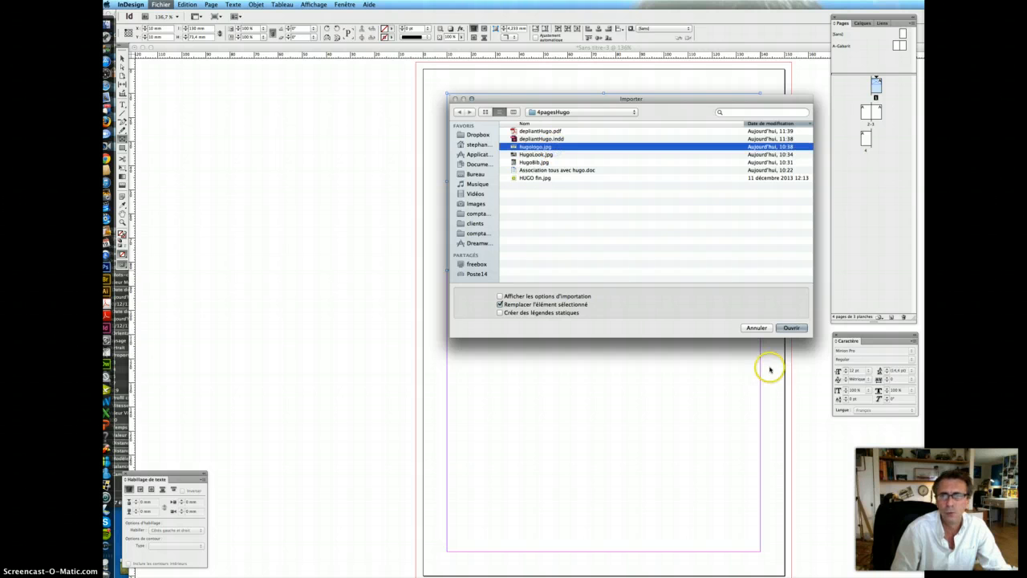
left_click(792, 327)
left_click(545, 26)
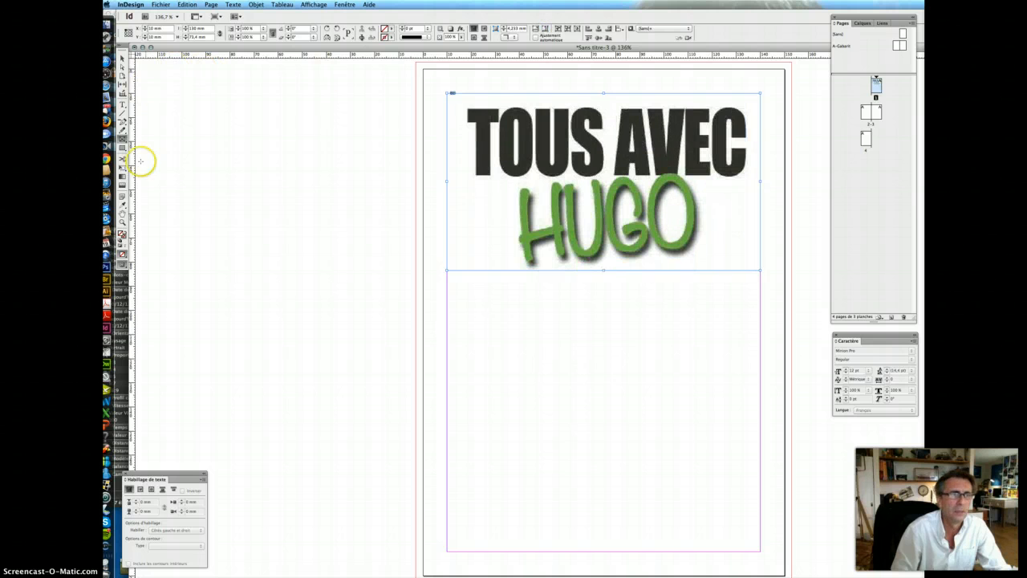
- Draw a large frame below the logo and place HUGO fin.jpg in it, fitted proportionally
left_click_drag(472, 301, 759, 552)
left_click_drag(472, 551, 450, 552)
left_click(534, 499)
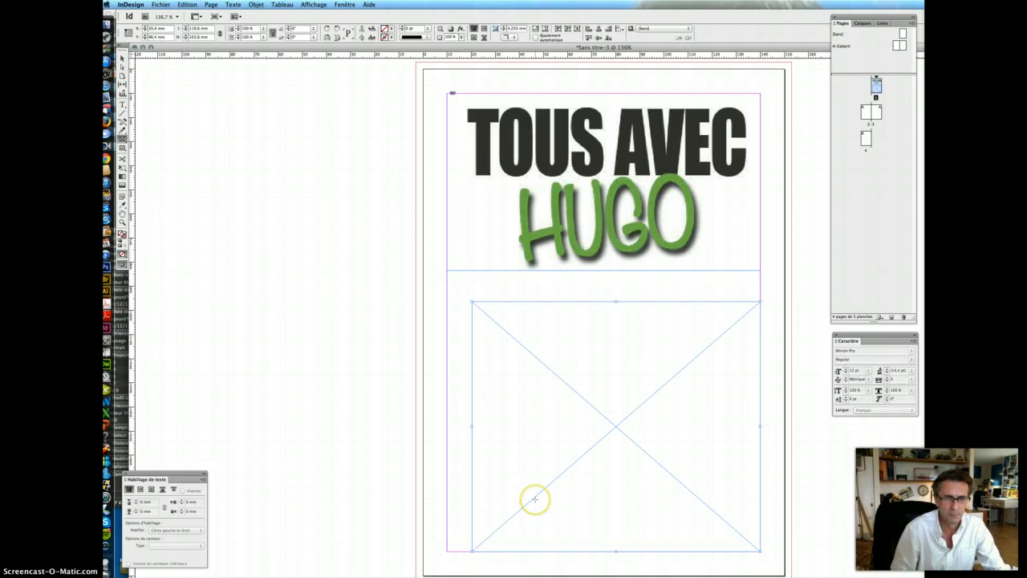
left_click(122, 59)
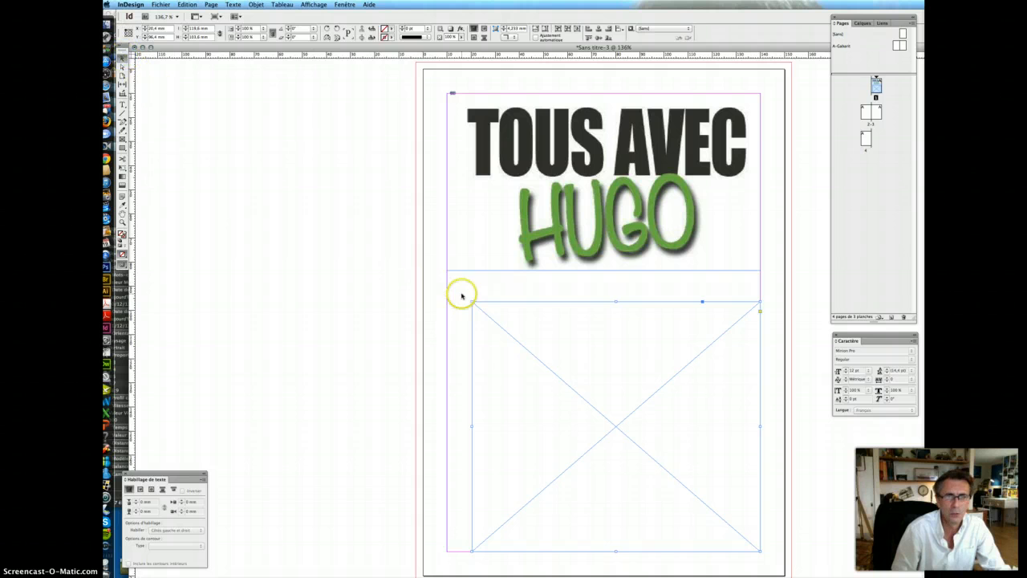
left_click_drag(471, 303, 447, 281)
key("super+d")
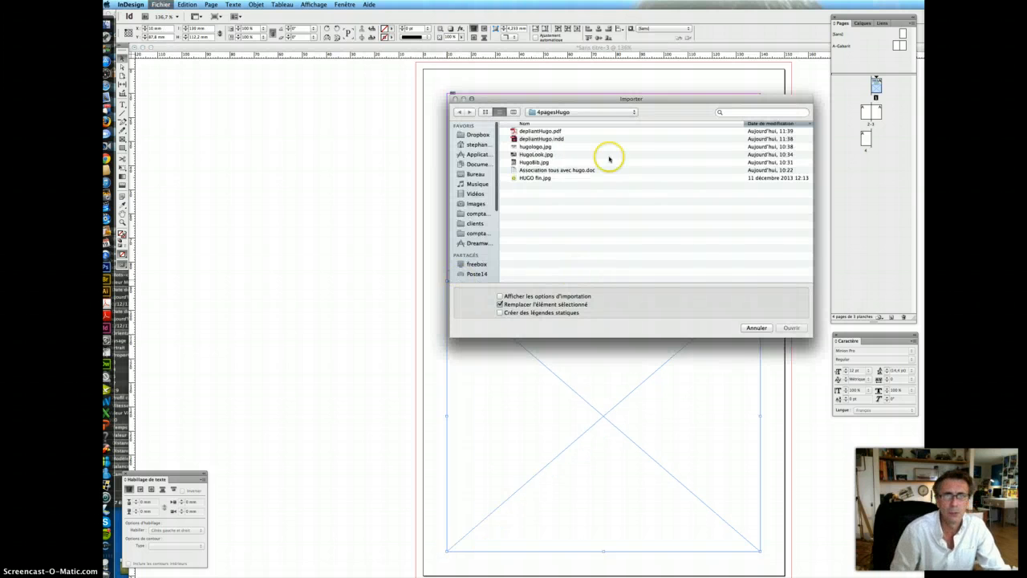
left_click(550, 179)
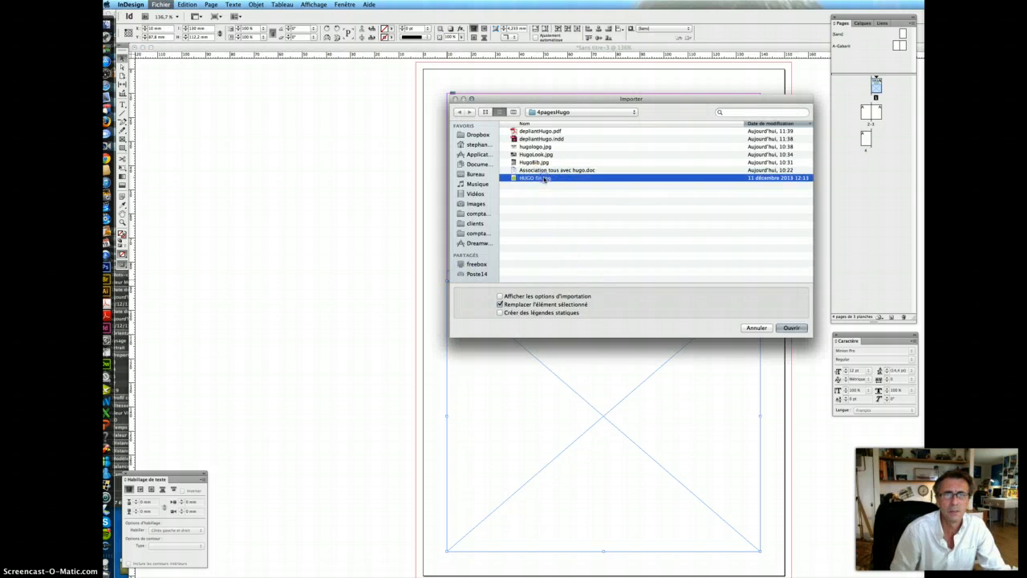
left_click(789, 328)
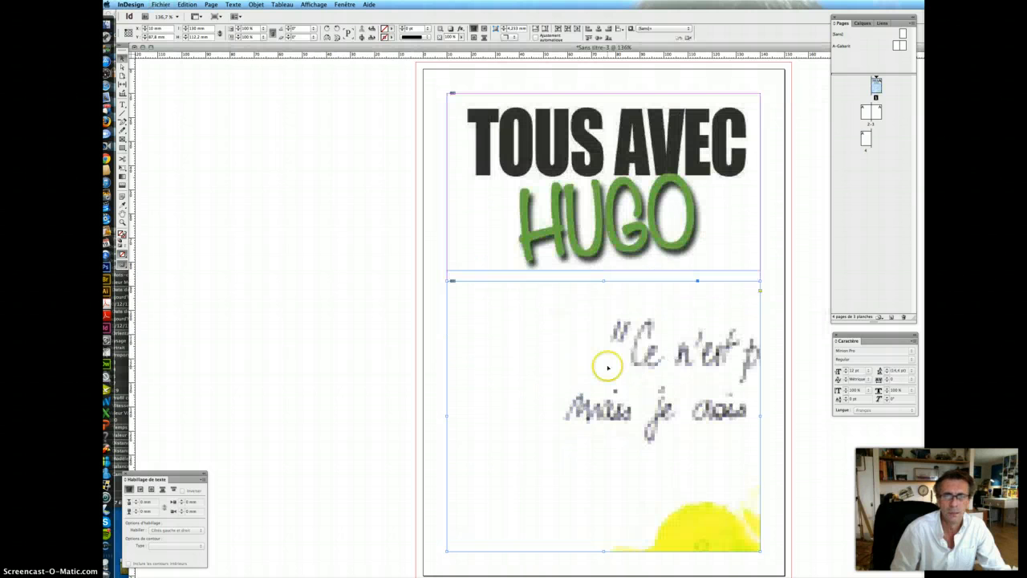
left_click(567, 28)
left_click(544, 29)
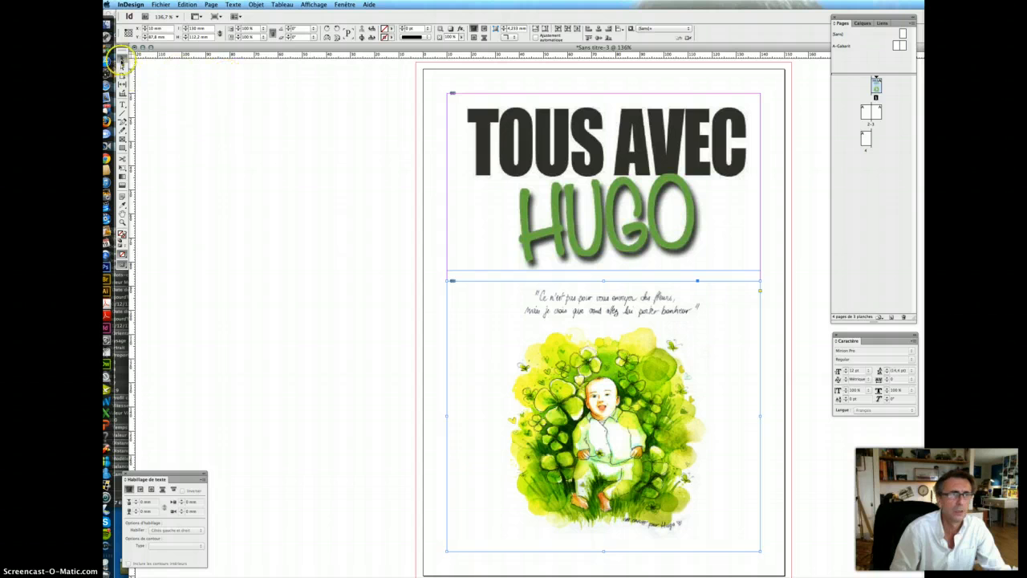
- Shorten the logo frame, extend the illustration frame upward, and refit both images proportionally
left_click(592, 264)
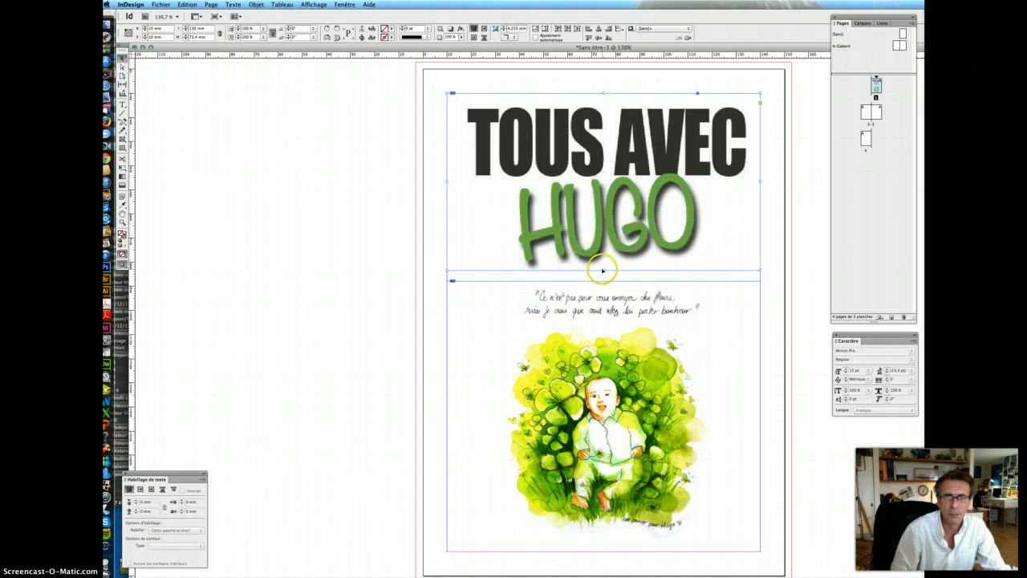
left_click_drag(603, 271, 603, 229)
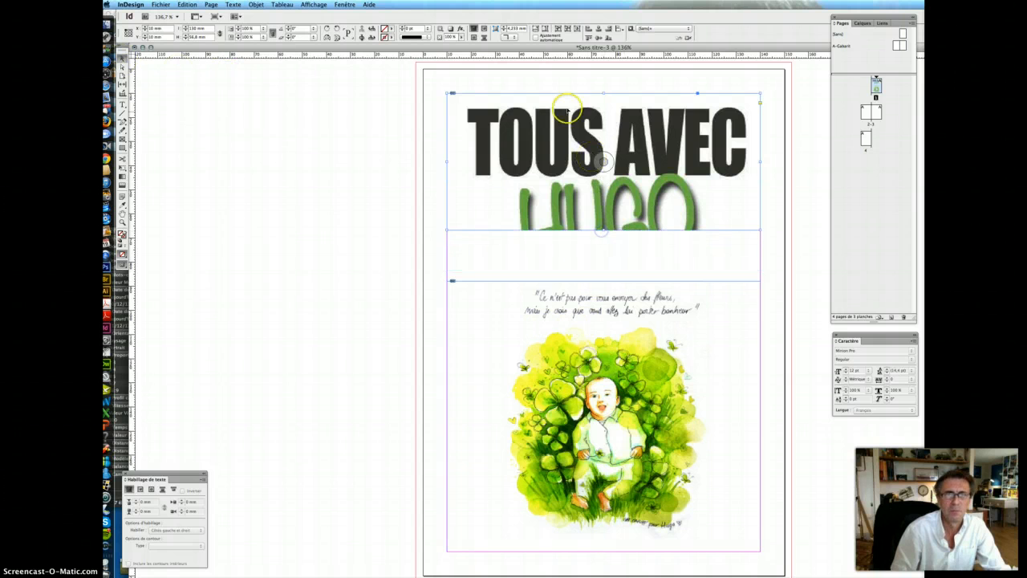
left_click(545, 29)
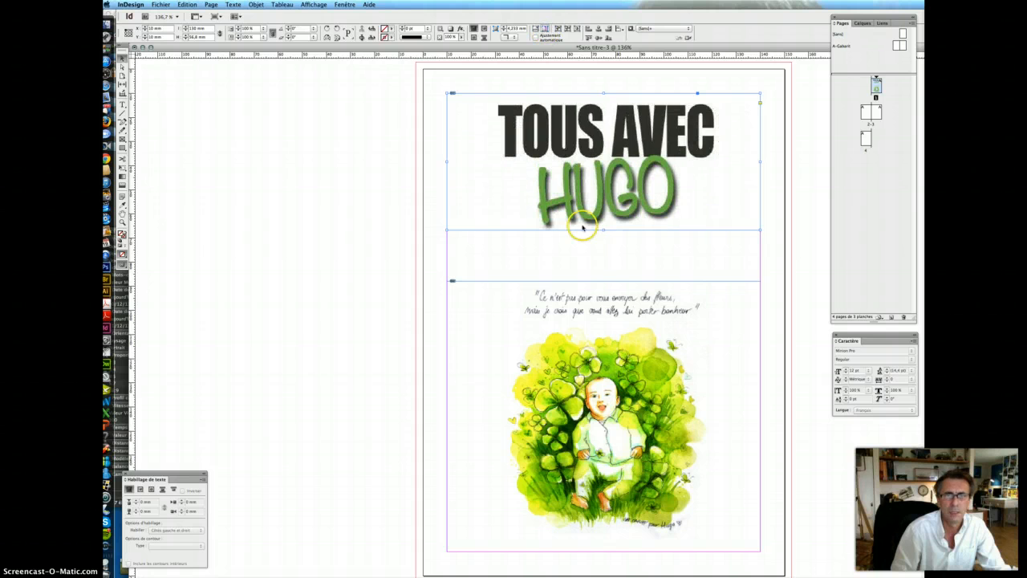
left_click(599, 309)
left_click_drag(601, 280, 601, 236)
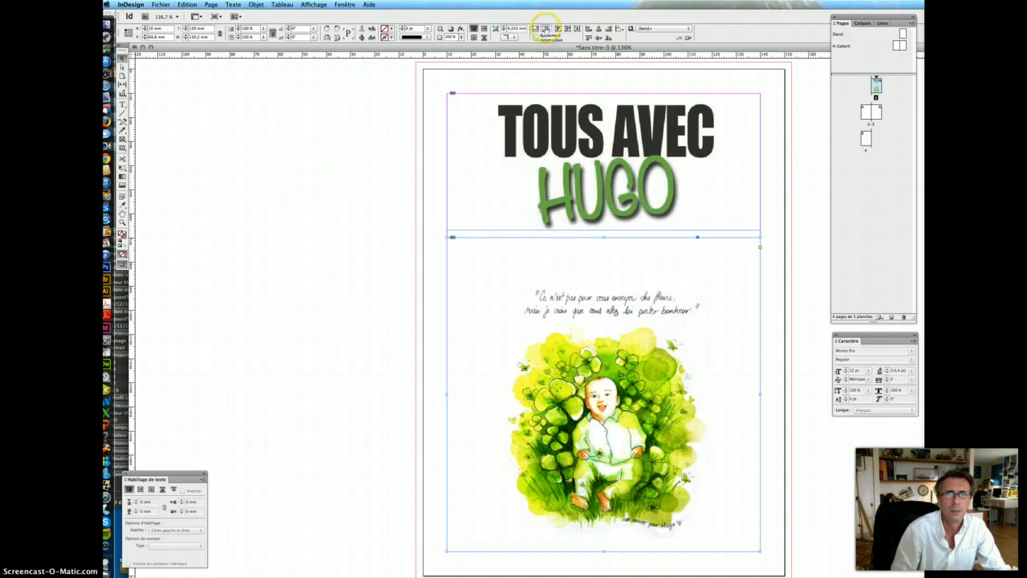
left_click(545, 29)
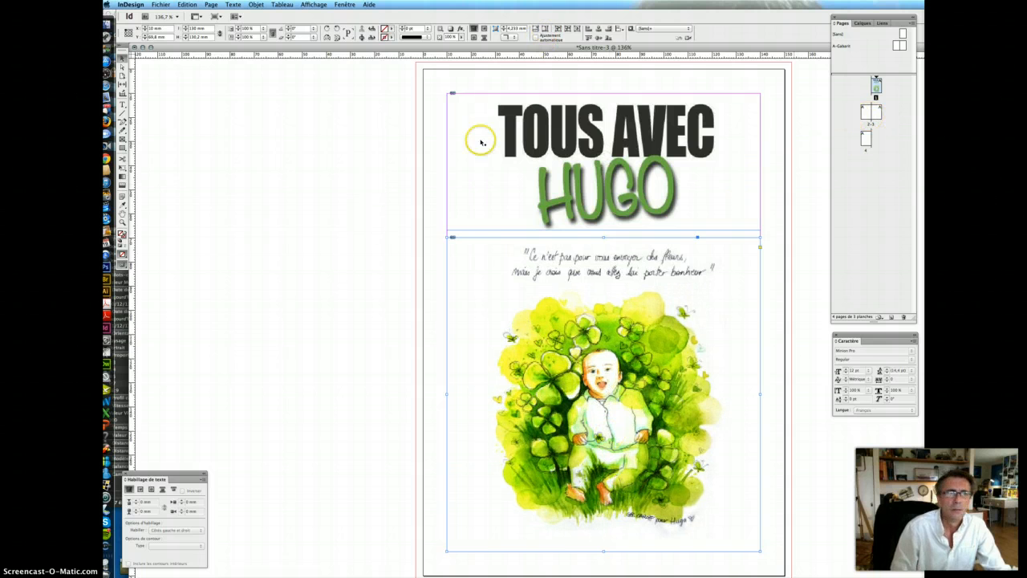
- Use Save As to name the file demodocHugo and save it in the 4pagesHugo folder
left_click(161, 4)
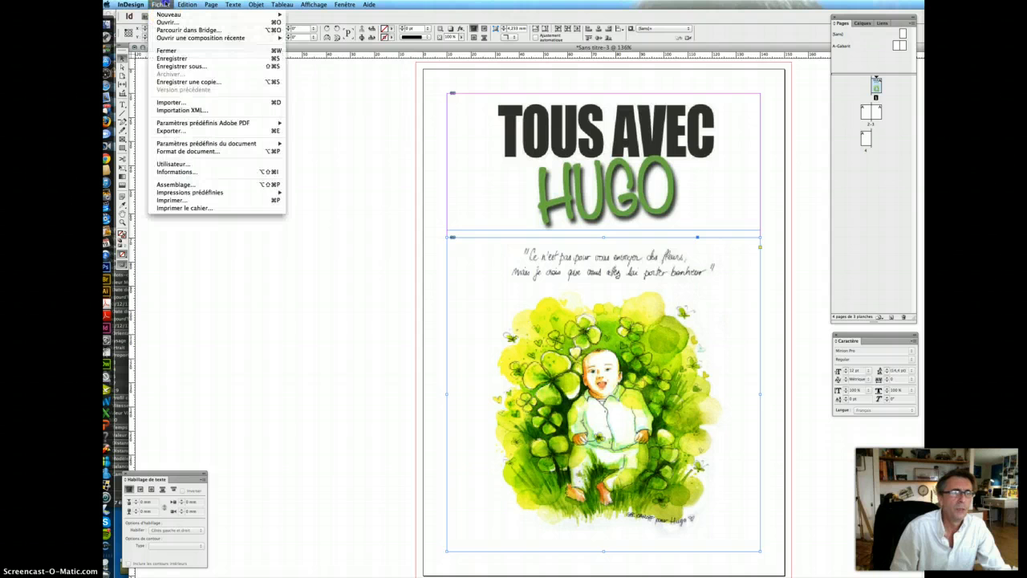
left_click(188, 67)
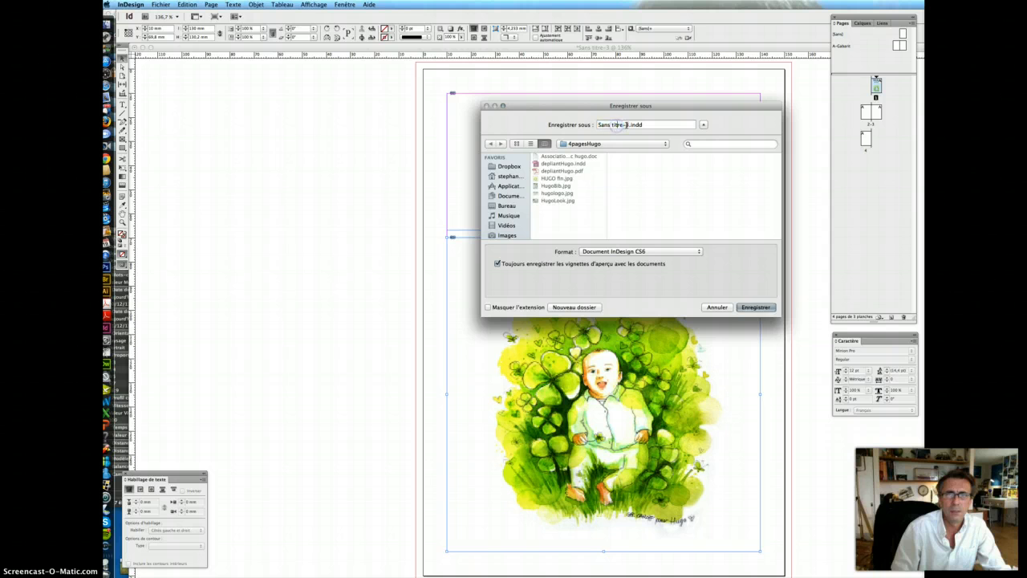
type("demo")
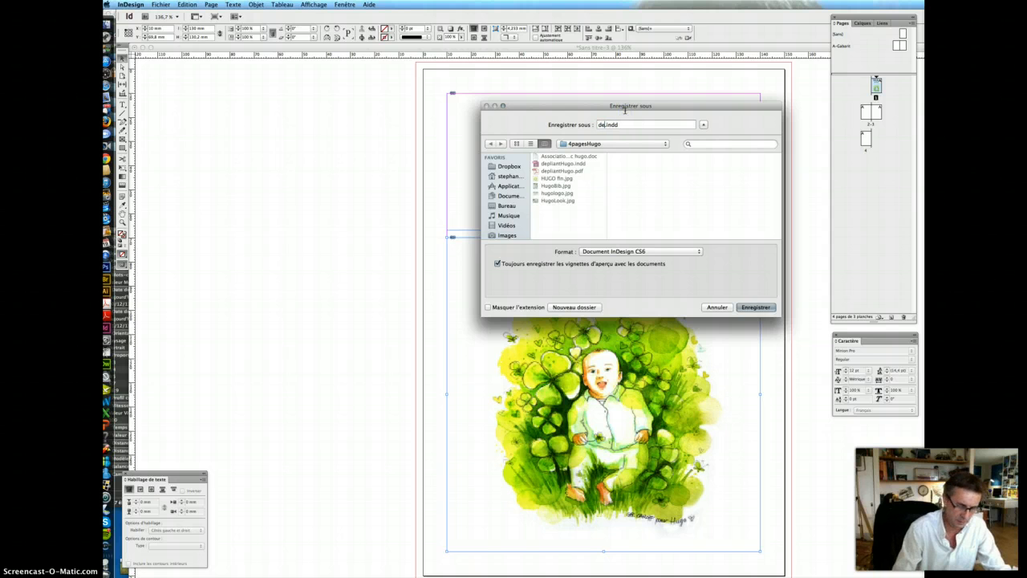
type("docHug")
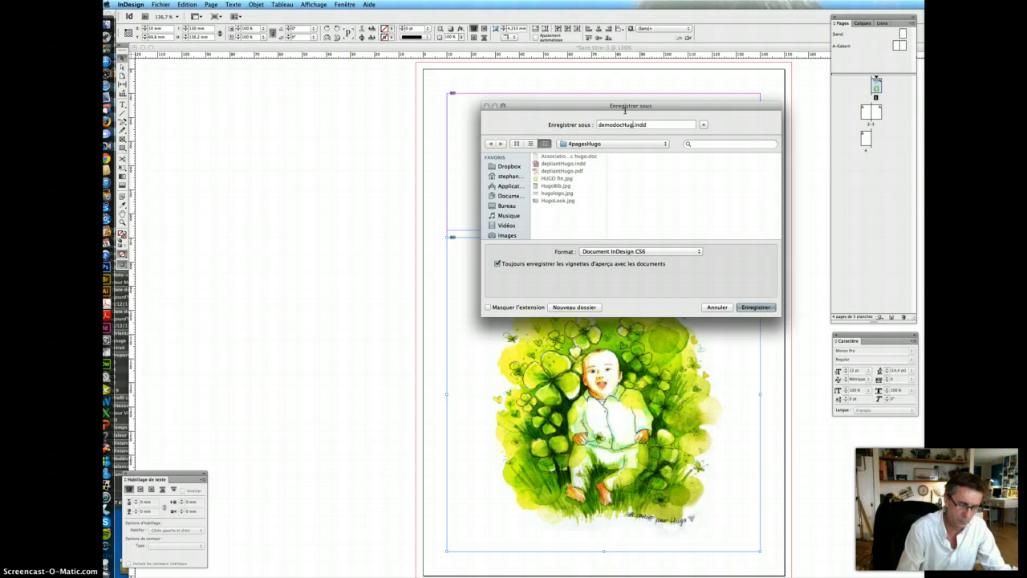
type("o")
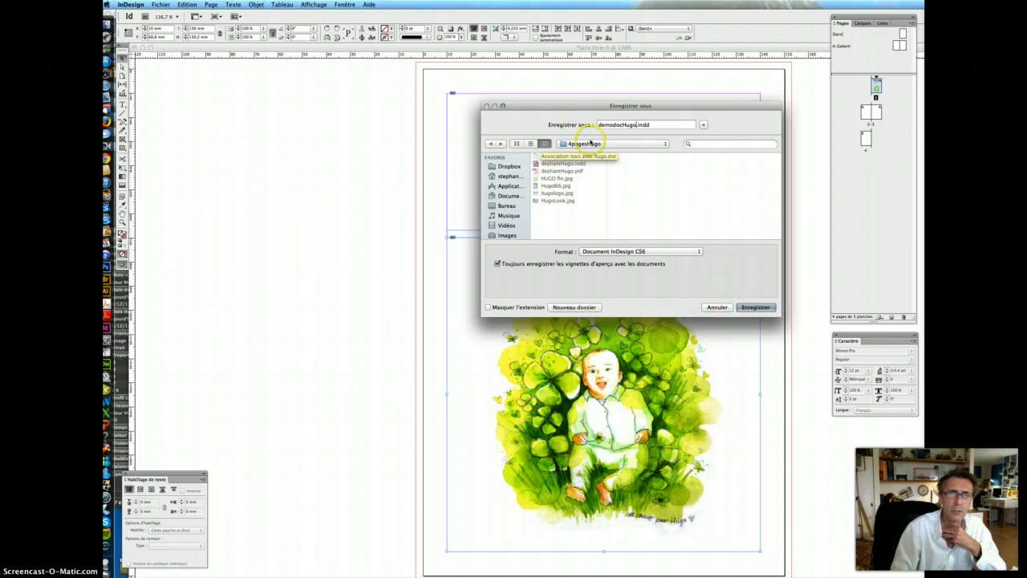
left_click(590, 144)
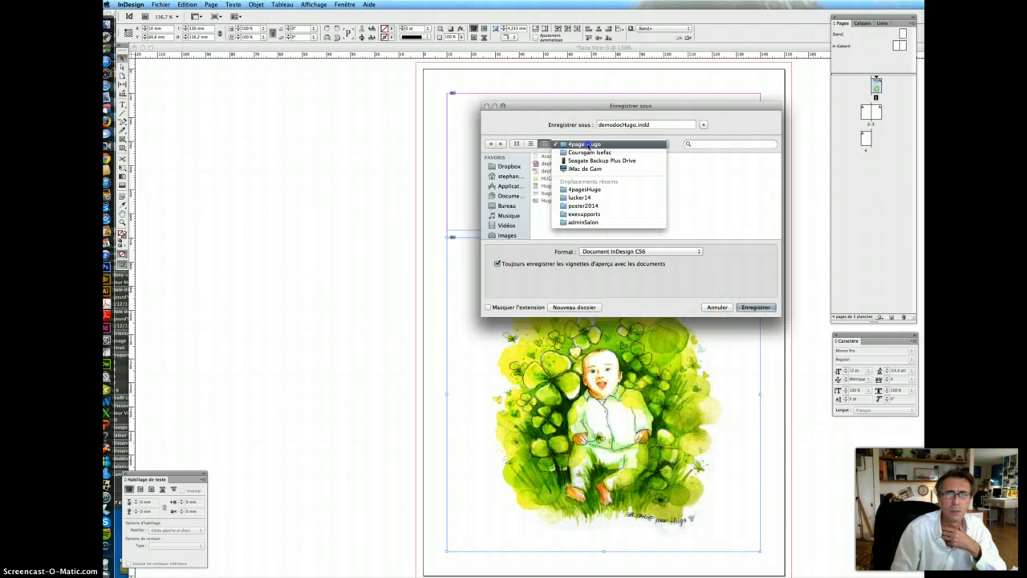
left_click(590, 145)
left_click(757, 308)
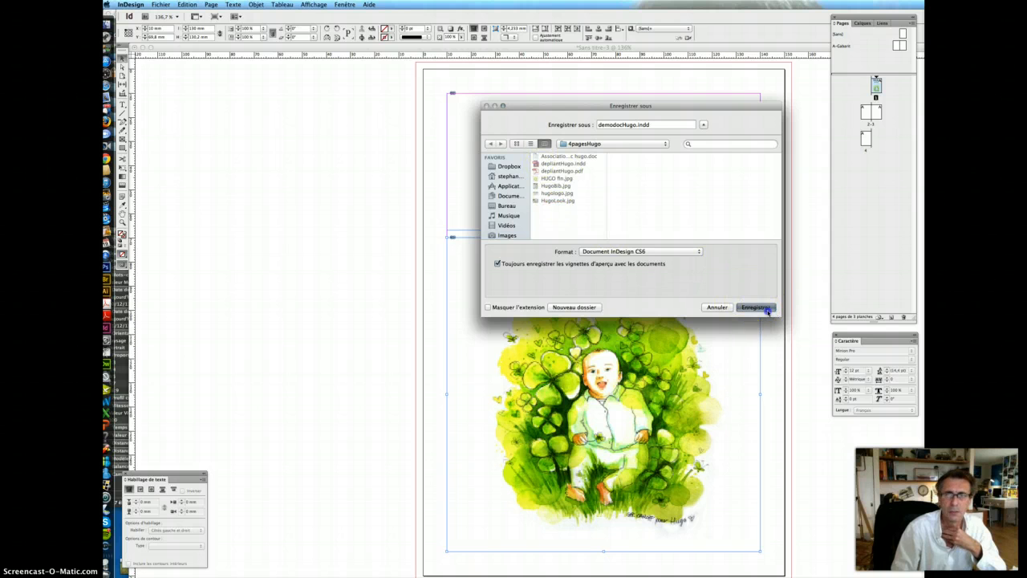
left_click(765, 310)
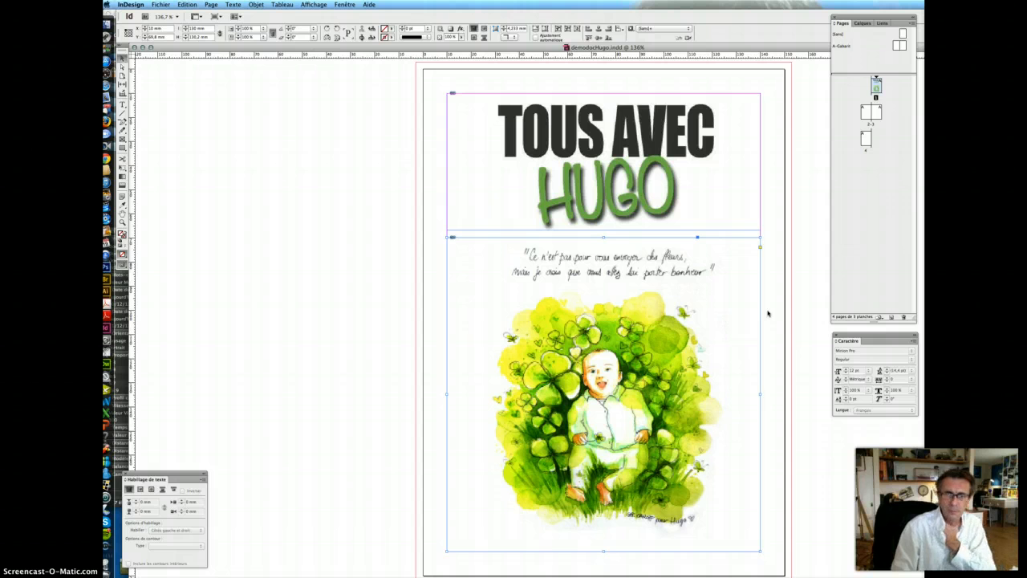
left_click(880, 24)
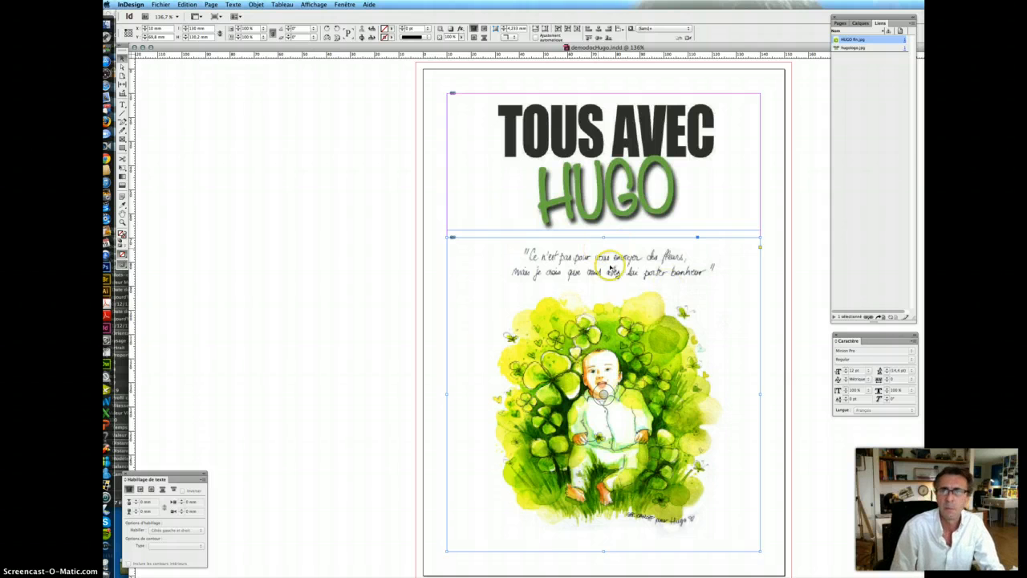
left_click(840, 24)
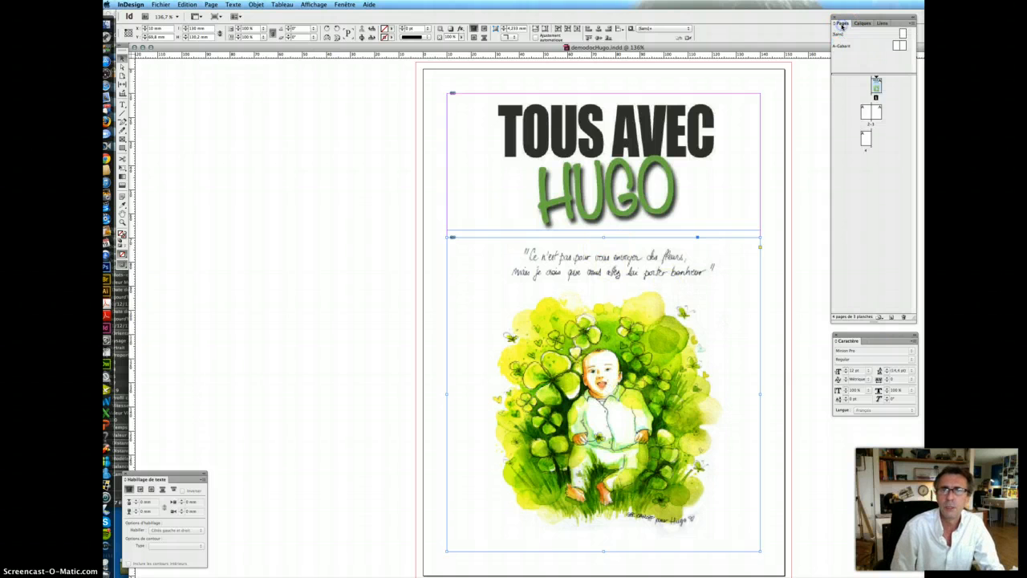
- Jump to the pages 2–3 spread, draw a text frame on the pasteboard left of it, and call up Place
double_click(867, 114)
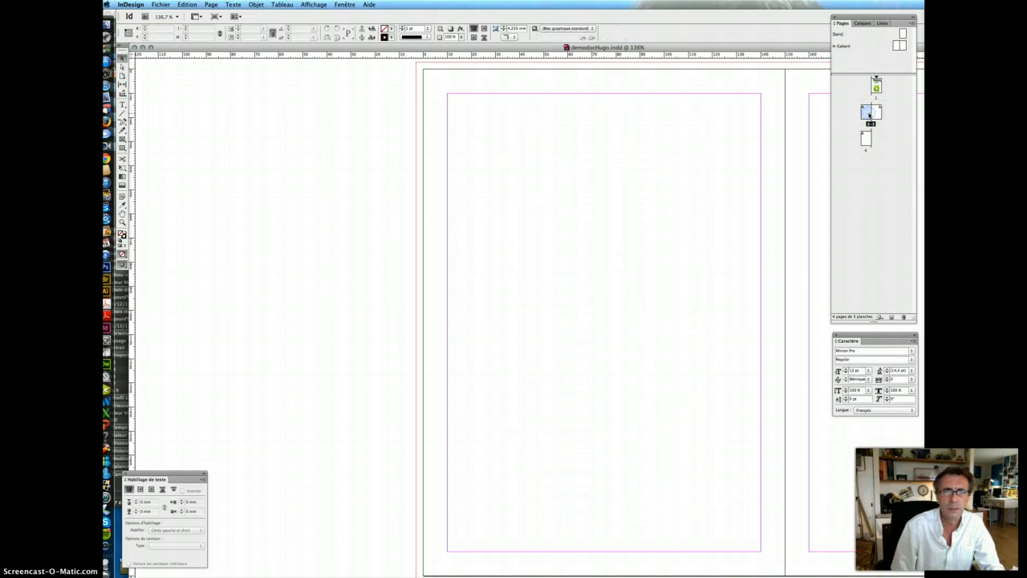
key("super+minus")
key("super+minus")
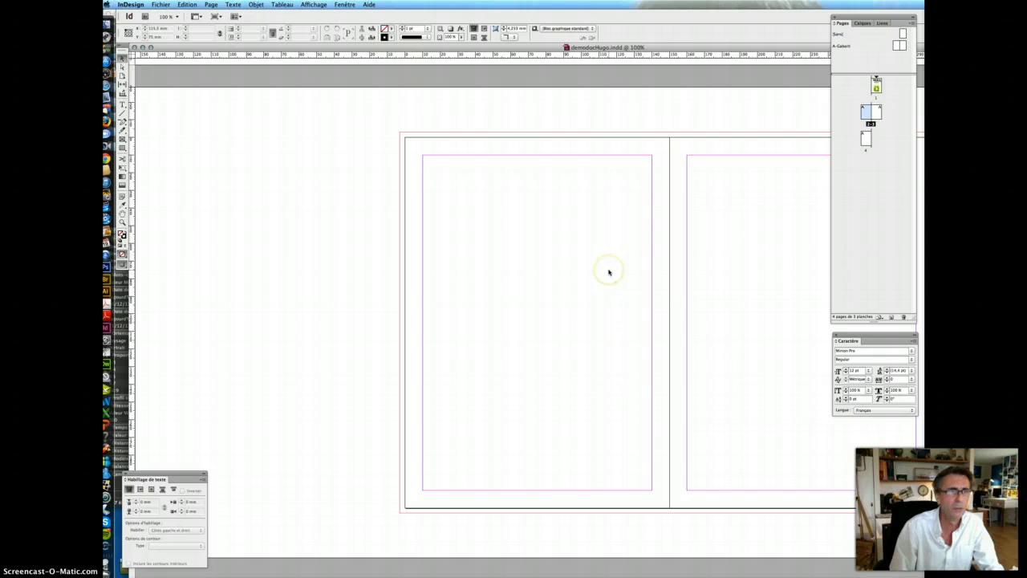
scroll(609, 272, "right", 5)
scroll(609, 272, "left", 3)
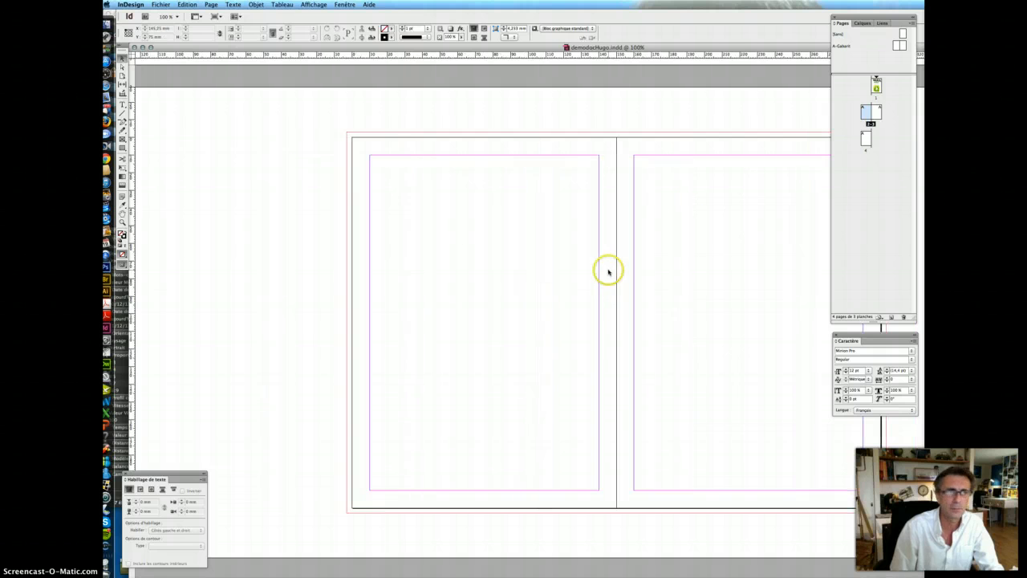
left_click(124, 106)
left_click_drag(177, 153, 326, 504)
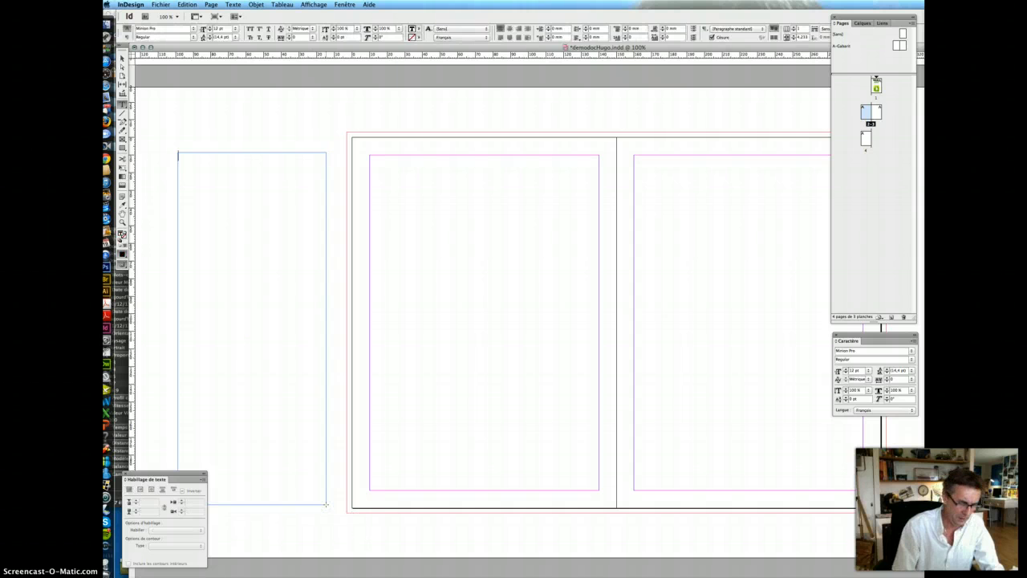
key("super+d")
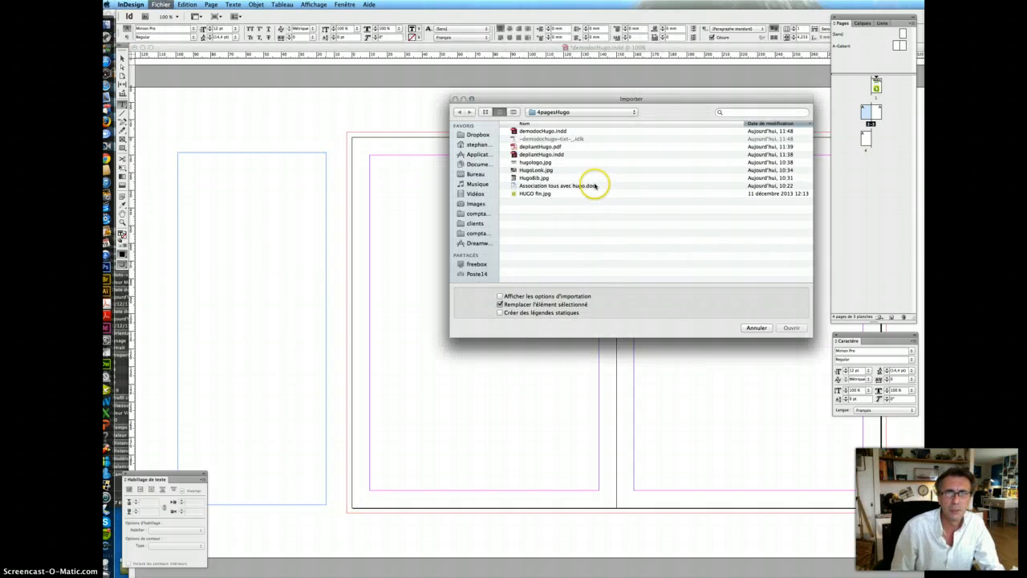
- Import the Association tous avec hugo document and set the whole story in Times Regular 11 pt, justified
left_click(594, 186)
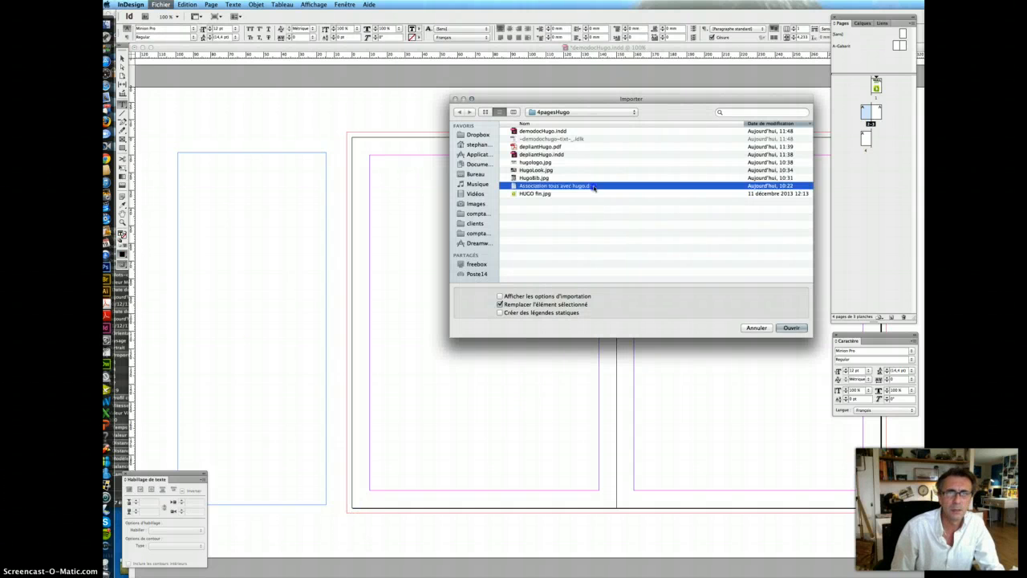
left_click(792, 327)
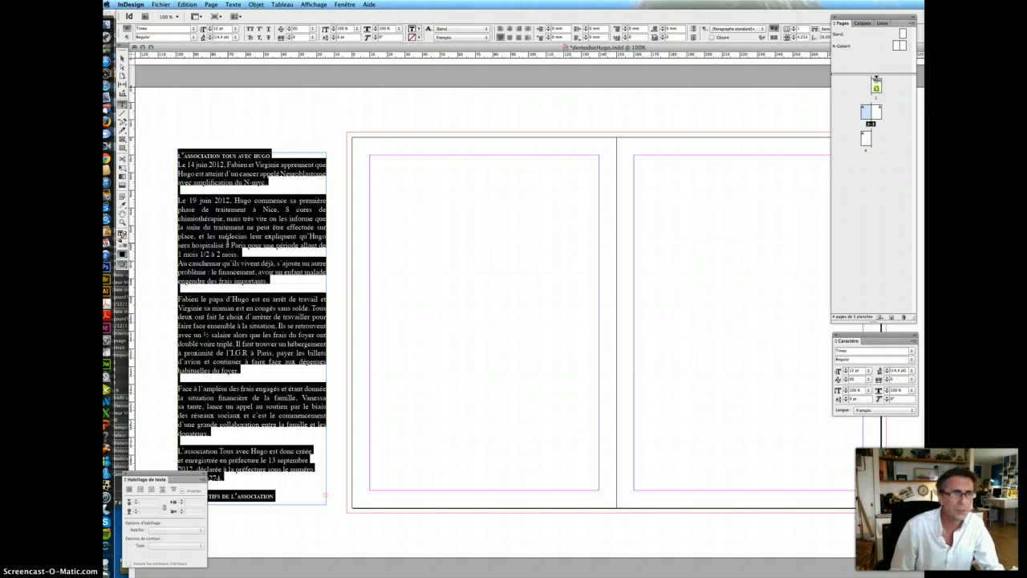
key("super+a")
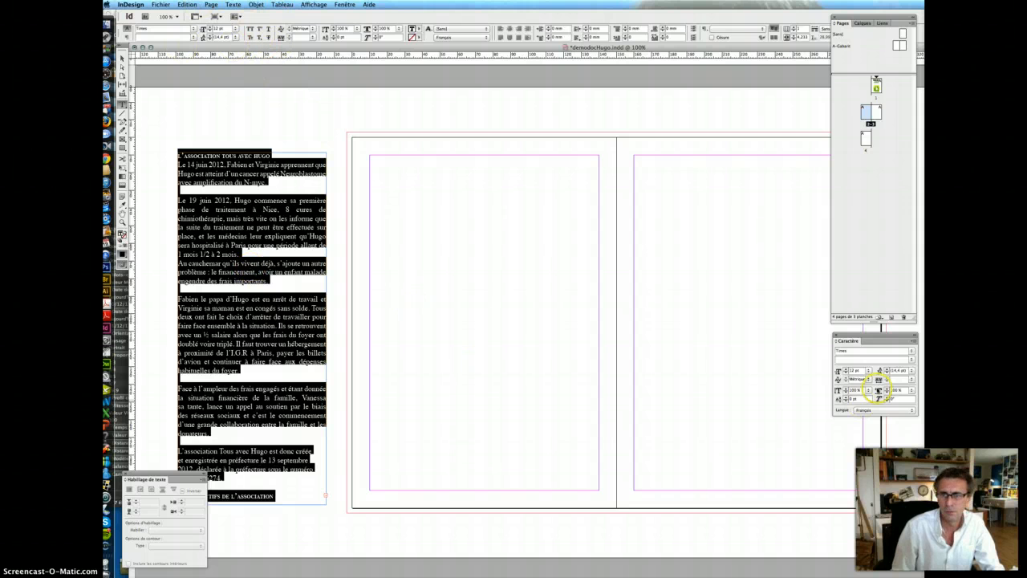
left_click(846, 359)
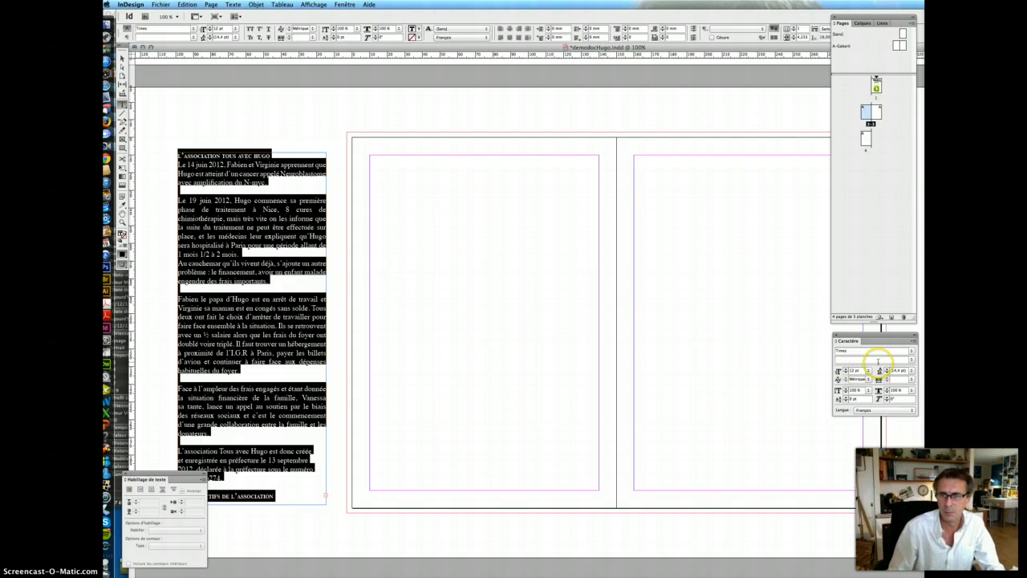
left_click(912, 358)
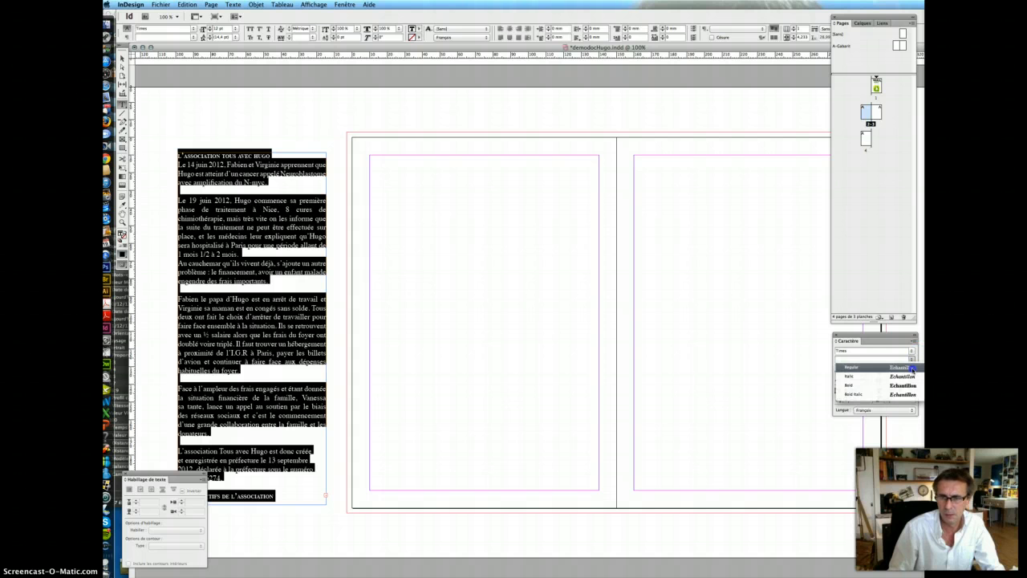
left_click(853, 374)
double_click(855, 370)
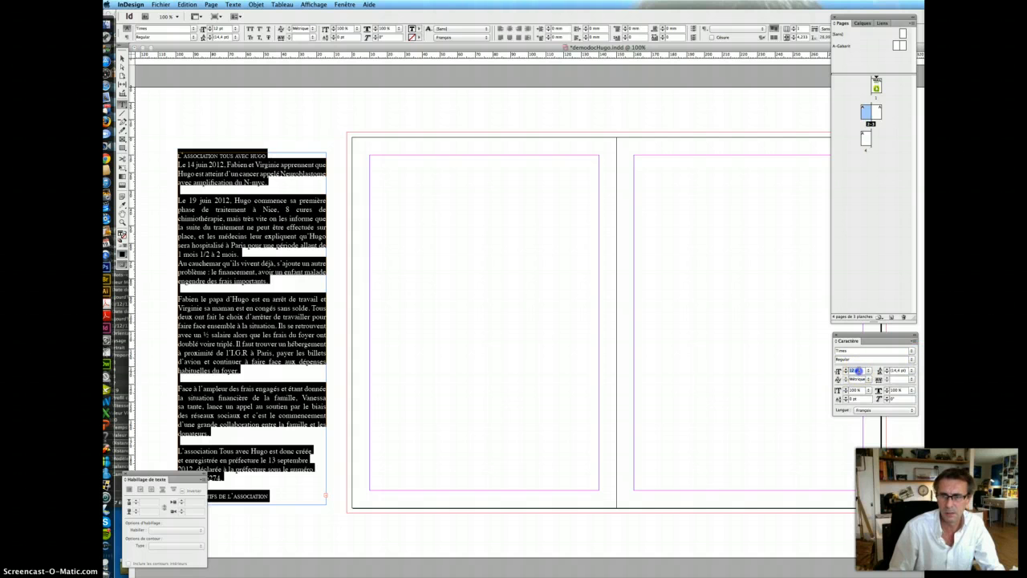
type("11")
key("Return")
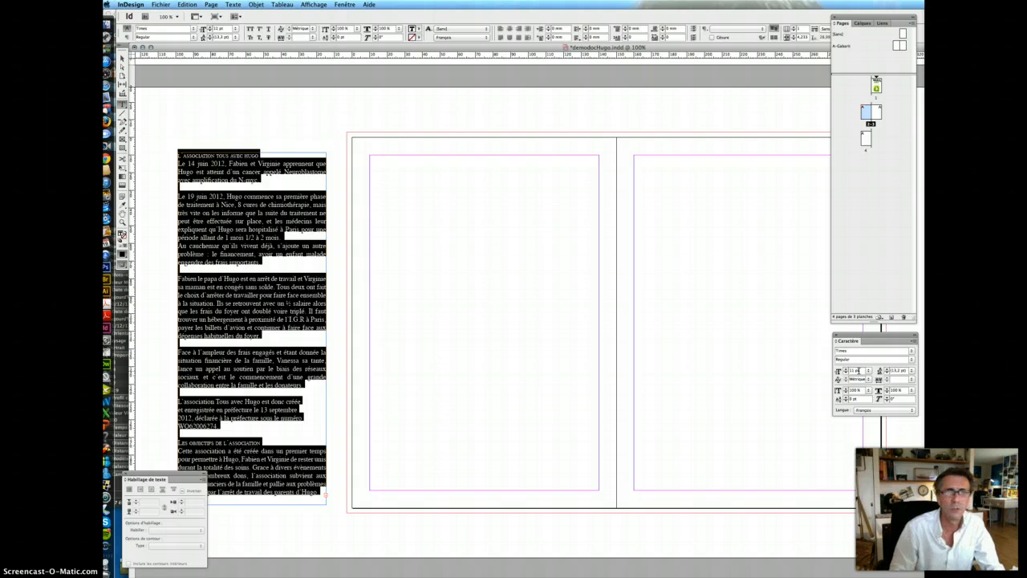
left_click(500, 37)
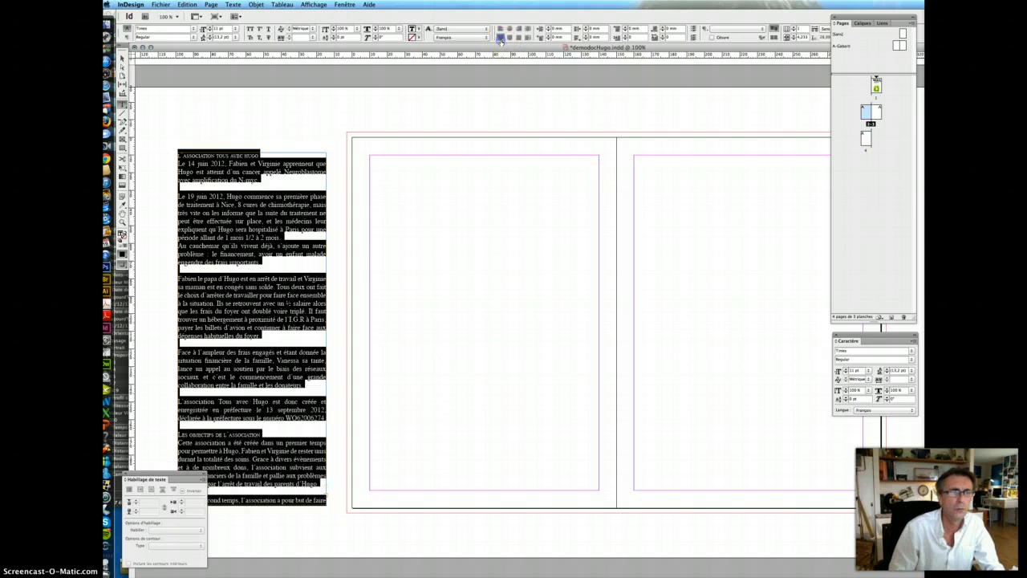
left_click(178, 313)
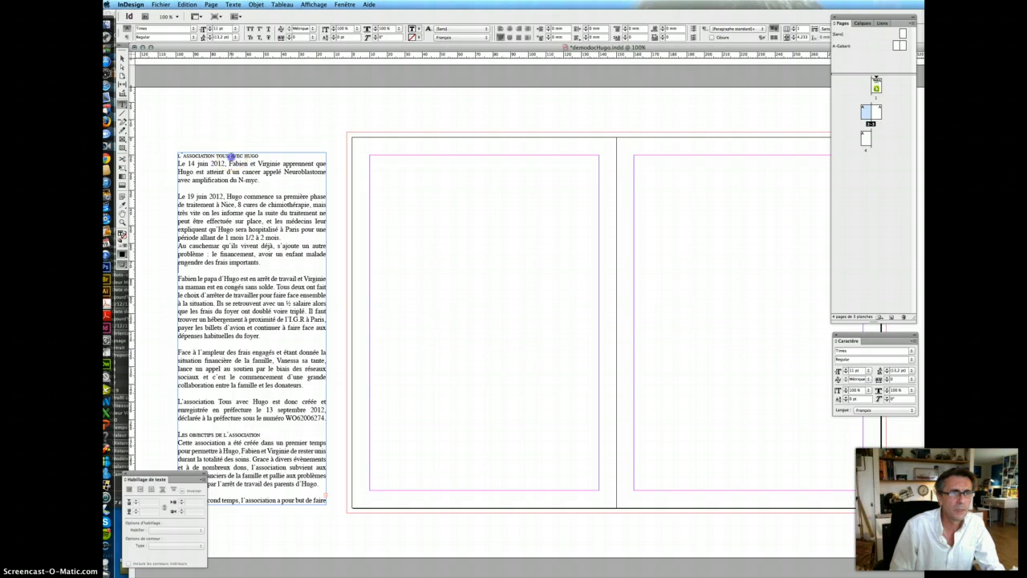
- Cut the L'ASSOCIATION TOUS AVEC HUGO heading and paste it into a new frame atop the page
triple_click(231, 157)
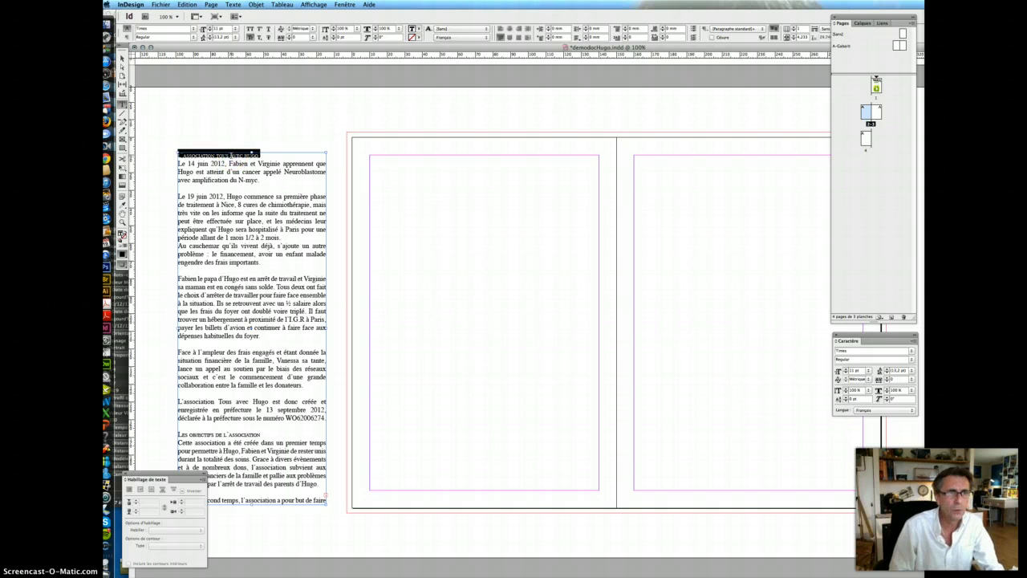
key("super+x")
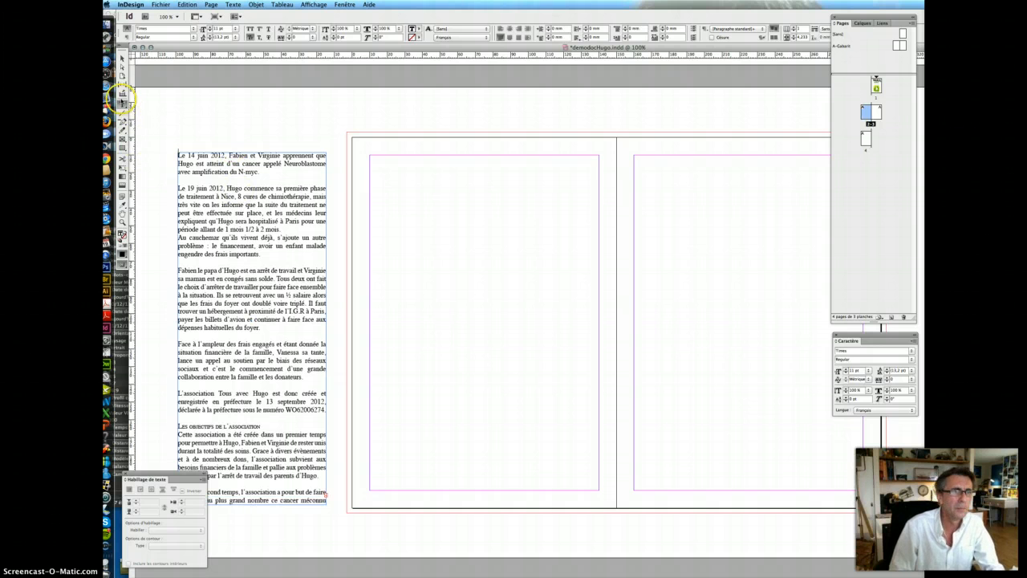
left_click_drag(377, 166, 575, 207)
key("super+v")
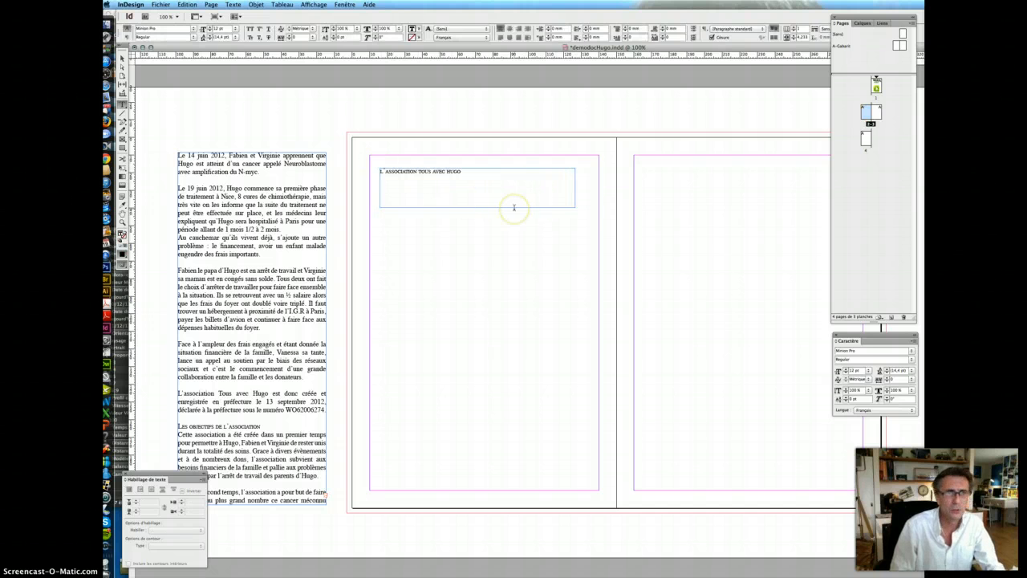
left_click(437, 170)
triple_click(437, 171)
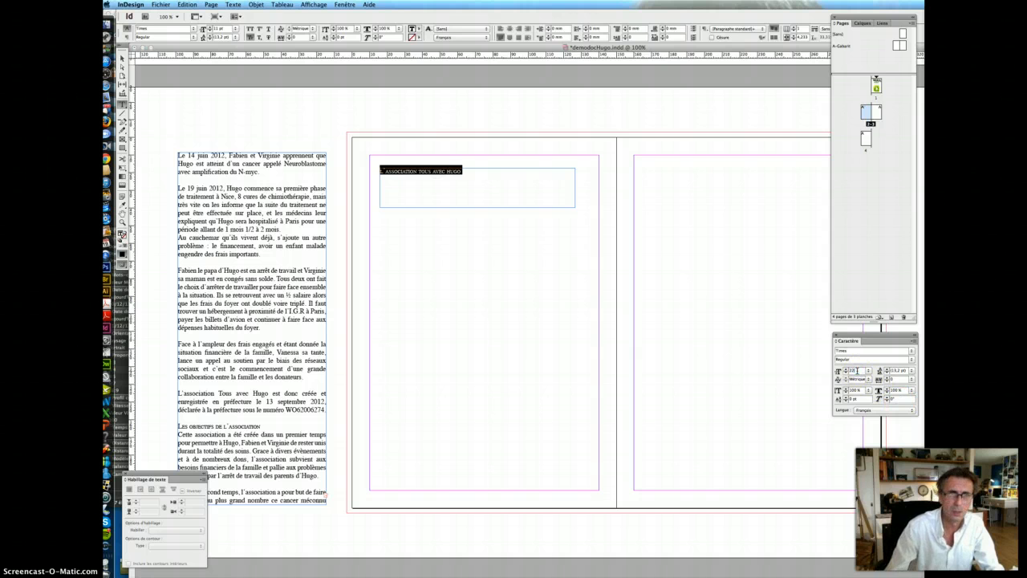
key("Return")
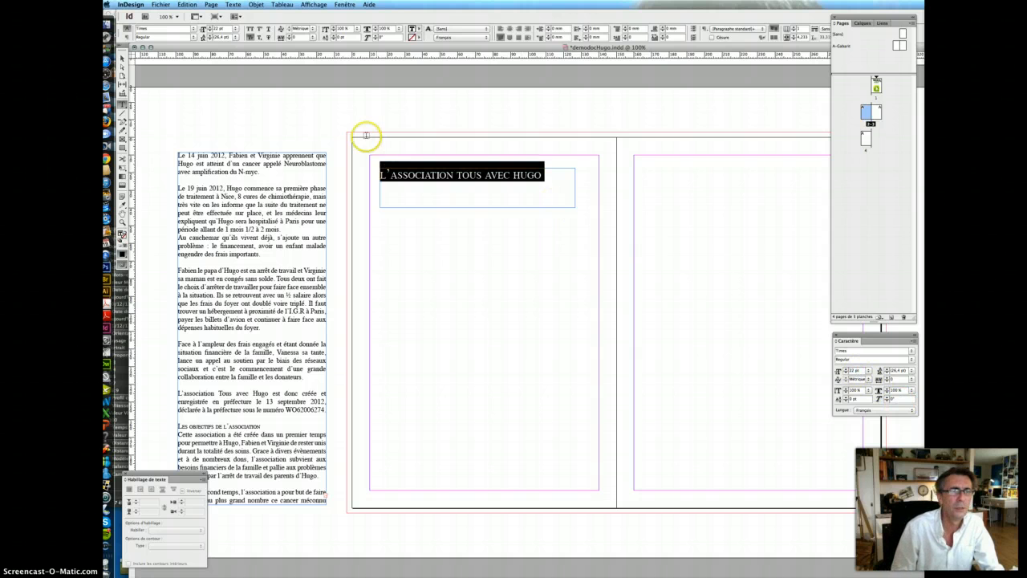
- Turn off small caps, capitalise the L, T and H, and set the heading to 24 pt
left_click(250, 37)
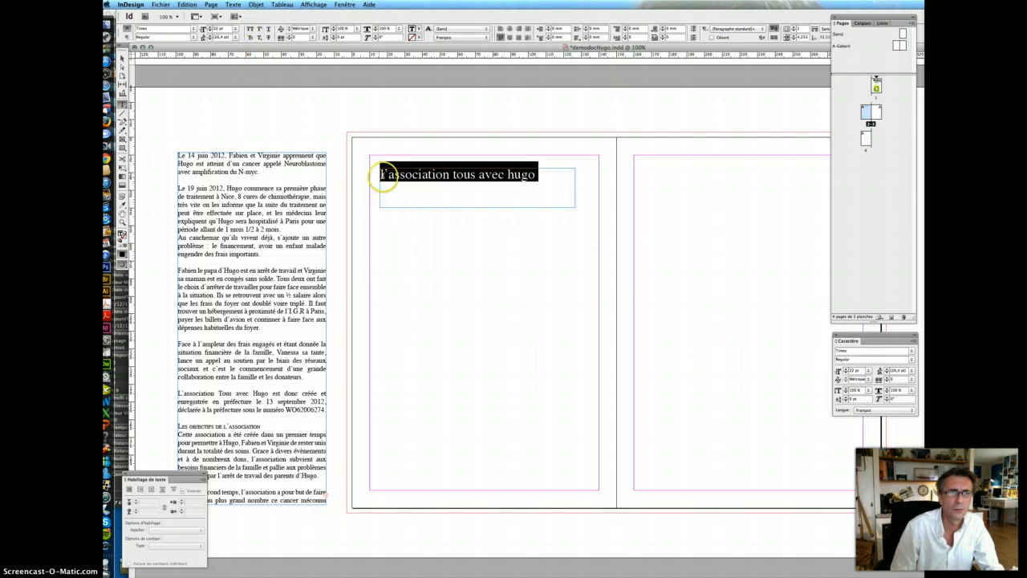
left_click(381, 174)
type("L")
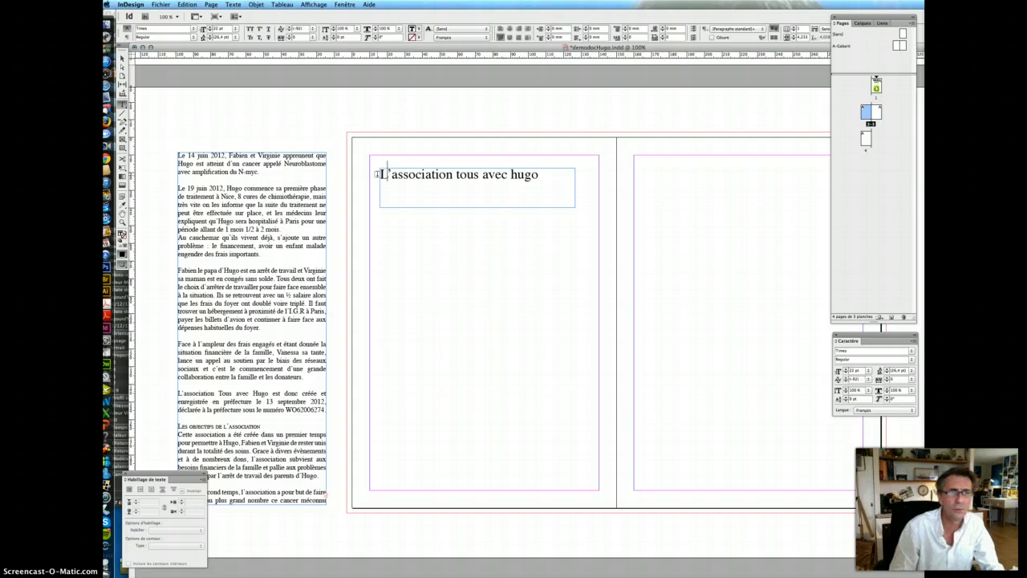
left_click(457, 178)
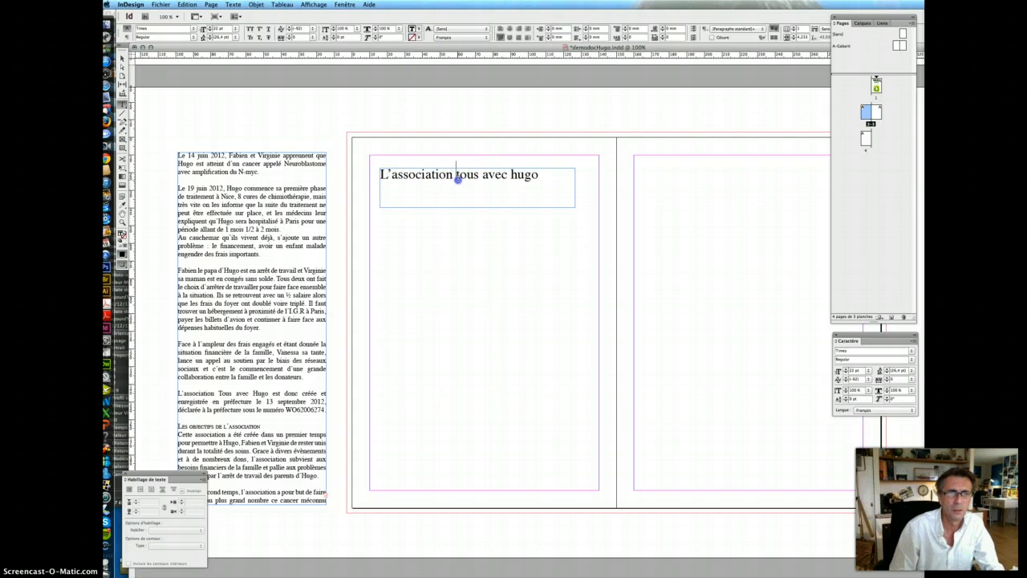
type("T")
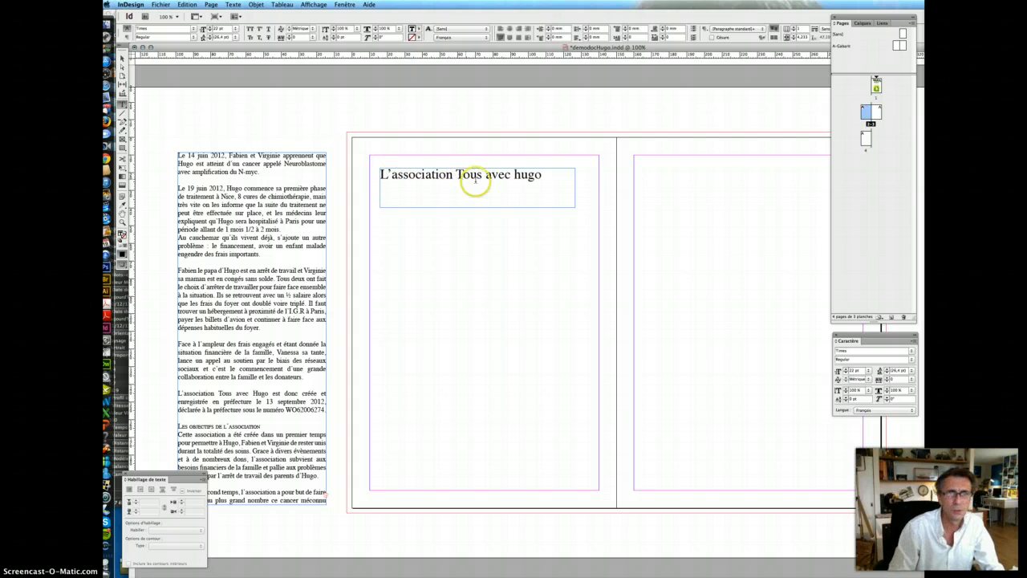
left_click_drag(520, 178, 516, 178)
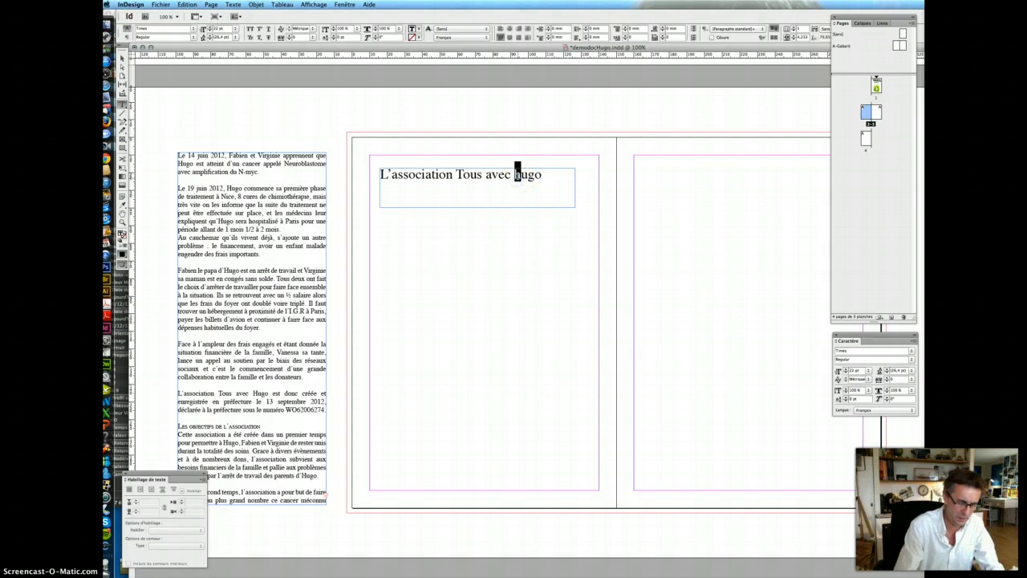
type("H")
triple_click(511, 176)
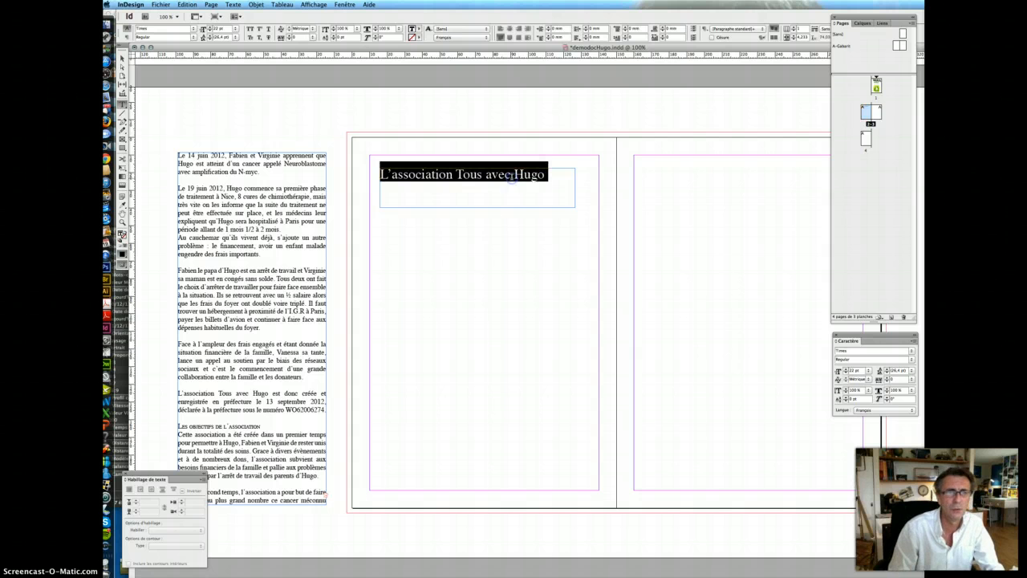
left_click(853, 370)
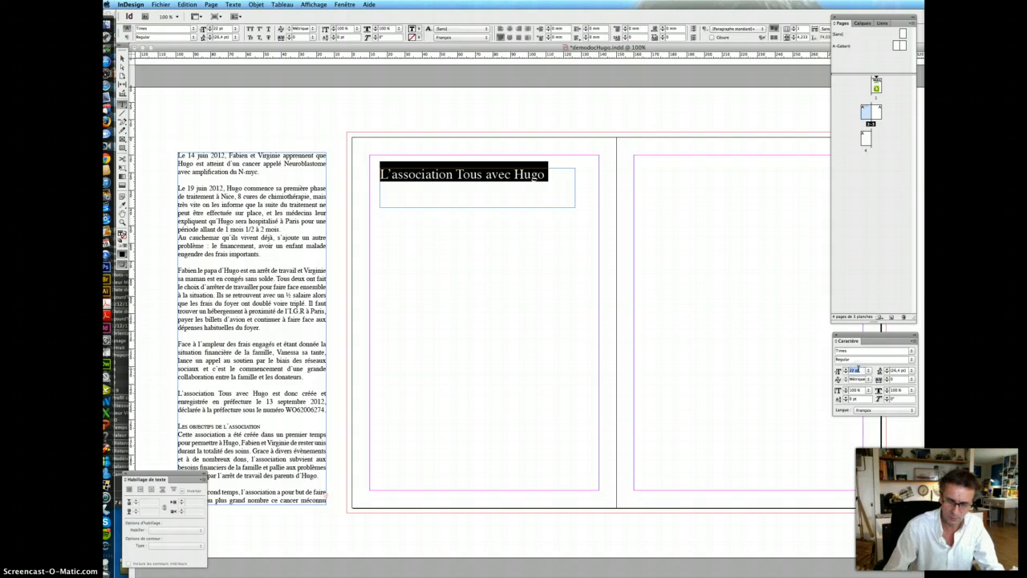
type("24")
key("Return")
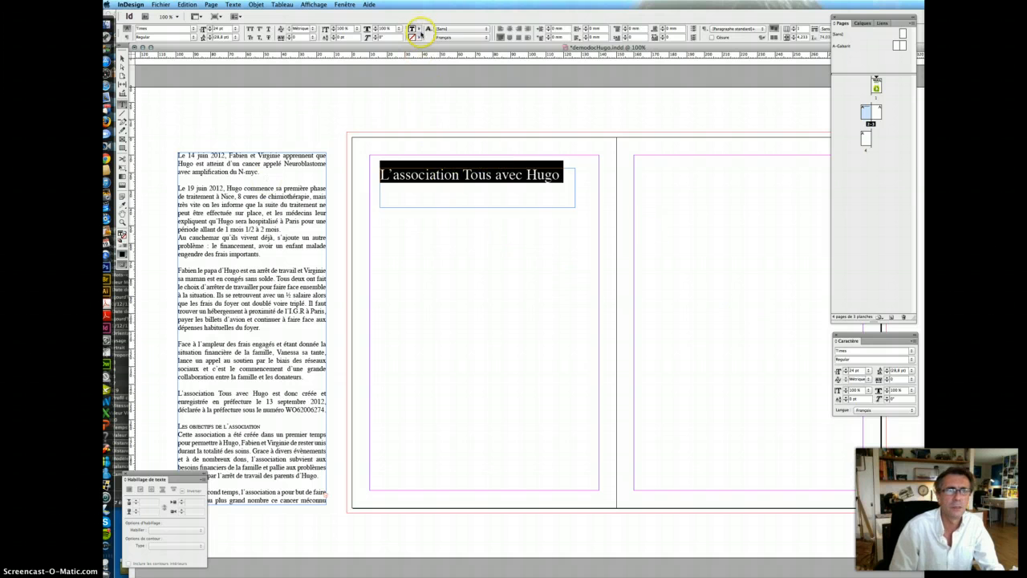
- Fill the heading text with cyan C=100 M=0 J=0 N=0, then select the story frame
left_click(423, 36)
left_click(446, 77)
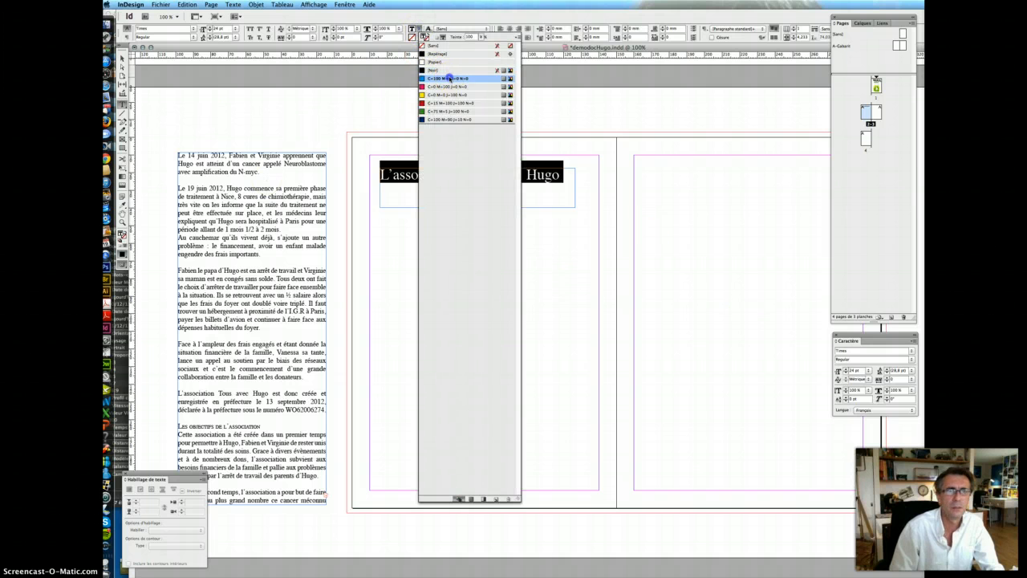
left_click(559, 184)
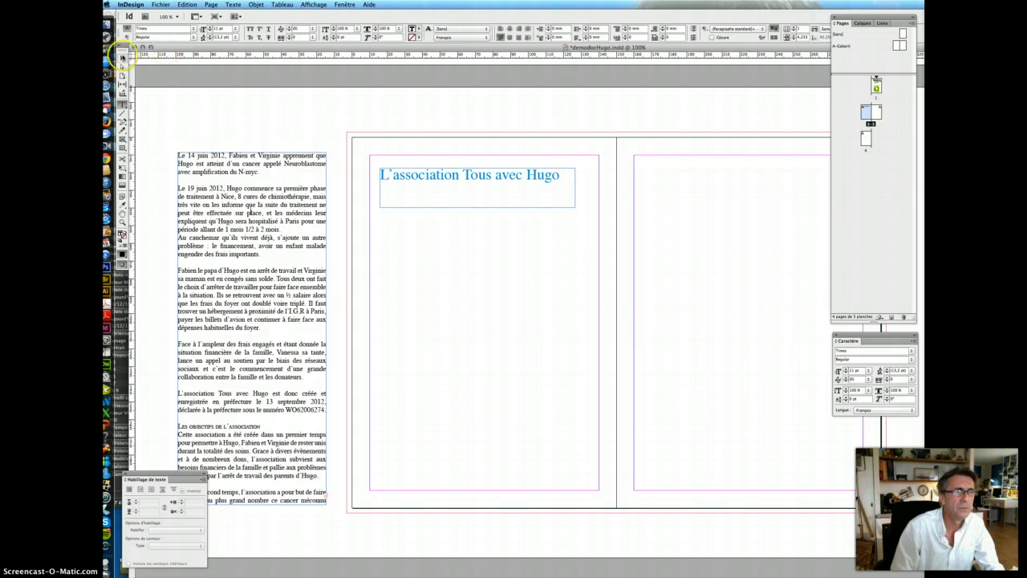
left_click(122, 58)
left_click(177, 153)
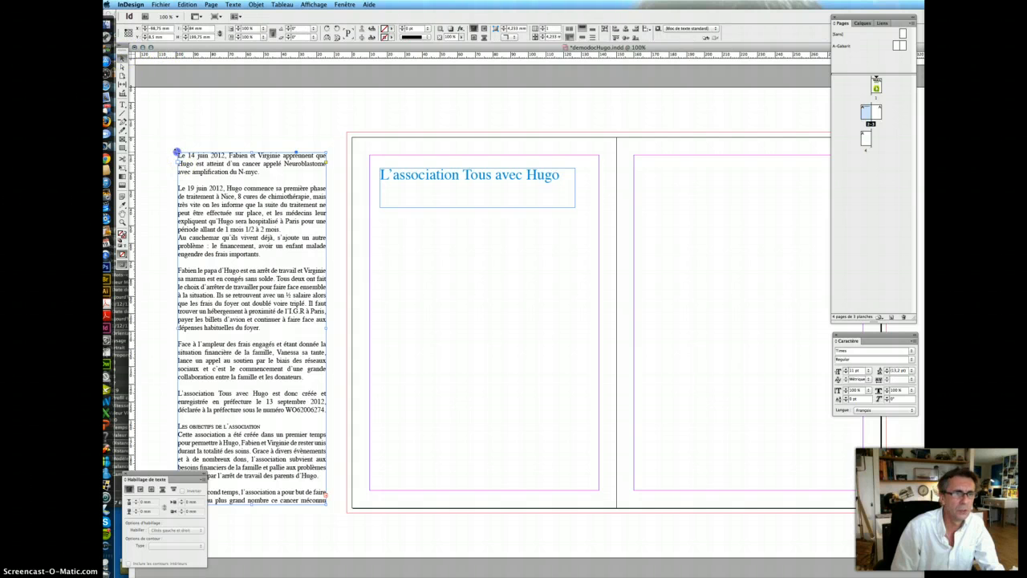
- Cut the paragraphs from 'Le 14 juin 2012' to 'WO62006274' and draw an empty text frame under the heading
left_click_drag(177, 153, 167, 122)
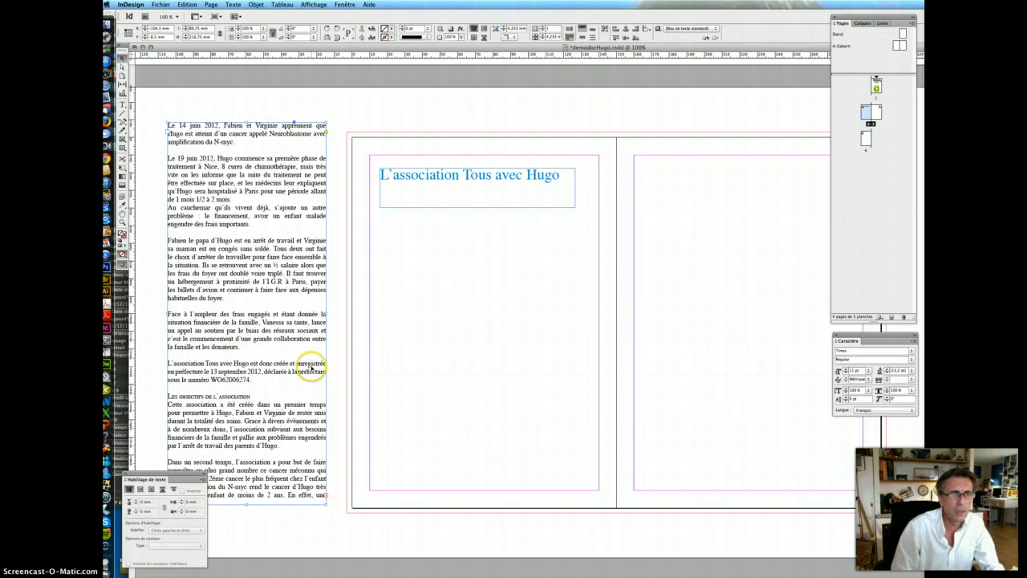
left_click(123, 104)
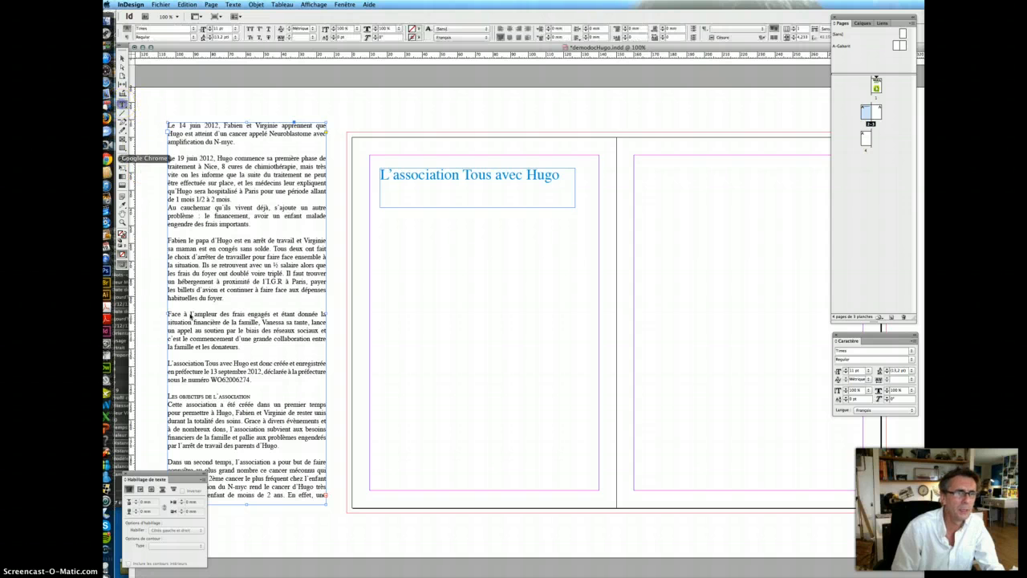
left_click(255, 383)
left_click_drag(255, 383, 146, 122)
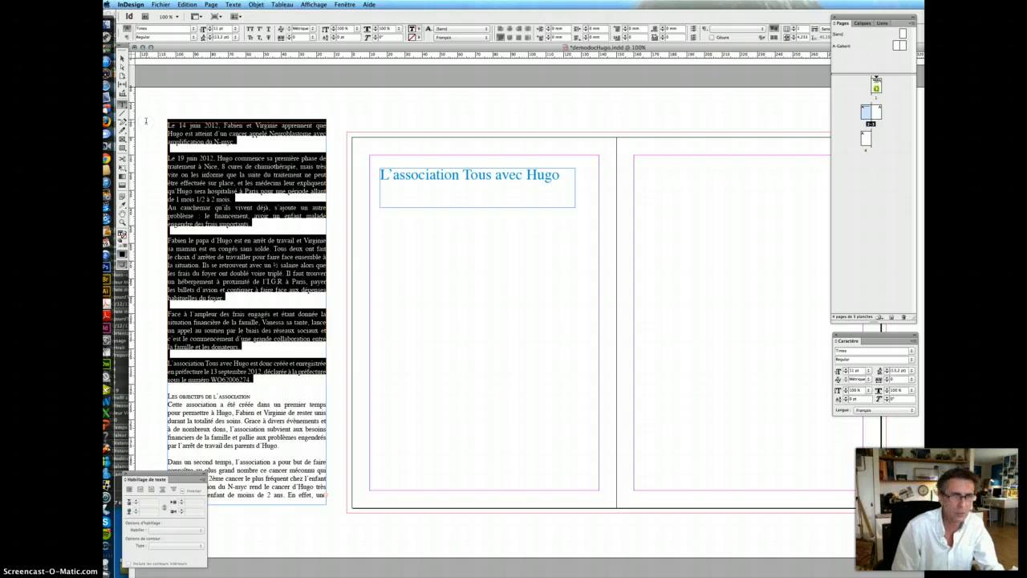
key("super+x")
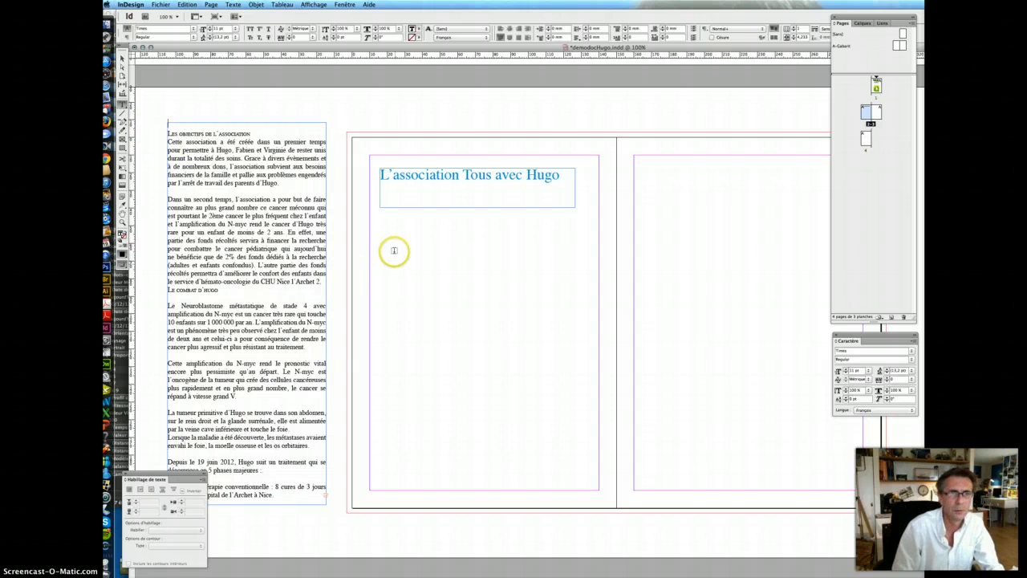
left_click_drag(382, 233, 600, 490)
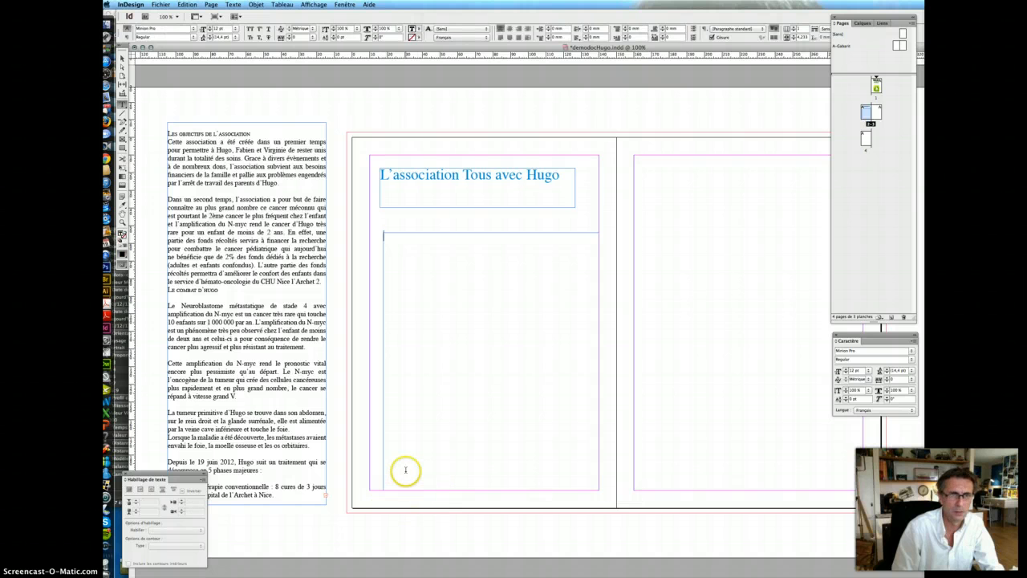
- Paste the cut paragraphs into the new frame and widen it to the page margin
key("super+v")
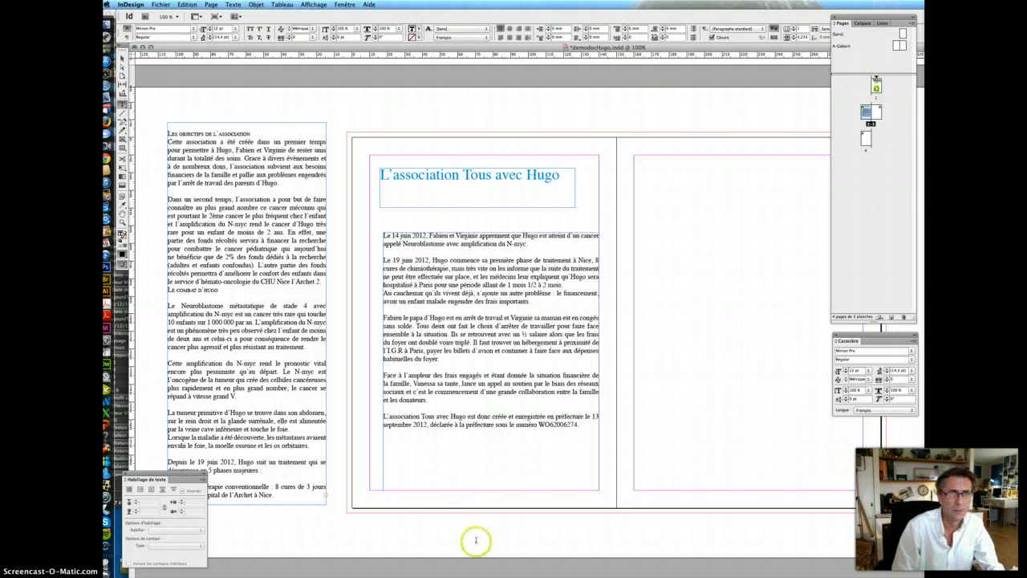
left_click(123, 58)
left_click(389, 230)
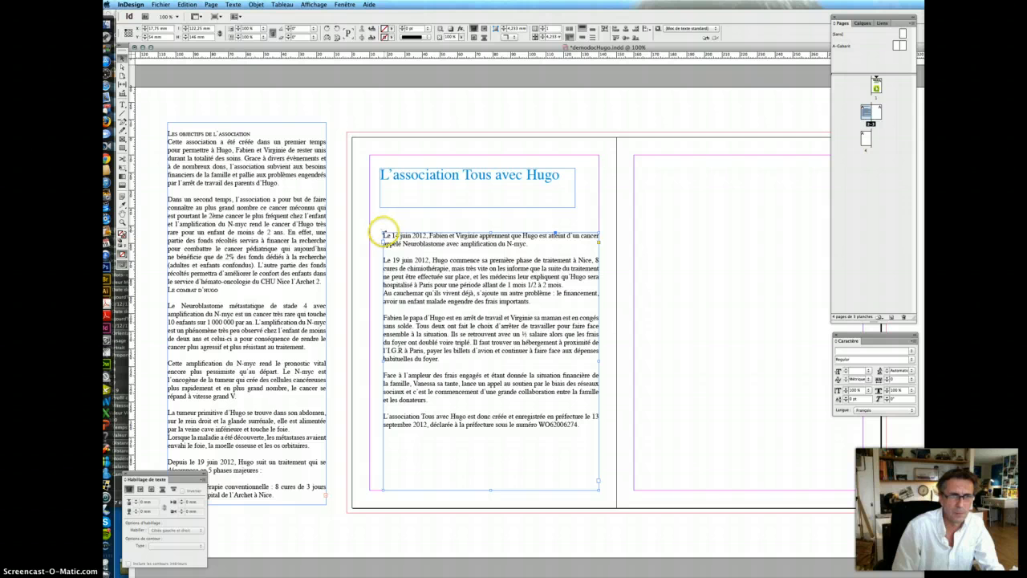
left_click_drag(385, 233, 369, 243)
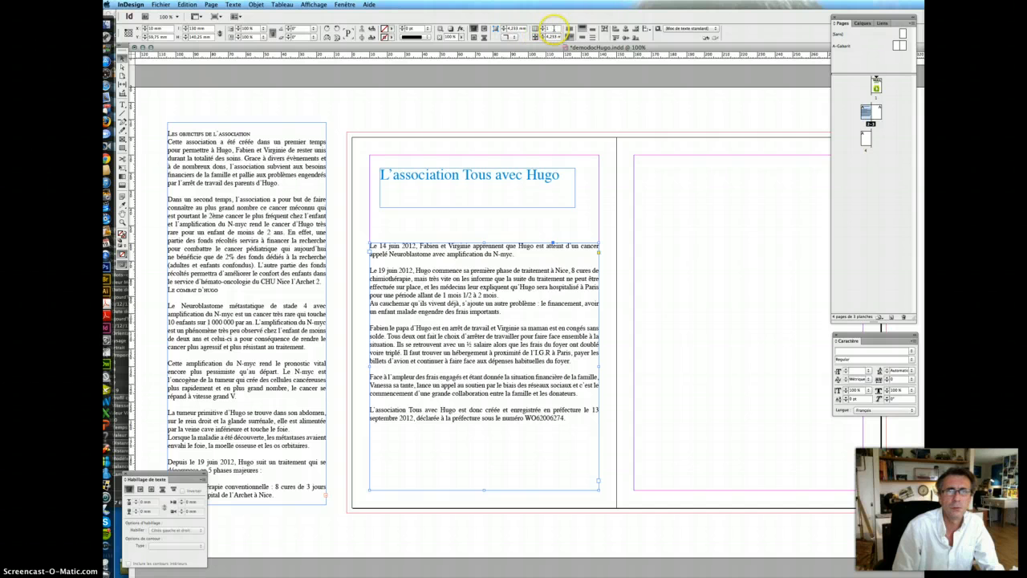
- Set the frame to 2 columns with a 6 mm gutter
double_click(554, 29)
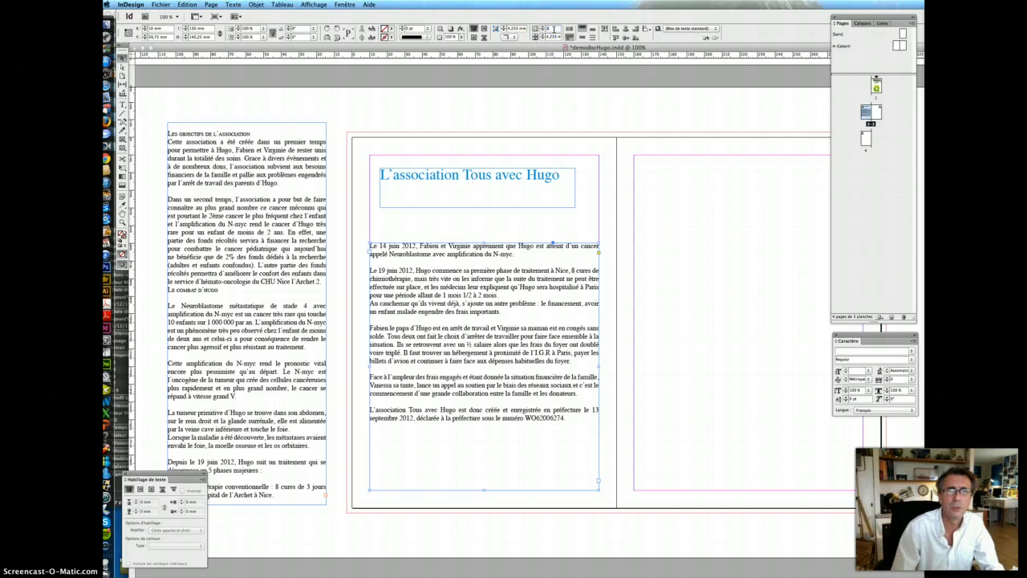
type("2")
key("Tab")
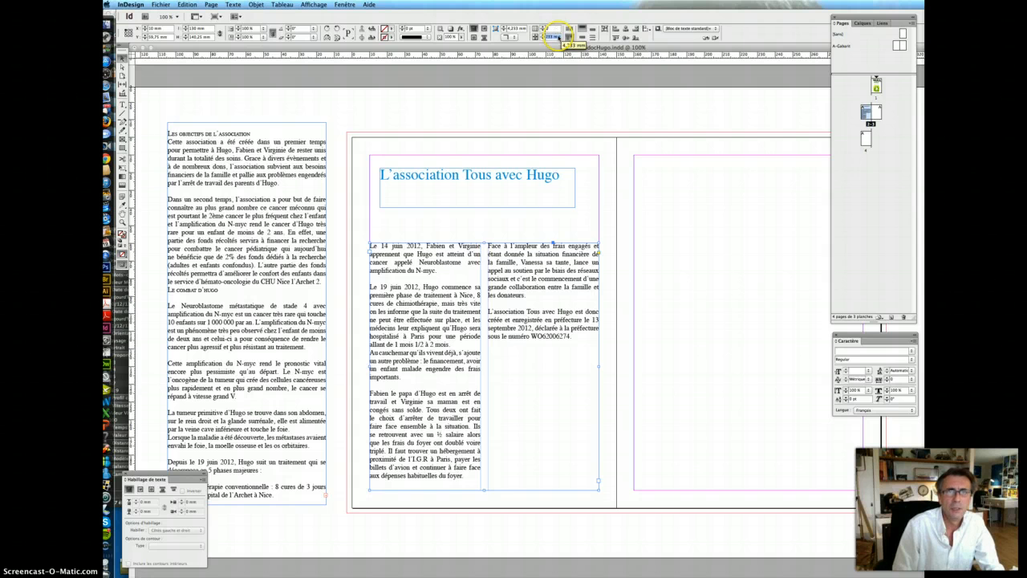
left_click(557, 36)
type("6")
key("Return")
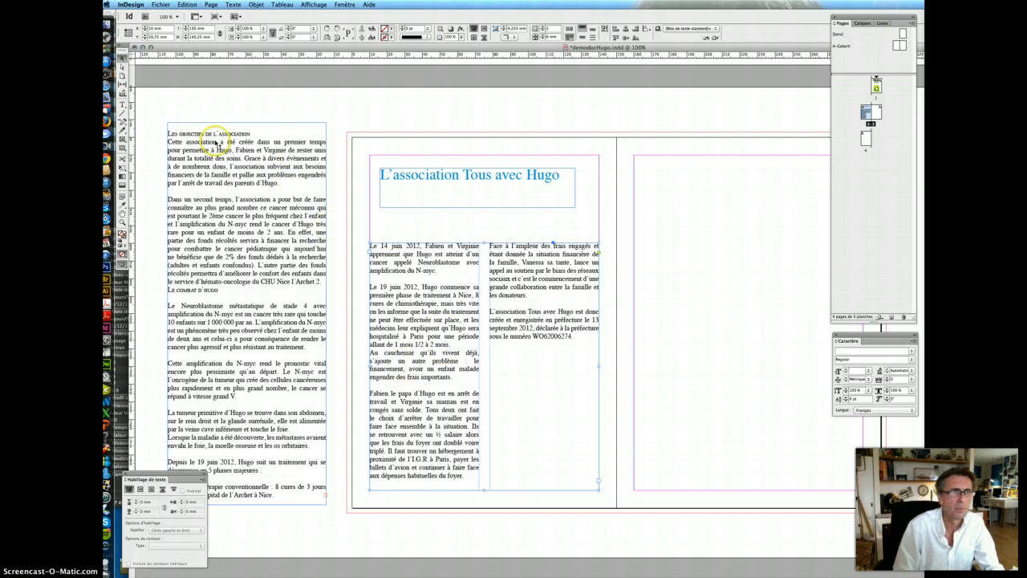
- Select all the two-column story text to check it, then deselect it
left_click(122, 105)
left_click(397, 383)
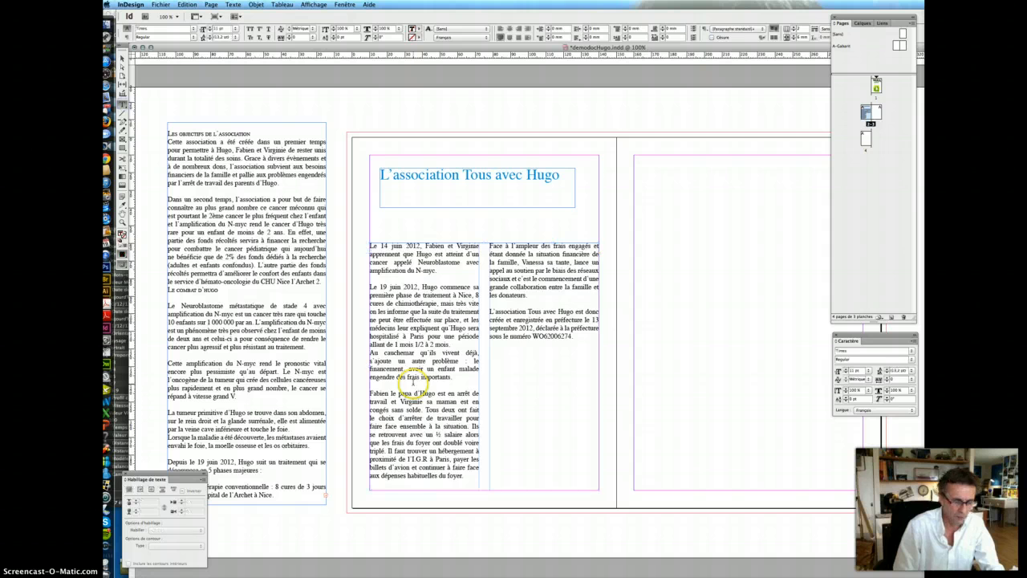
key("ctrl+a")
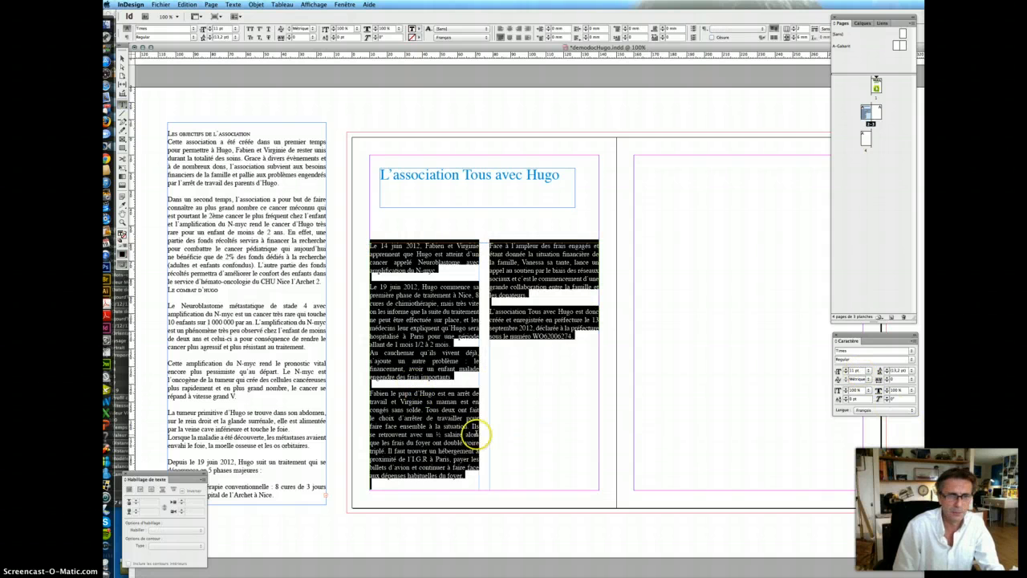
left_click(449, 375)
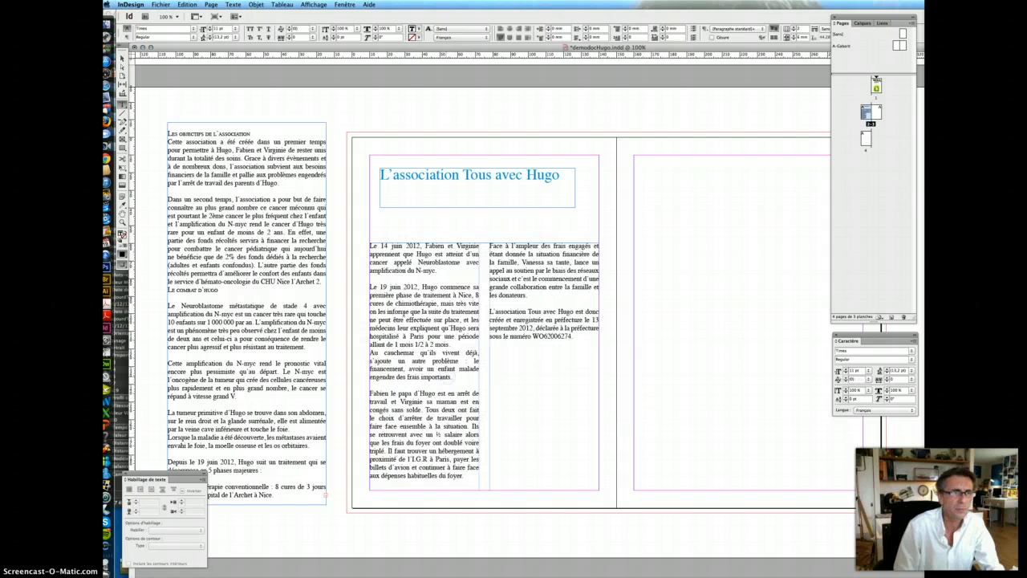
left_click(122, 138)
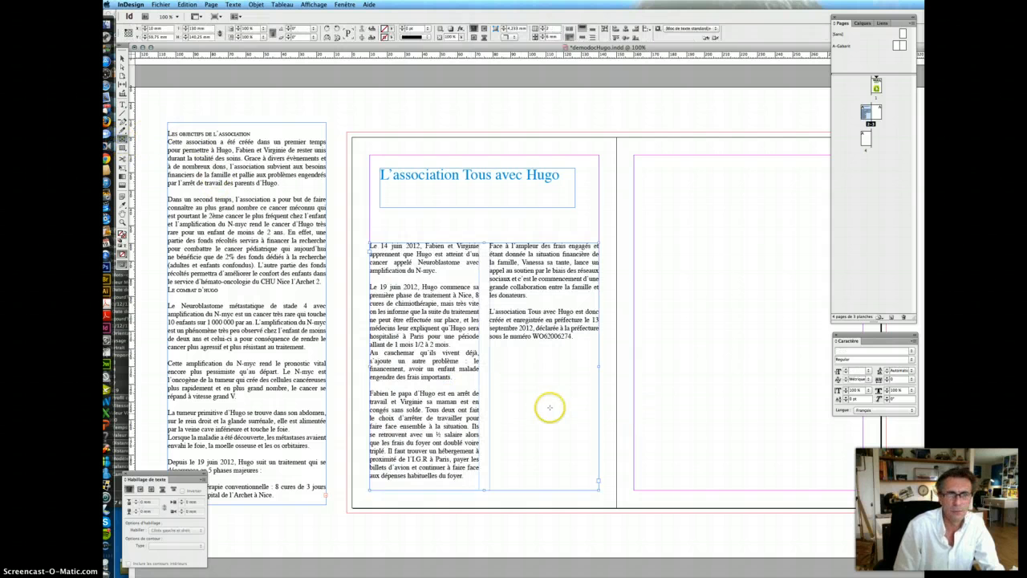
- Draw a picture frame in the lower right column, place HugoBB.jpg in it, and undo a stray frame
left_click_drag(513, 367, 587, 471)
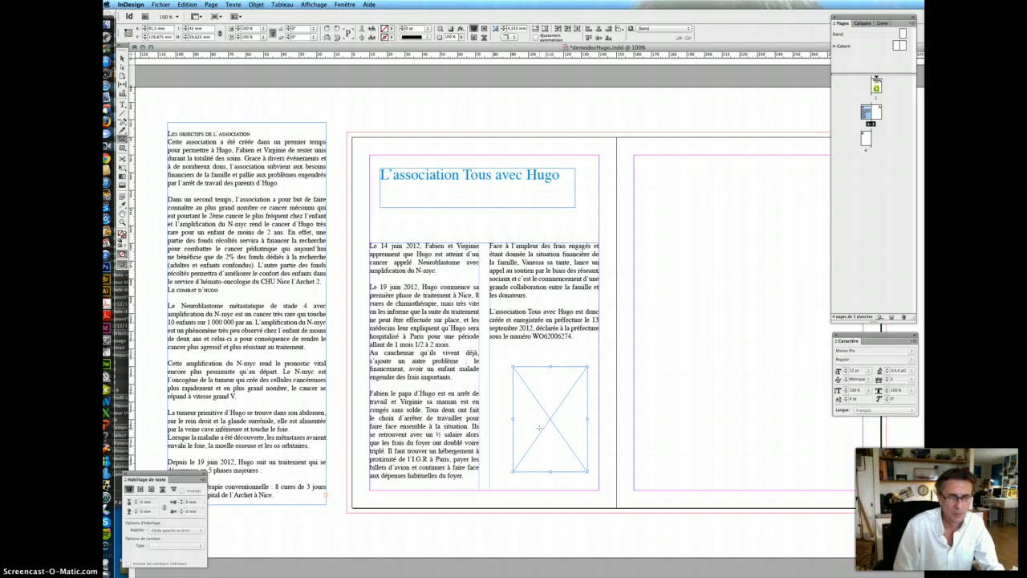
key("super+d")
left_click(558, 178)
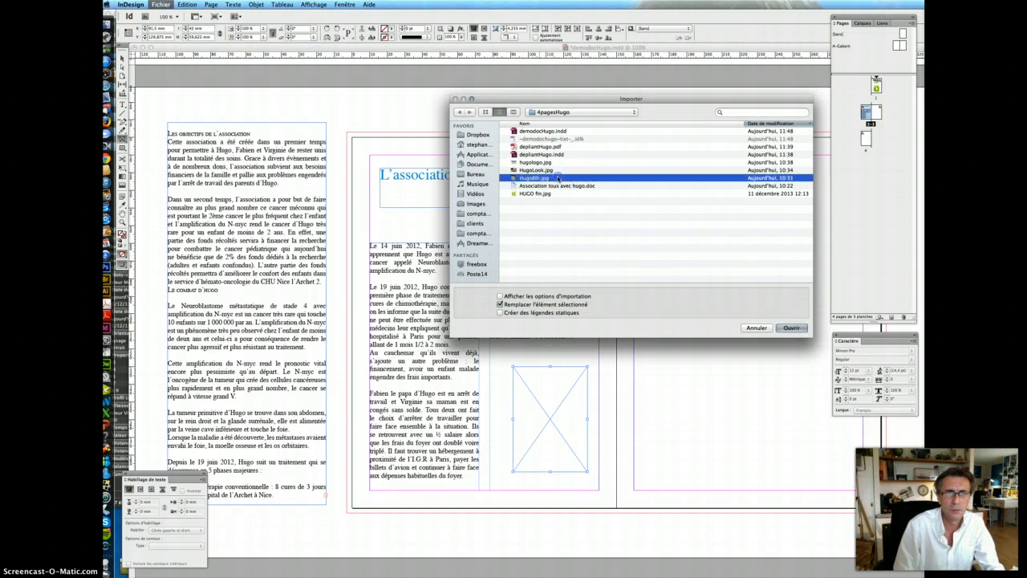
key("Return")
left_click(533, 393)
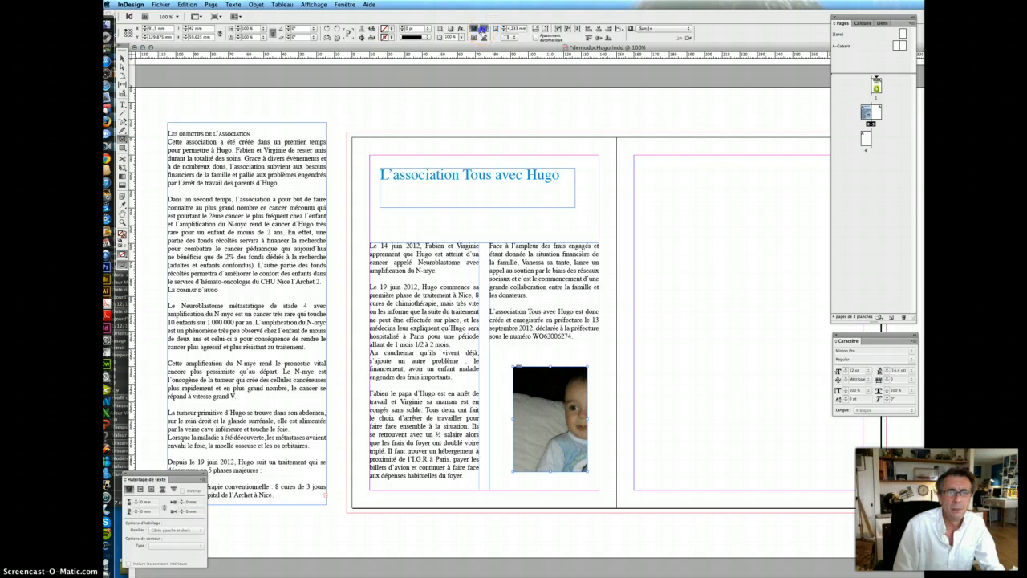
left_click_drag(547, 422, 467, 310)
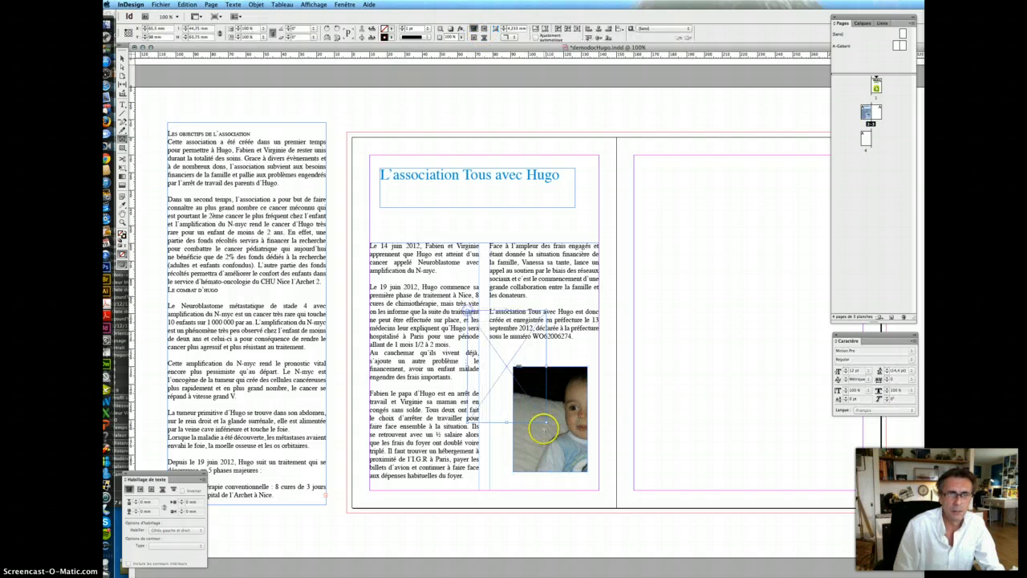
key("super+z")
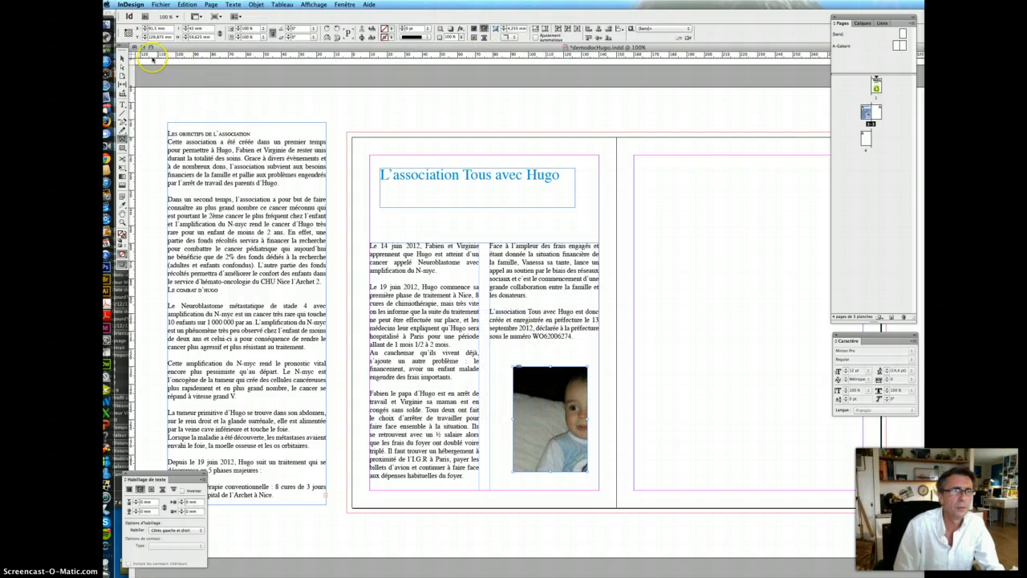
- Move the baby photo up-left to straddle both columns and set 1 mm top and bottom wrap offsets
left_click(122, 59)
left_click_drag(537, 414, 479, 326)
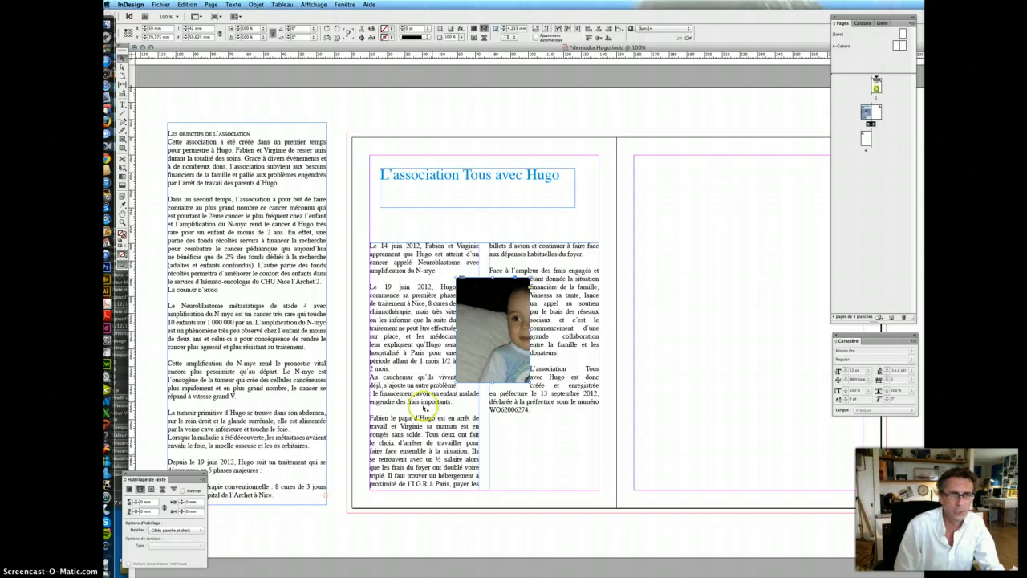
left_click(165, 504)
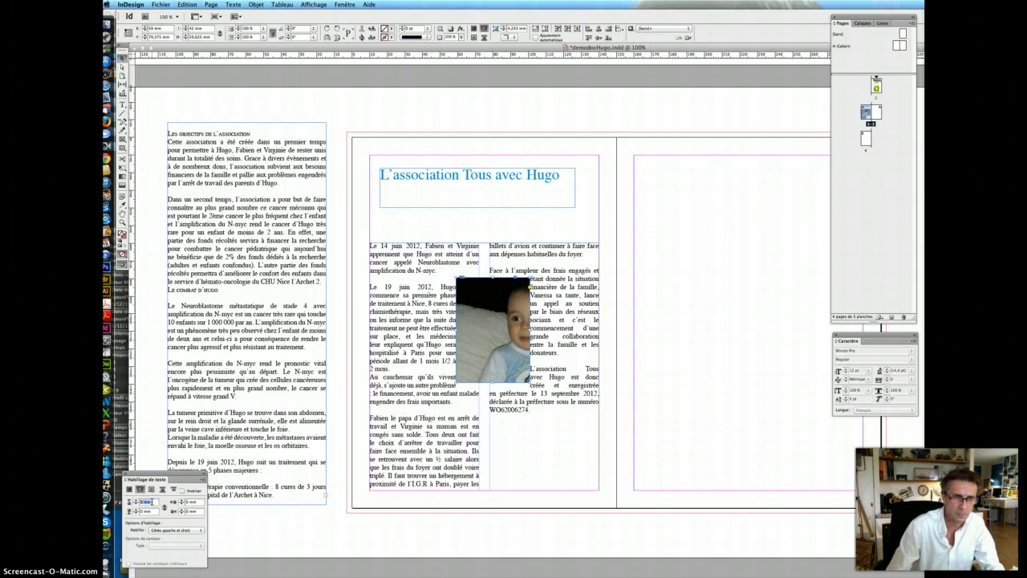
type("1")
key("Tab")
type("1")
key("Tab")
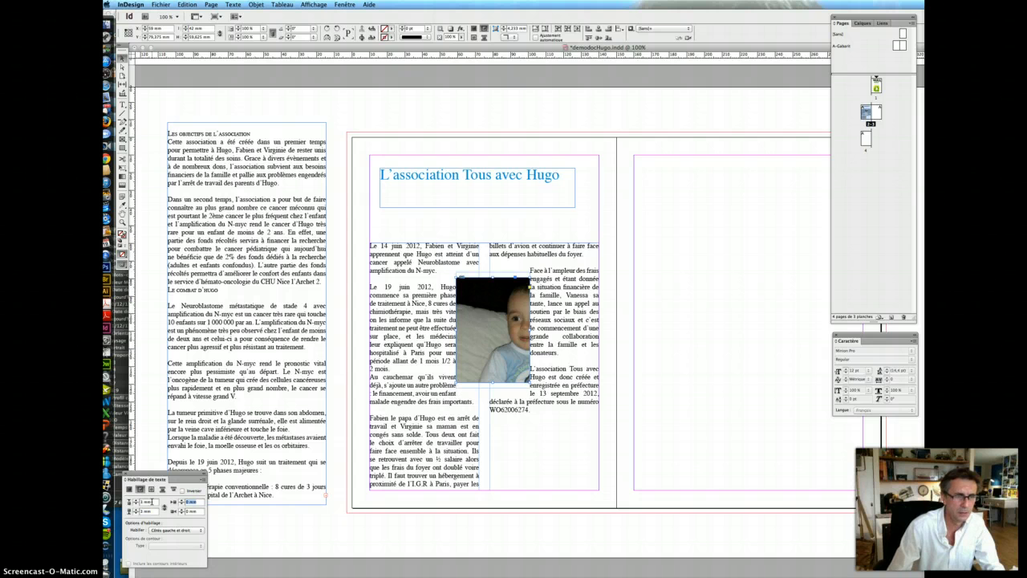
- Set 1 mm left and right wrap offsets and fit the photo to show the whole baby
key("Tab")
type("1")
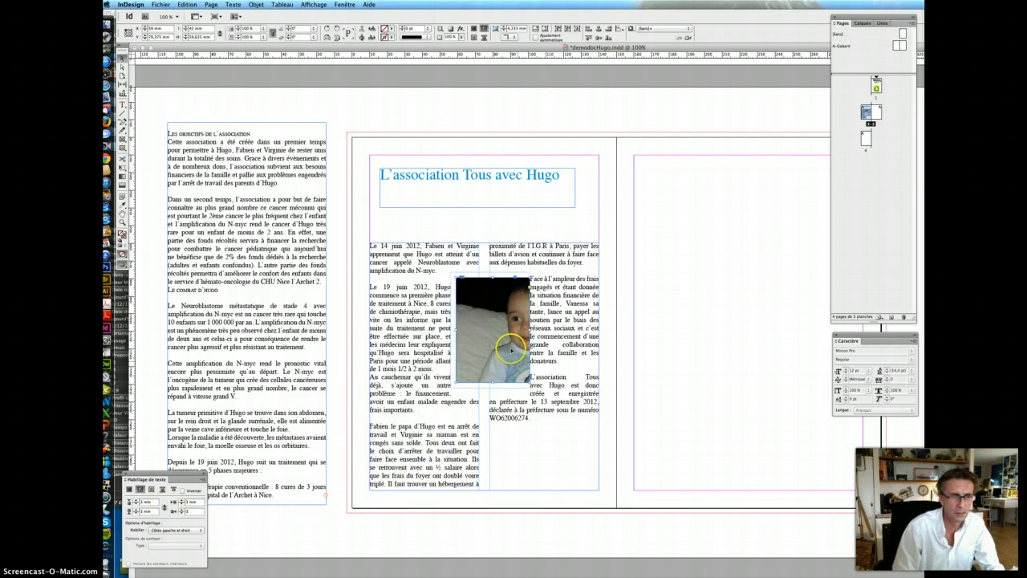
left_click(172, 511)
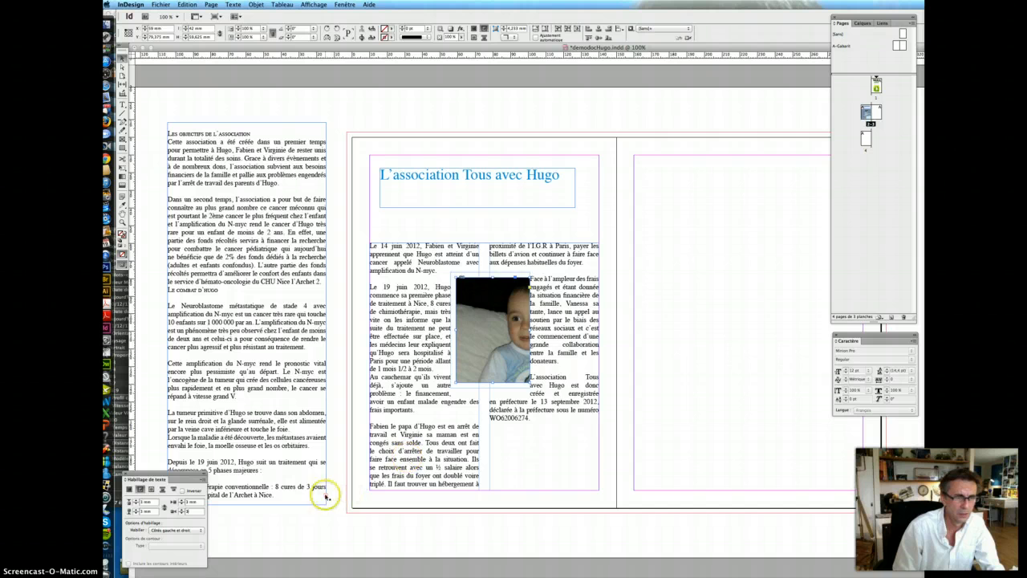
key("Tab")
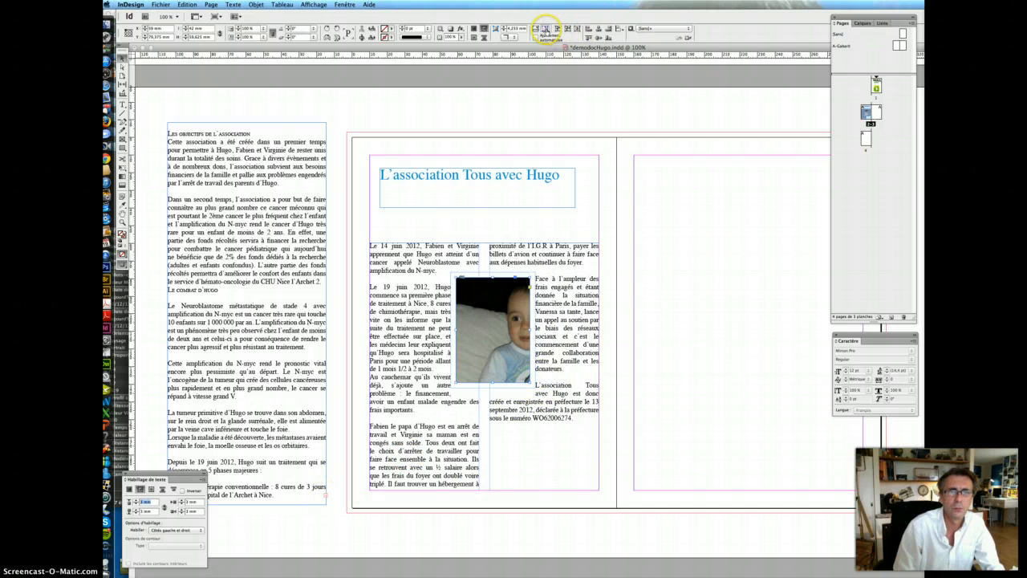
left_click(545, 29)
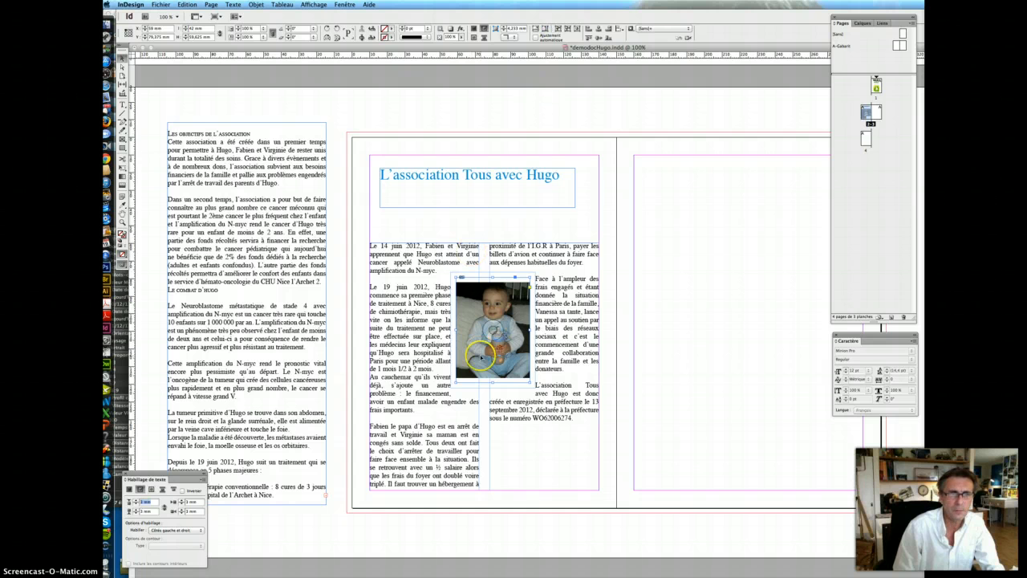
scroll(273, 389, "down", 2)
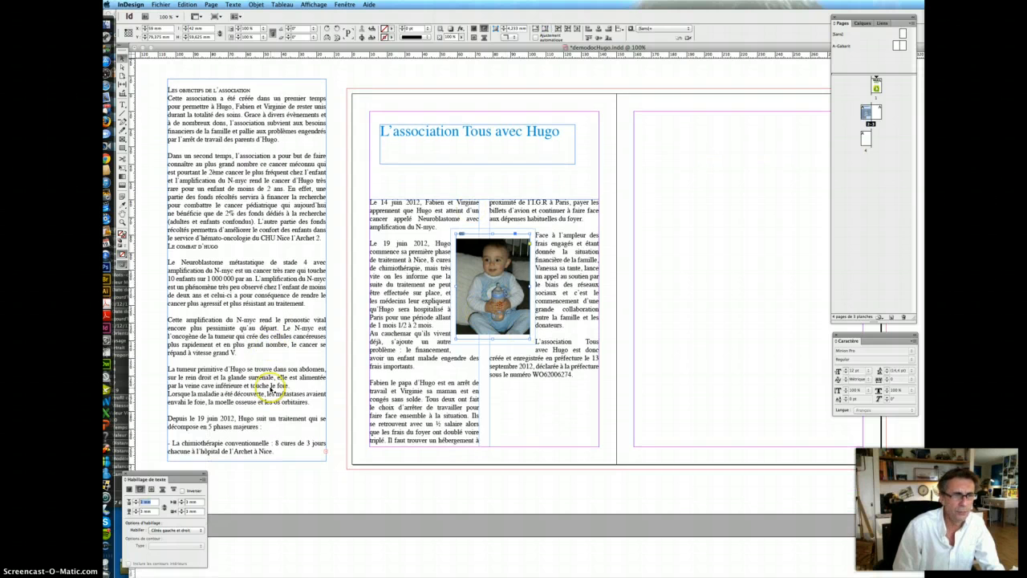
- Add blank lines after 'Archet 2.' before 'Le combat d'Hugo' in the left text frame
left_click(271, 387)
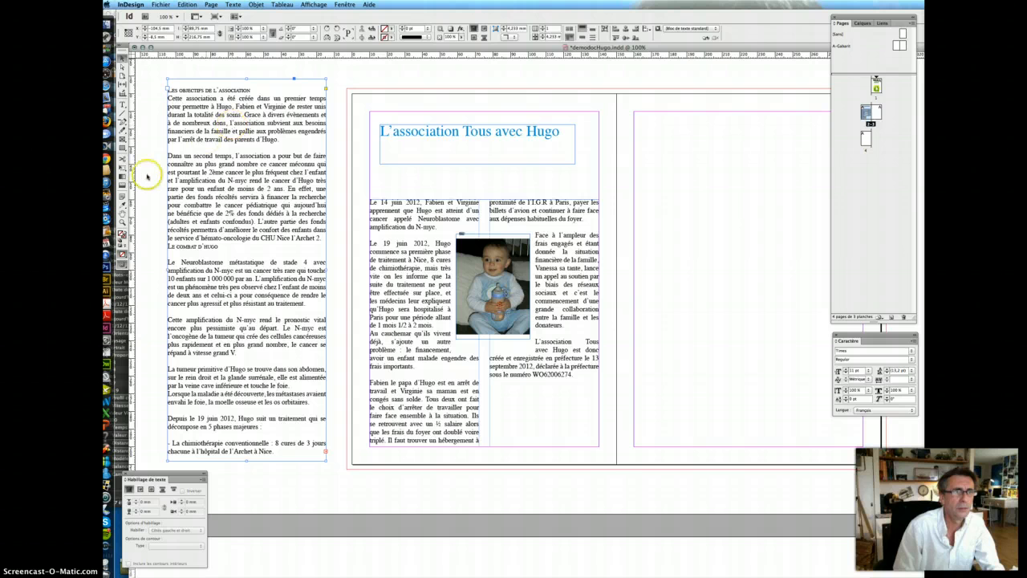
left_click(122, 105)
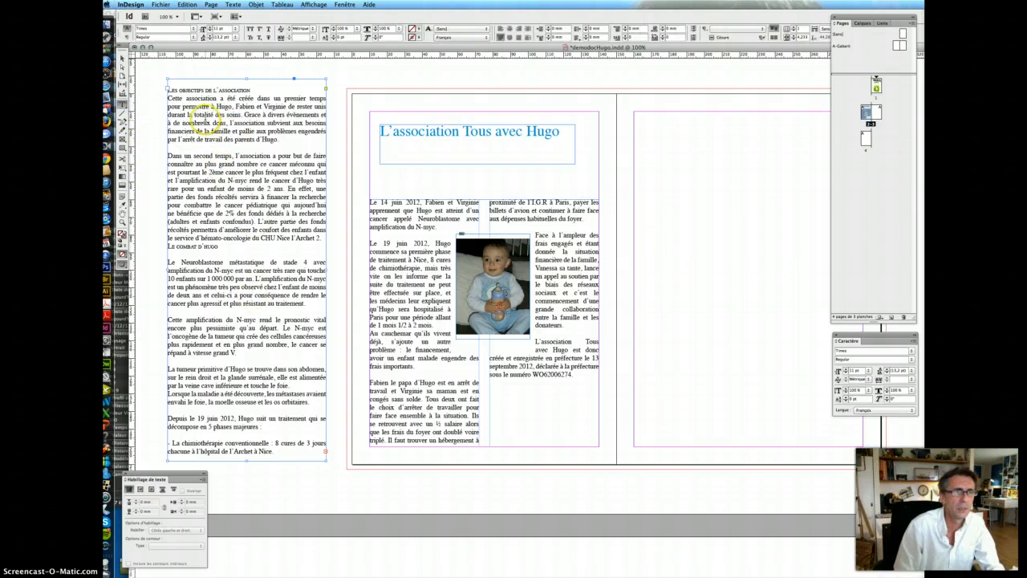
left_click_drag(168, 91, 262, 290)
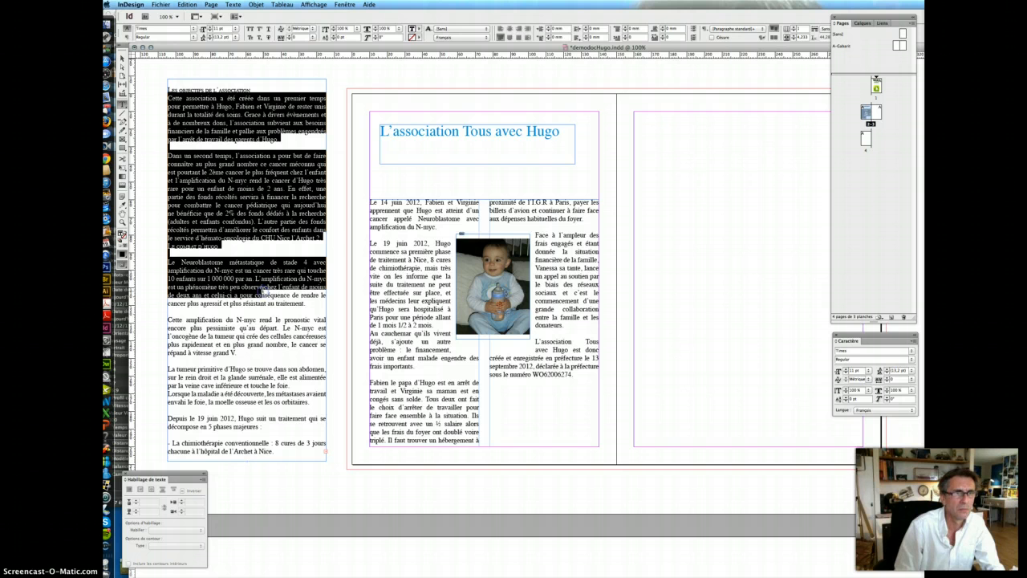
left_click(294, 573)
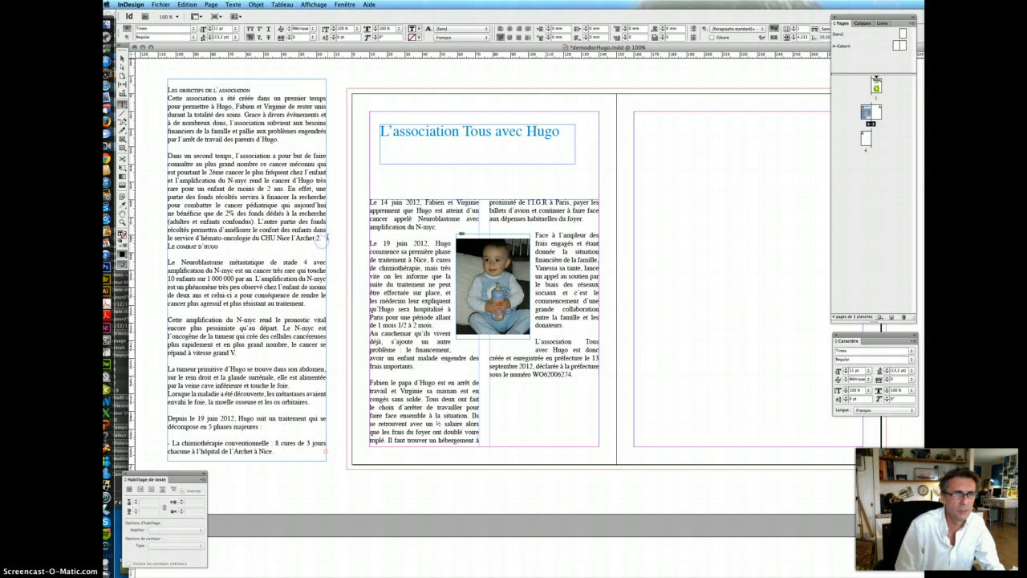
left_click(321, 243)
key("Return")
key("Return")
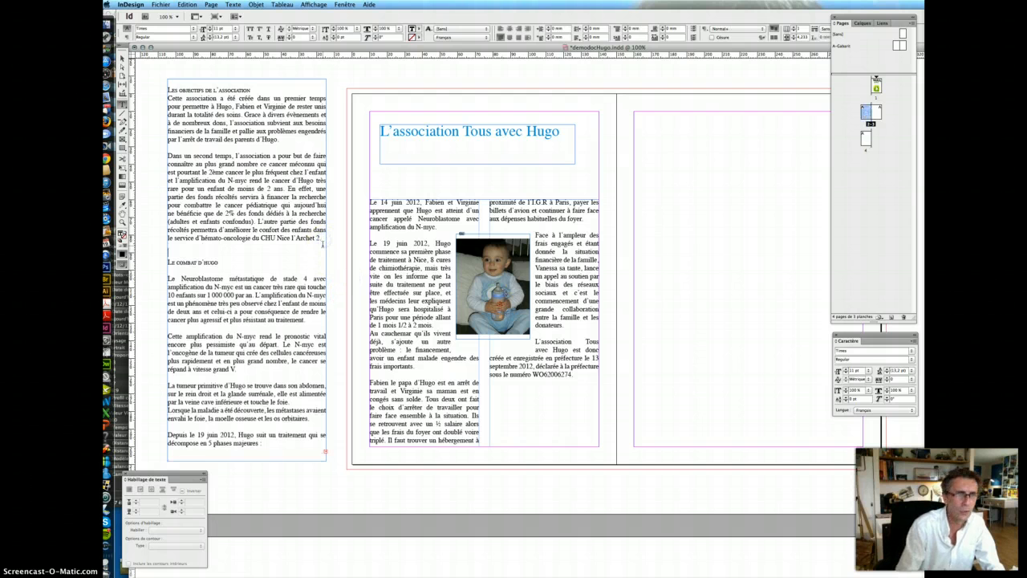
- Move the objectives heading and first two paragraphs into a new frame at the right page's top
left_click(325, 245)
left_click_drag(321, 240, 151, 91)
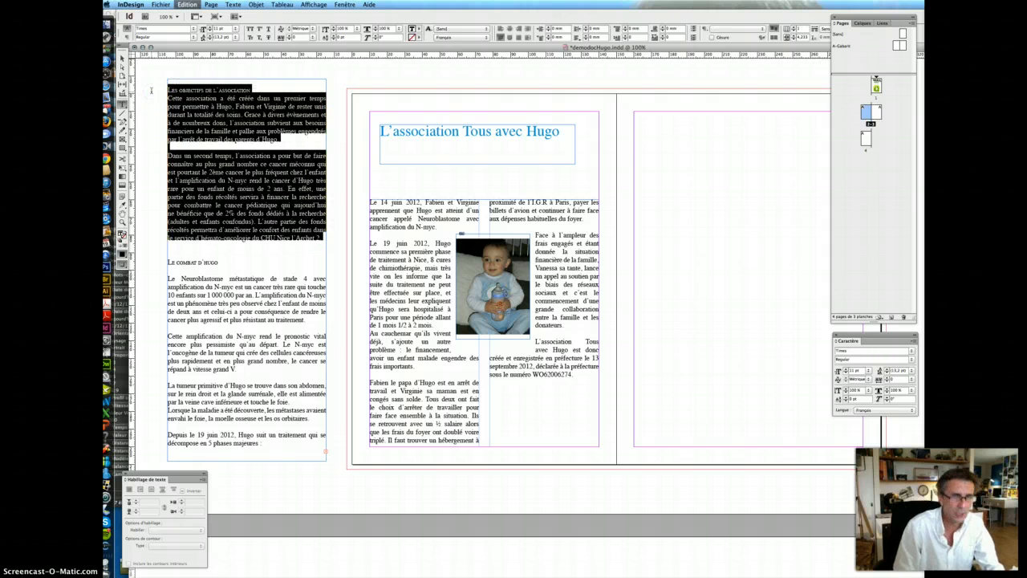
key("super+x")
left_click_drag(653, 147, 821, 222)
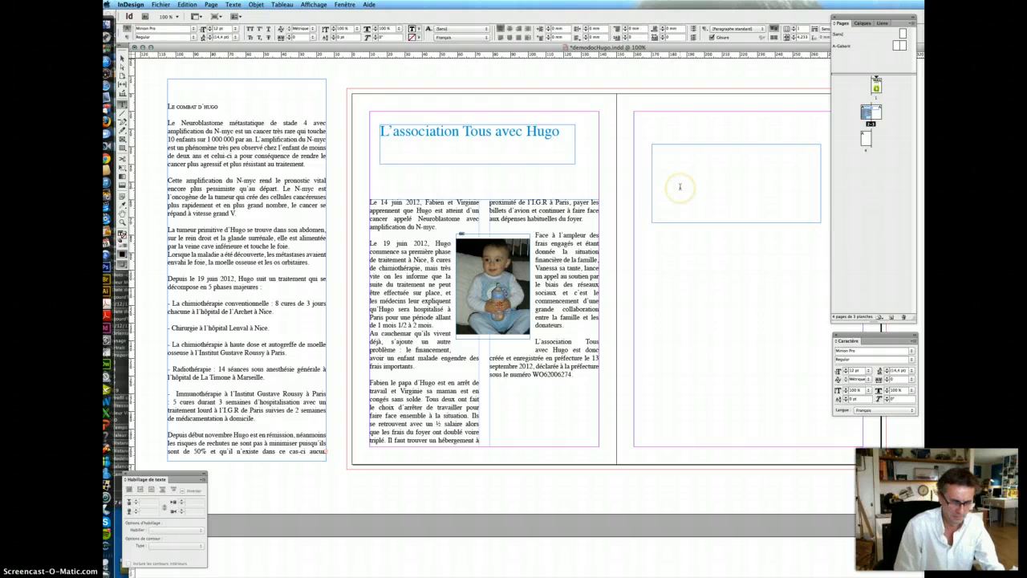
key("super+v")
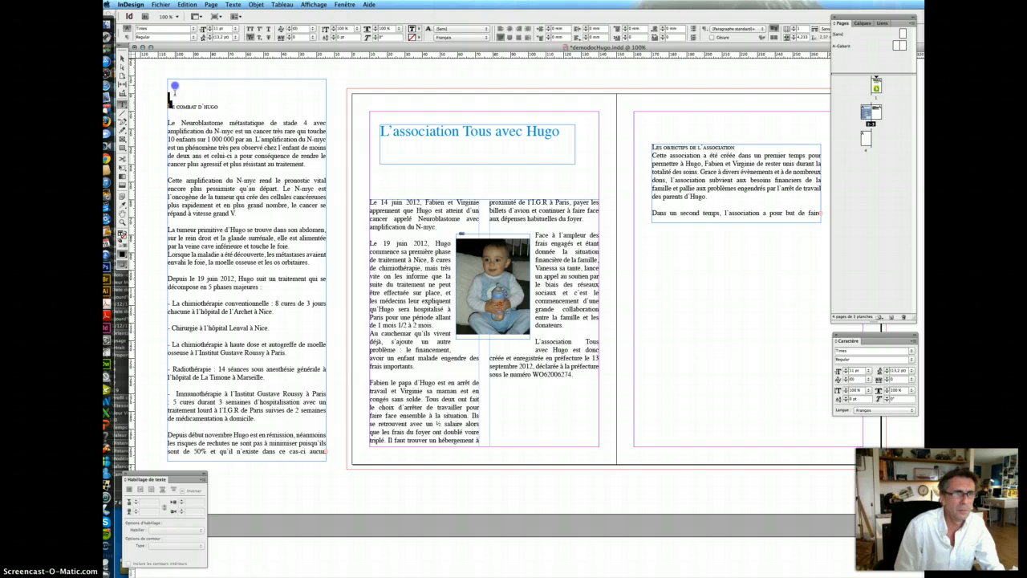
- Delete the empty lines left above 'Le combat d'Hugo'
left_click(175, 97)
key("BackSpace")
key("BackSpace")
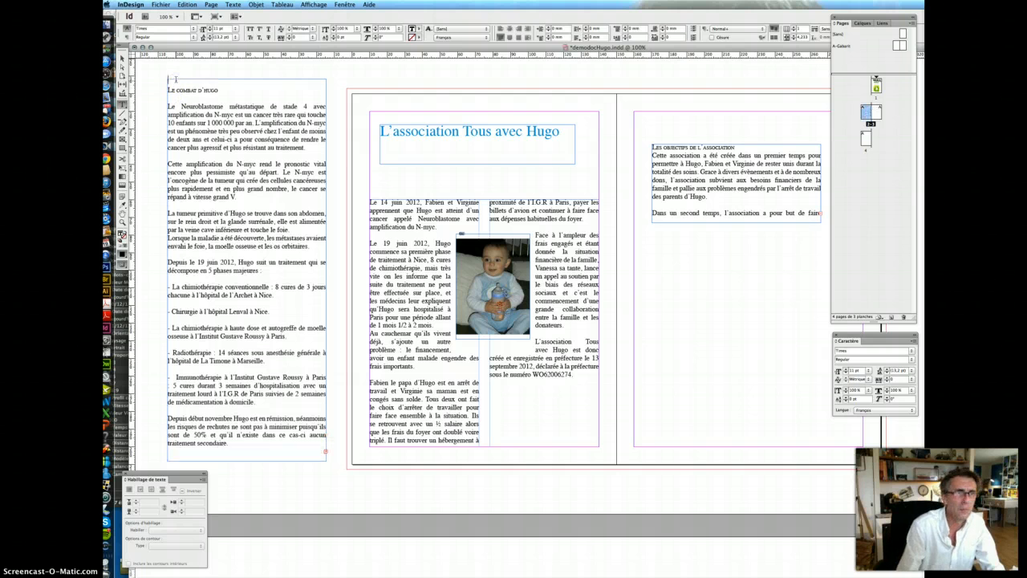
left_click(228, 454)
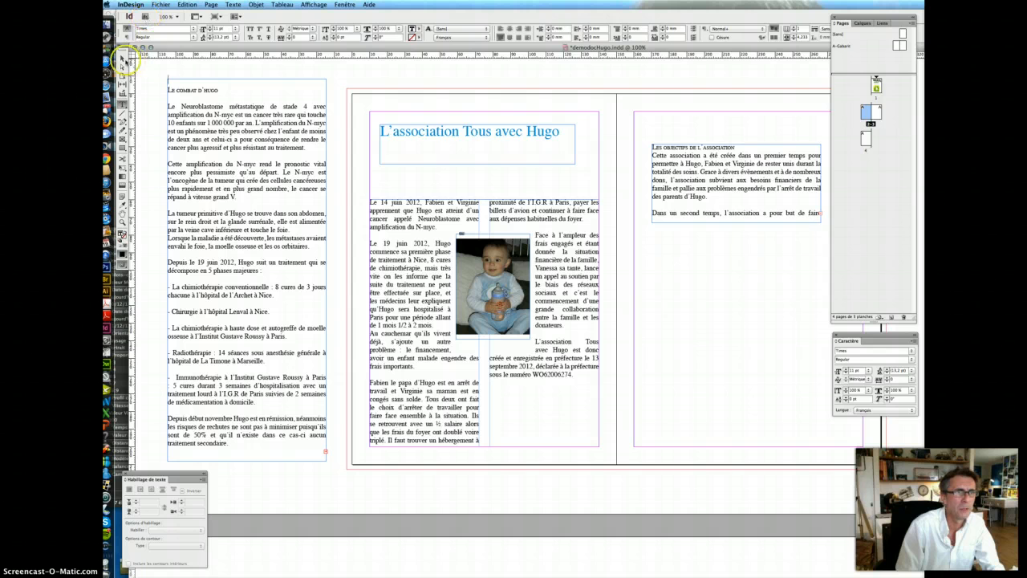
left_click(122, 59)
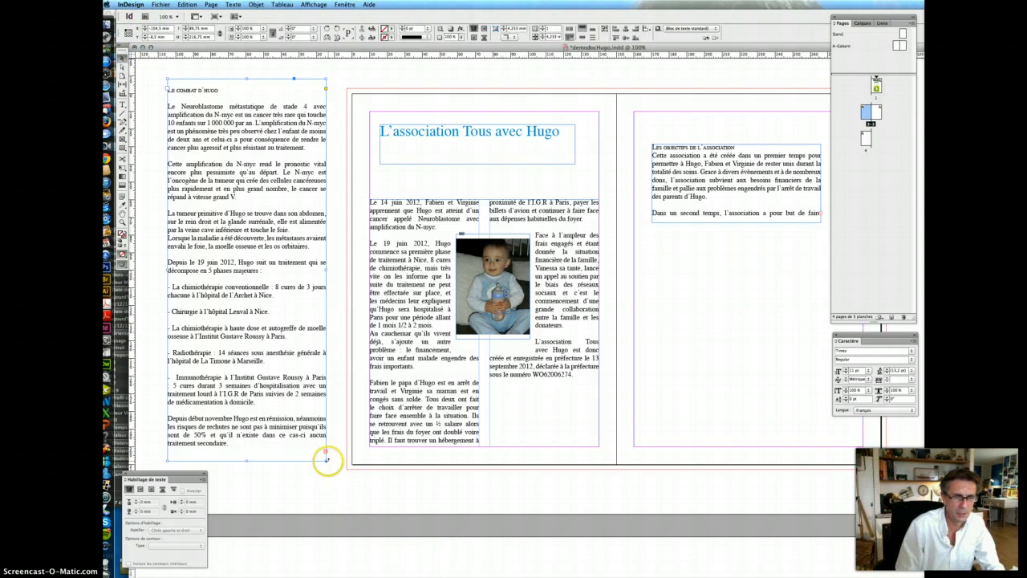
- Move 'Le combat d'Hugo' through 'à domicile.' into a new frame lower on the right page
left_click_drag(325, 460, 337, 478)
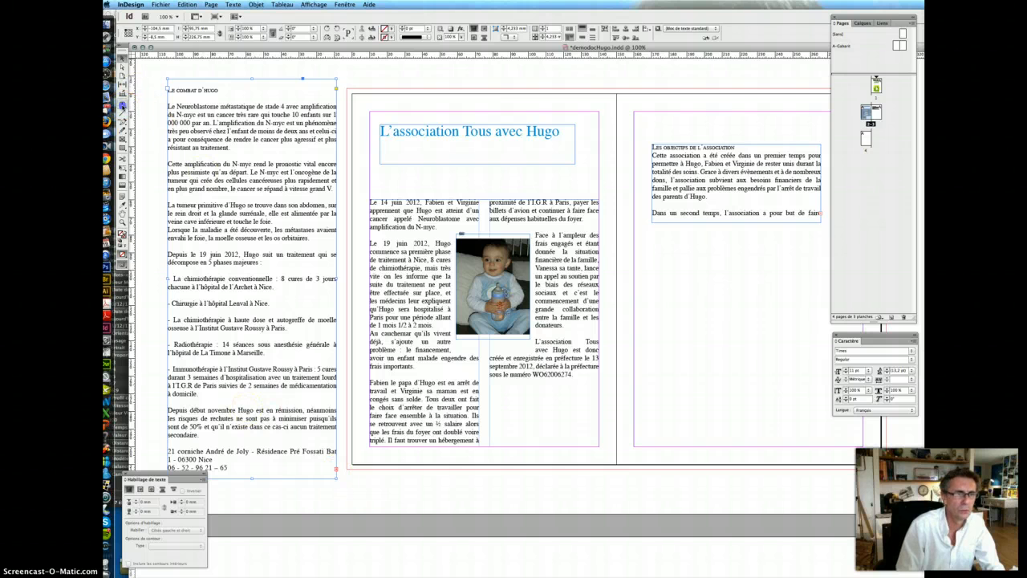
left_click(122, 104)
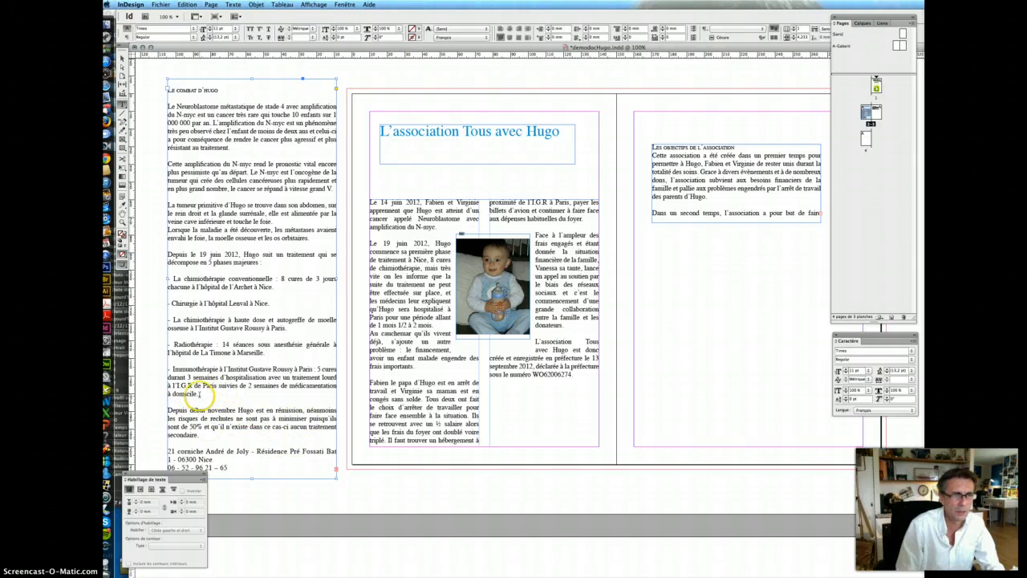
left_click_drag(197, 394, 158, 90)
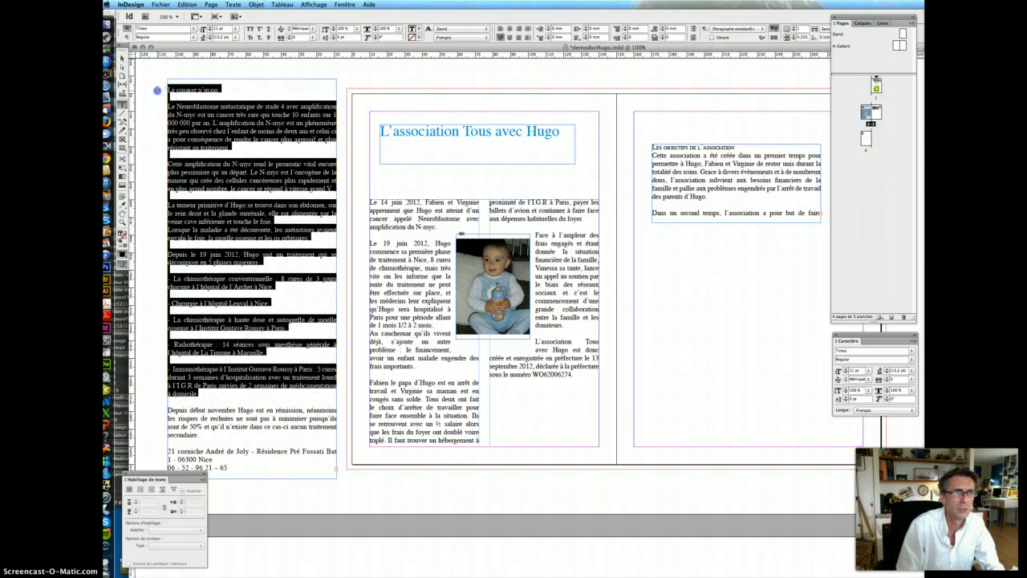
key("BackSpace")
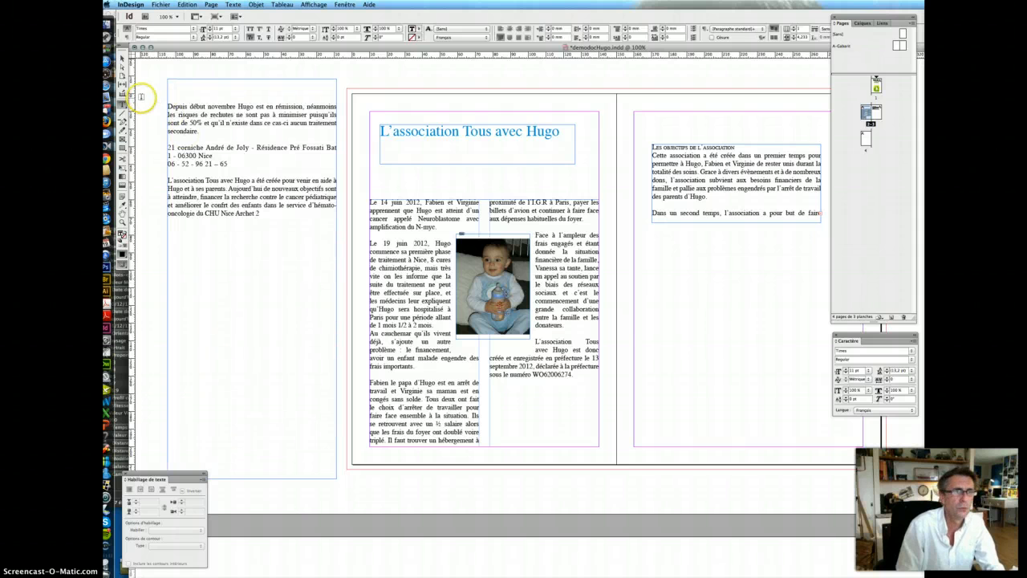
left_click_drag(755, 375, 792, 399)
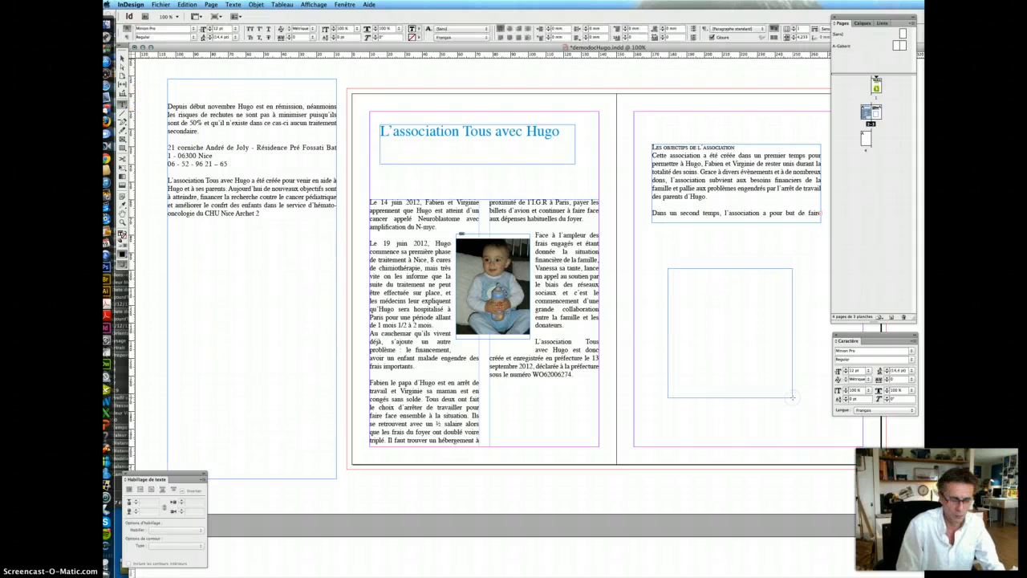
key("ctrl+v")
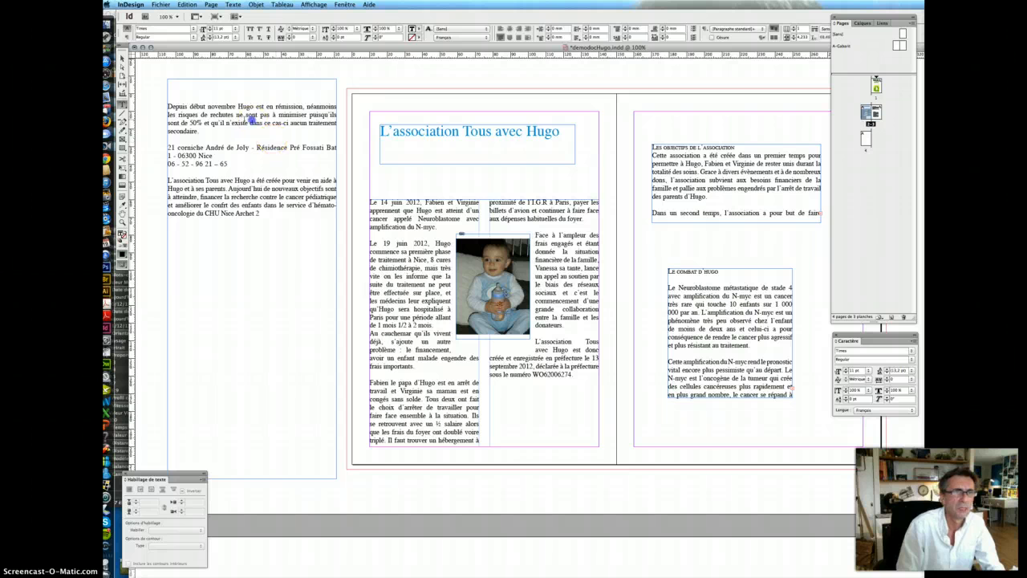
left_click(204, 130)
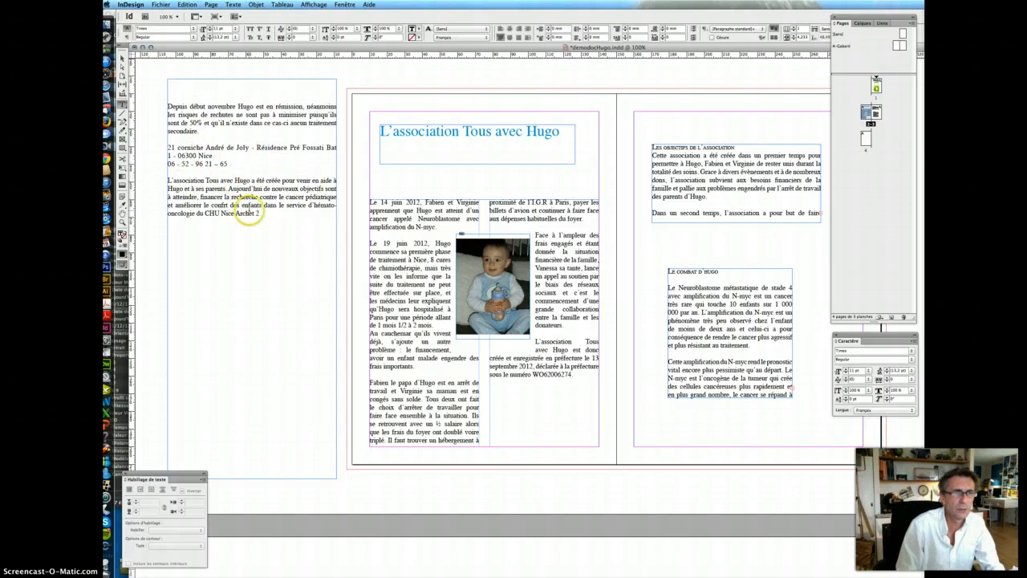
left_click_drag(257, 212, 166, 184)
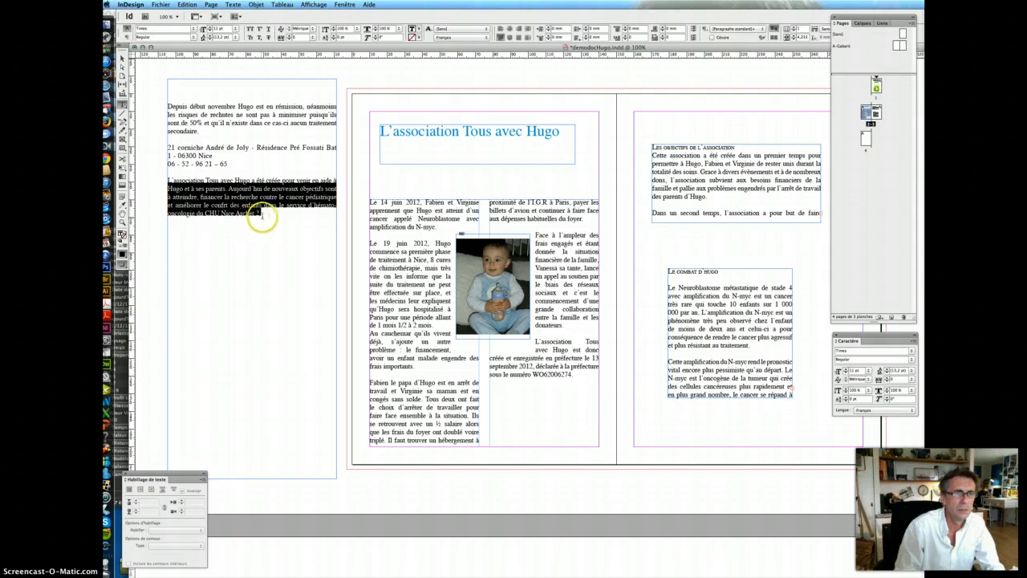
- Cut the 'L'association Tous avec Hugo a été créée…' paragraph into a new frame between title and columns
left_click_drag(259, 216, 164, 182)
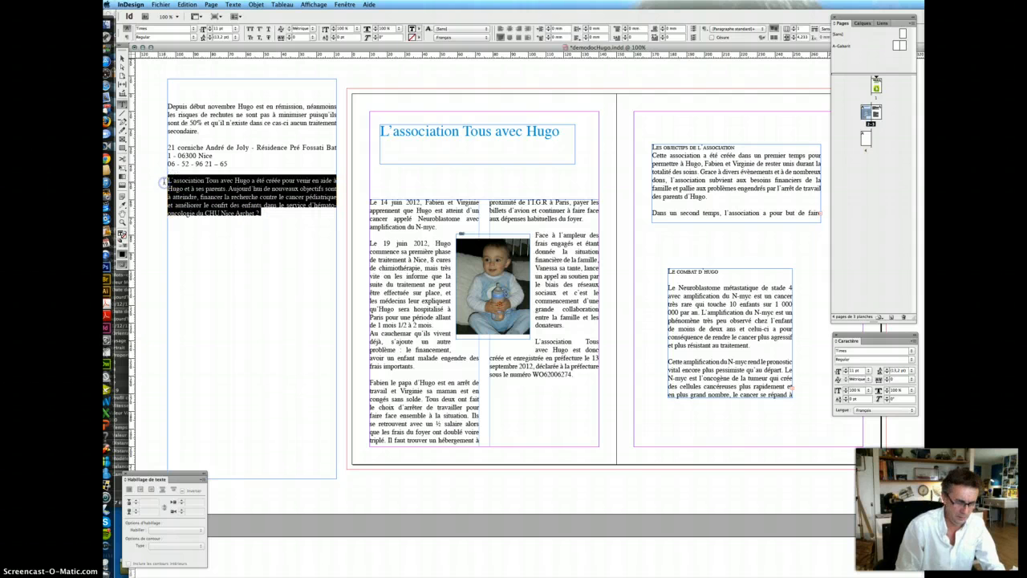
key("super+x")
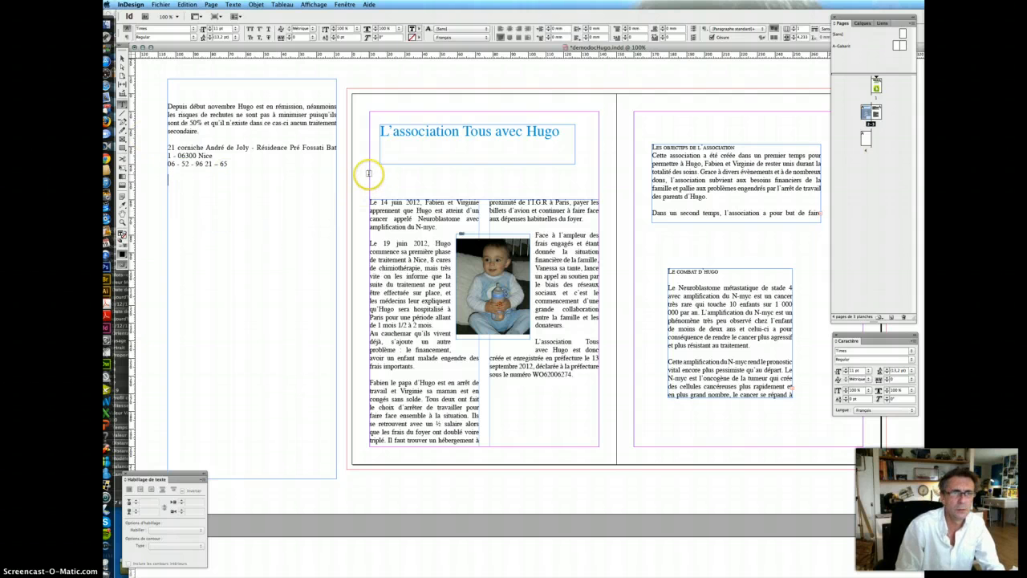
left_click_drag(370, 174, 602, 194)
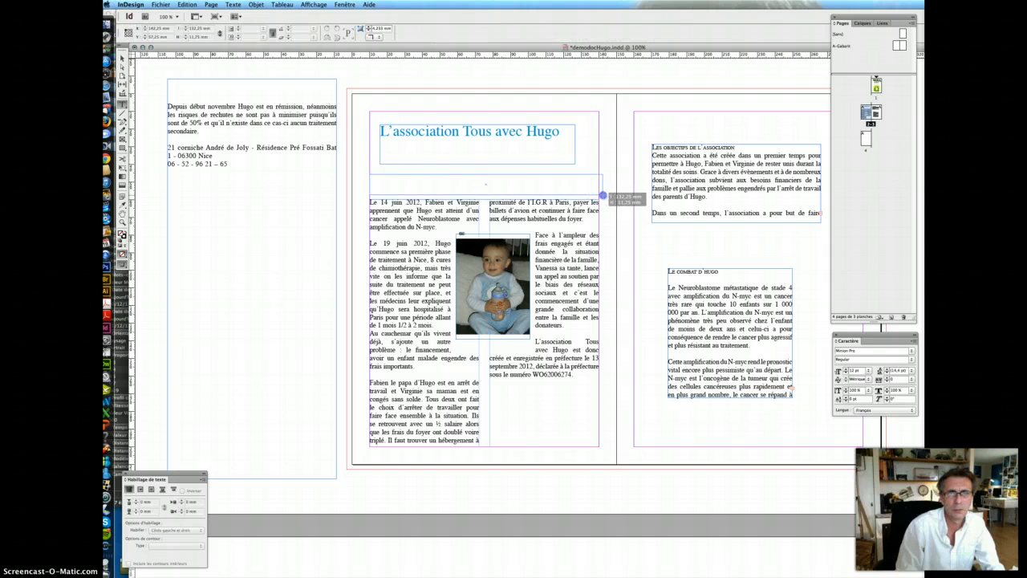
key("super+v")
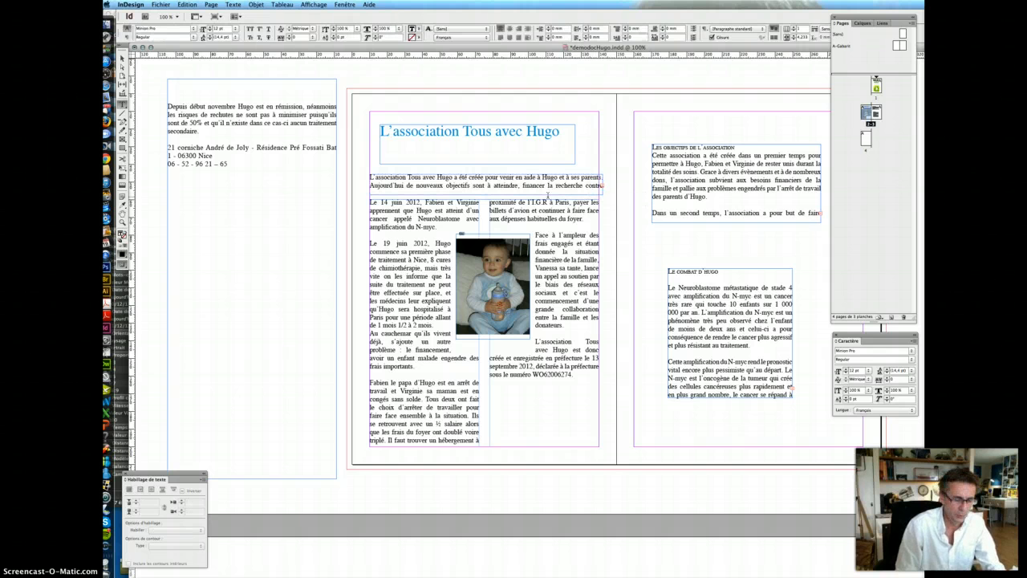
- Set the intro text to 12 pt and move the title frame up to the column's top-left
key("super+a")
left_click(841, 372)
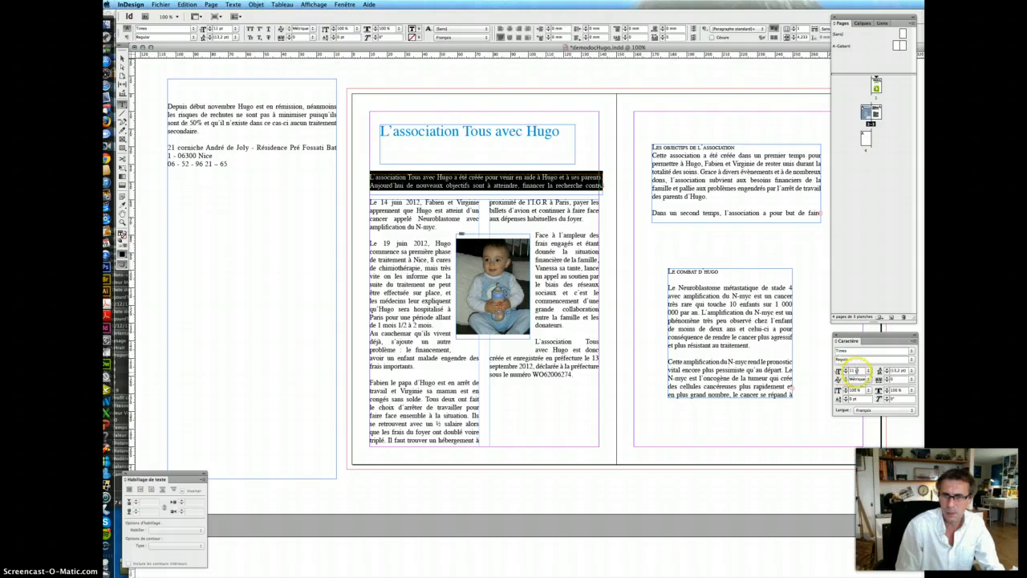
type("12")
key("Return")
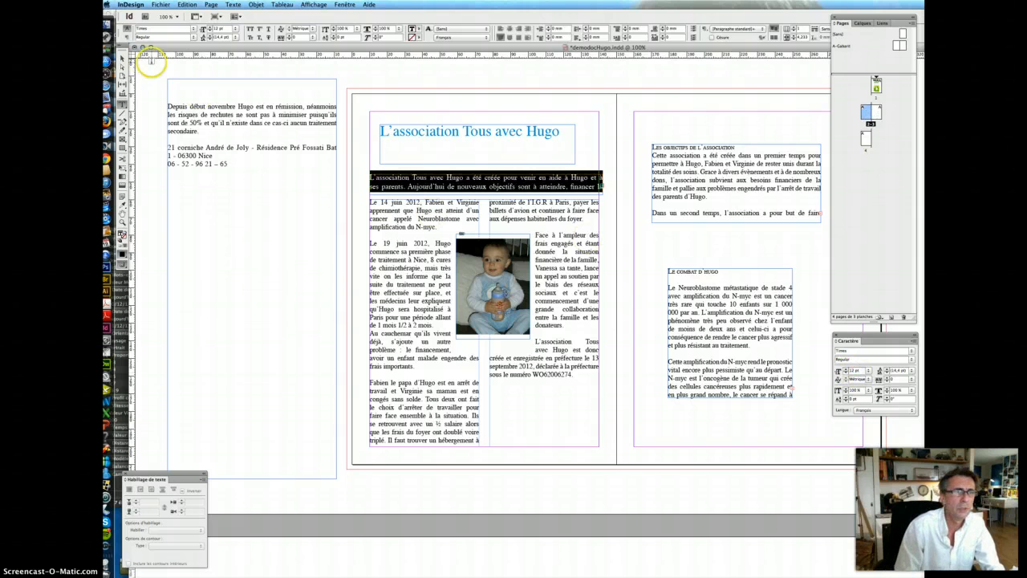
left_click(122, 59)
left_click_drag(405, 142, 395, 128)
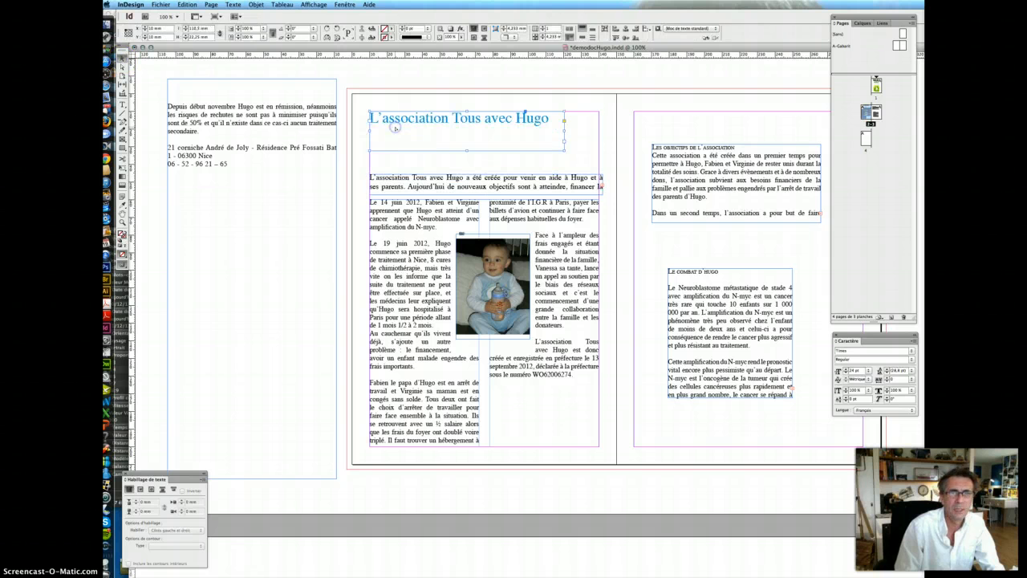
- Make 'L'association Tous avec Hugo' Bold at 27 pt and widen its frame to fit one line
left_click(122, 105)
triple_click(475, 120)
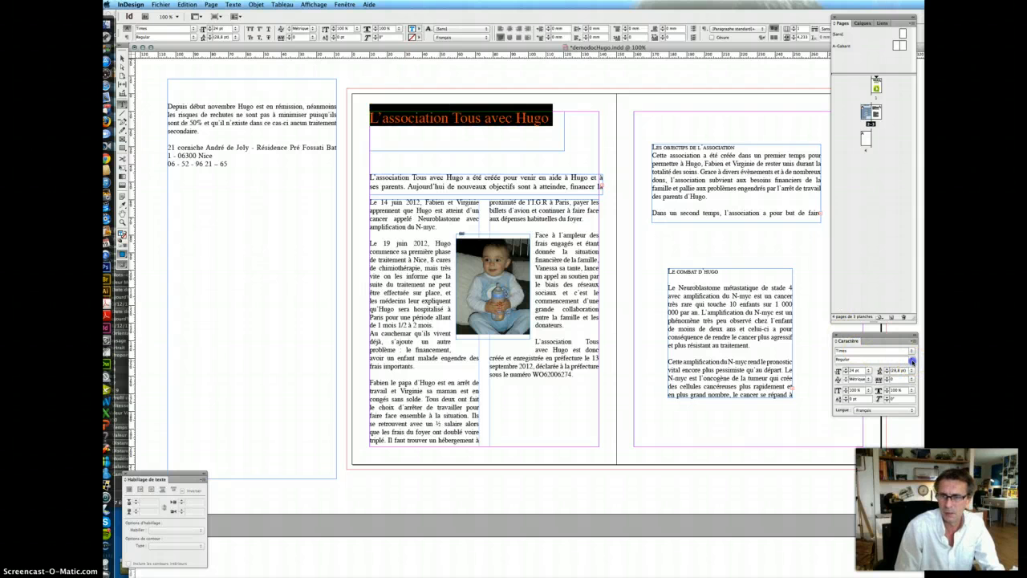
left_click(912, 360)
left_click(867, 379)
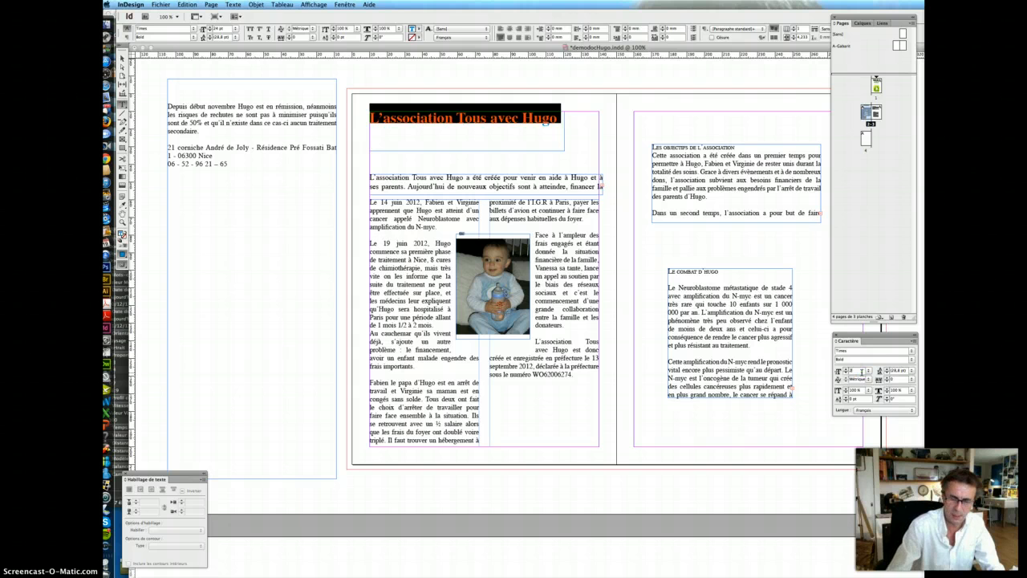
key("Return")
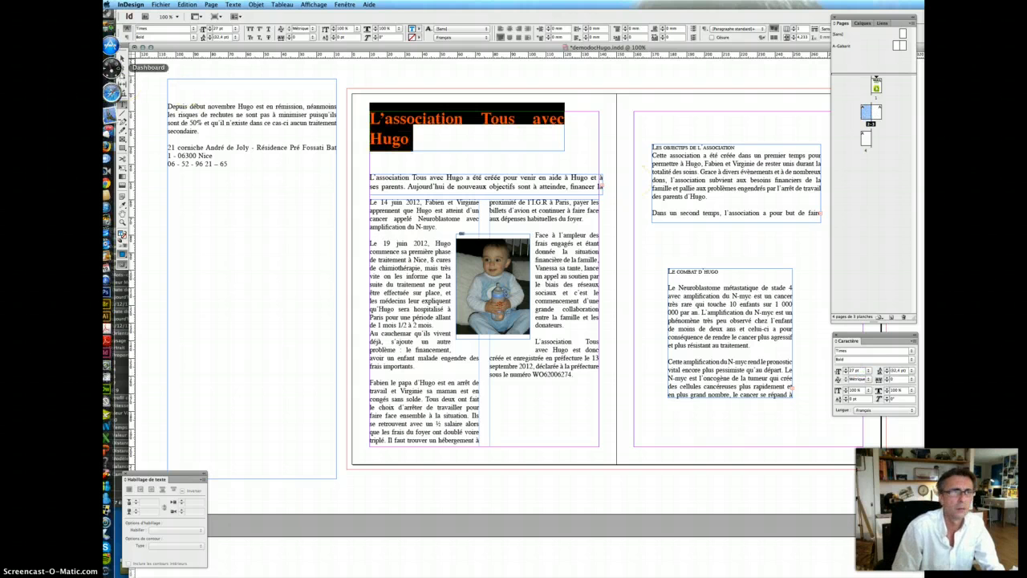
left_click(122, 58)
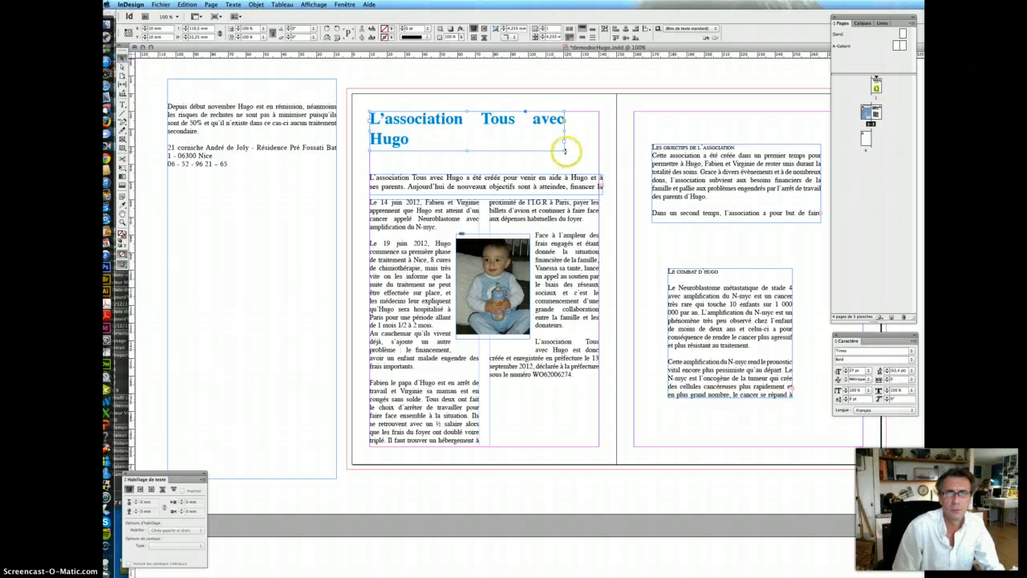
left_click_drag(565, 150, 597, 151)
left_click(499, 185)
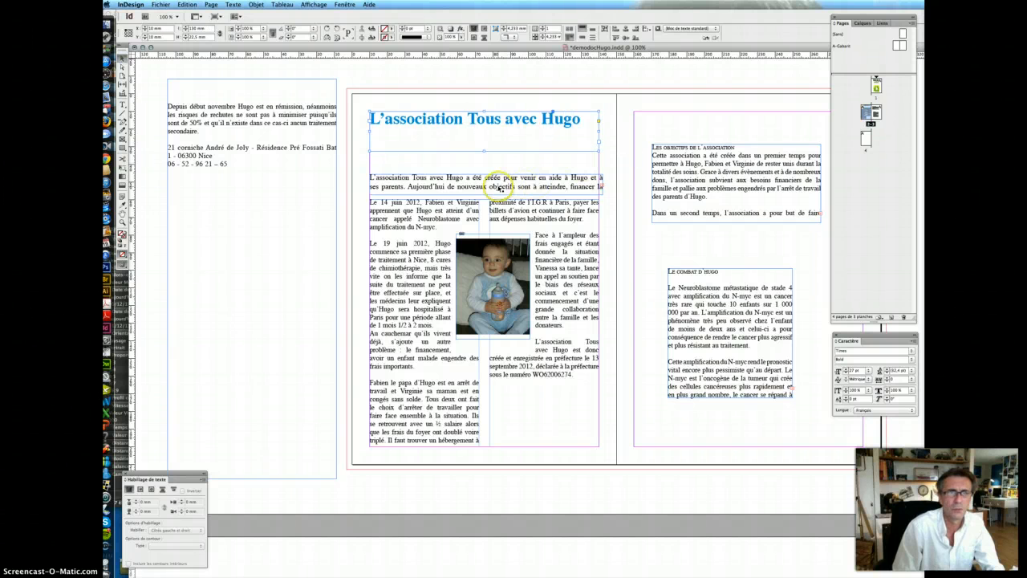
- Resize the intro frame to show all four lines and raise the two-column story's top beneath it
left_click_drag(486, 174, 482, 142)
left_click(520, 173)
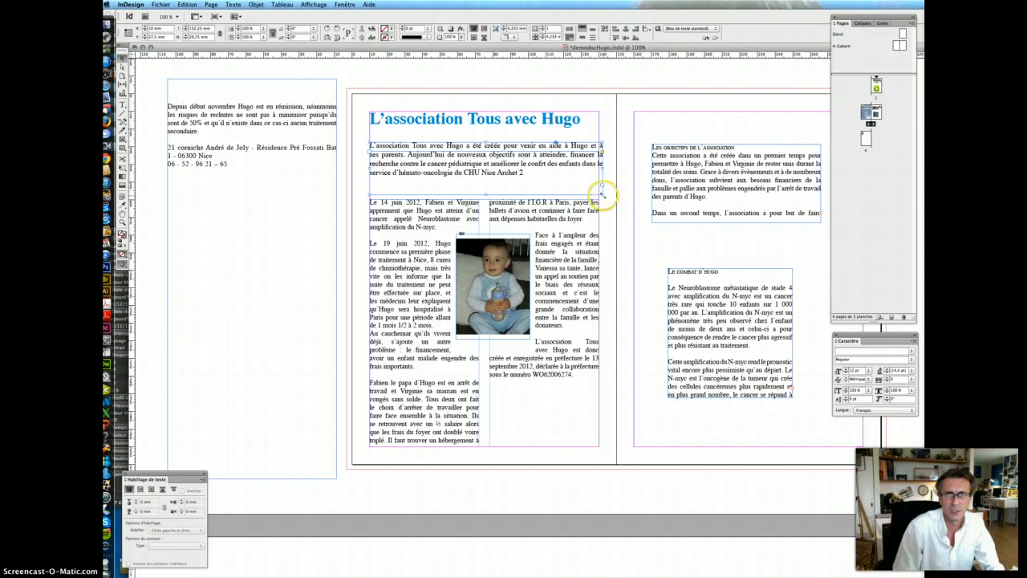
left_click_drag(603, 195, 599, 195)
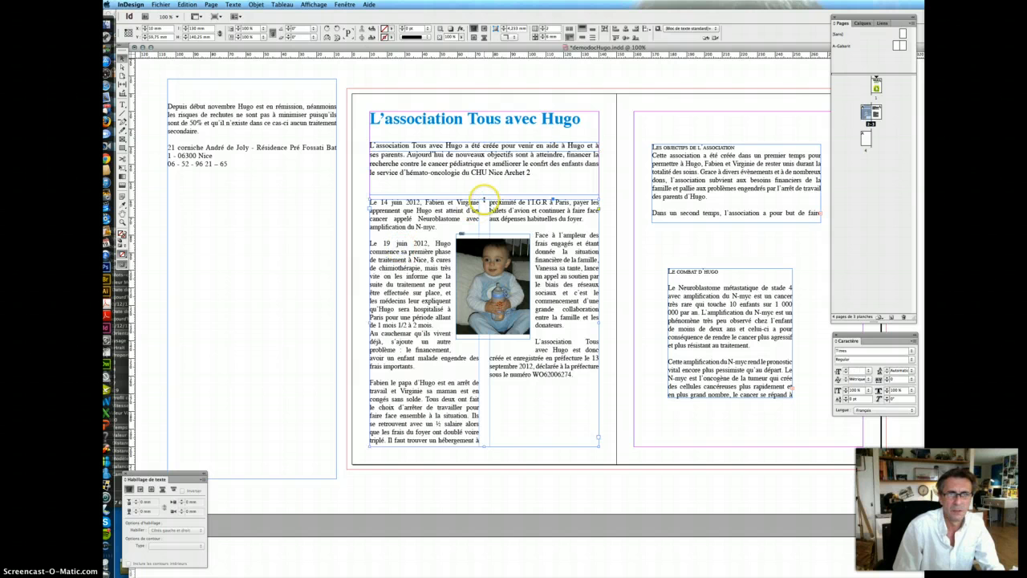
left_click_drag(484, 197, 484, 190)
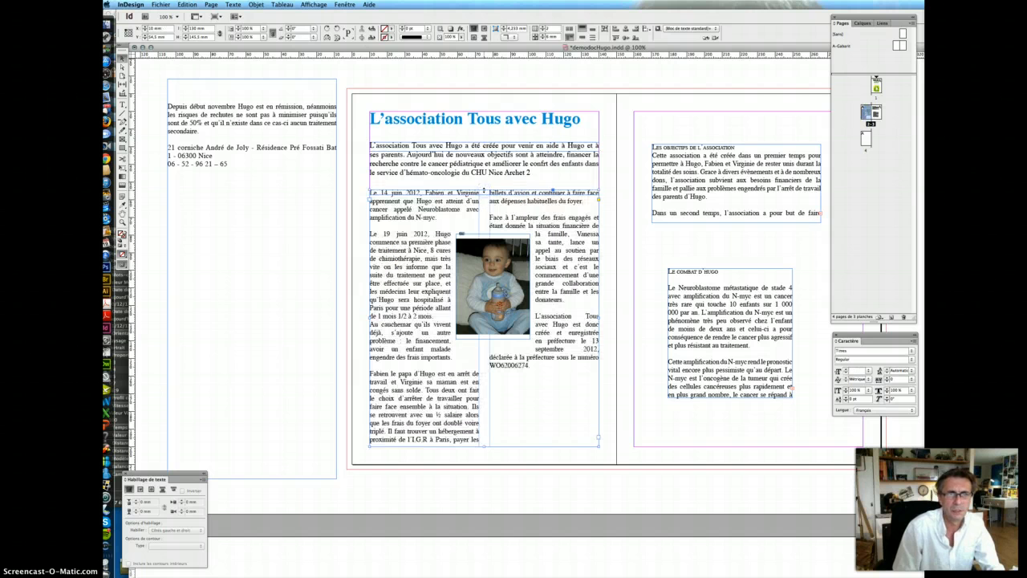
left_click(484, 313)
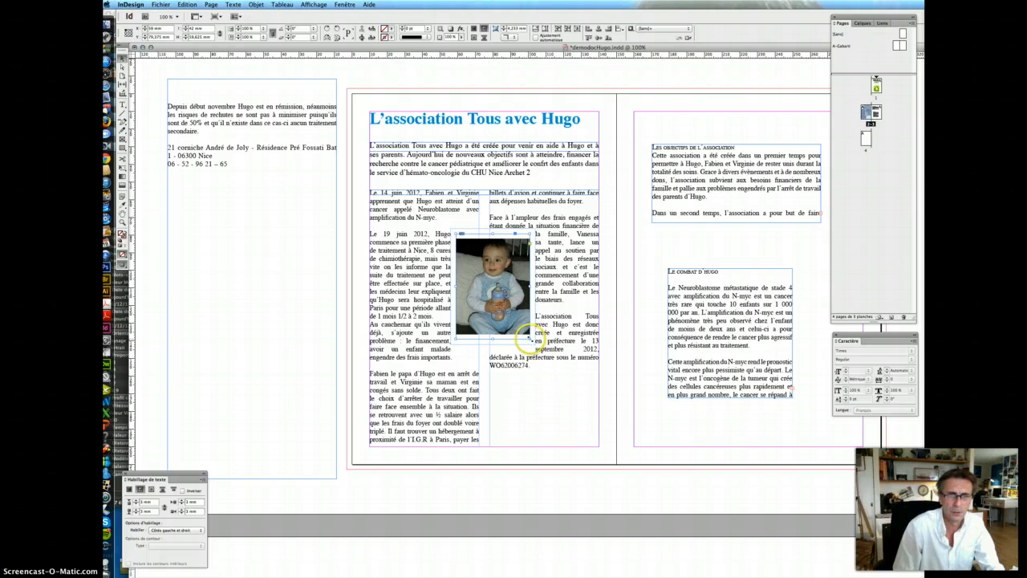
- Enlarge the baby photo frame and move it into the right column, flush with the column edge
left_click_drag(529, 337, 520, 434)
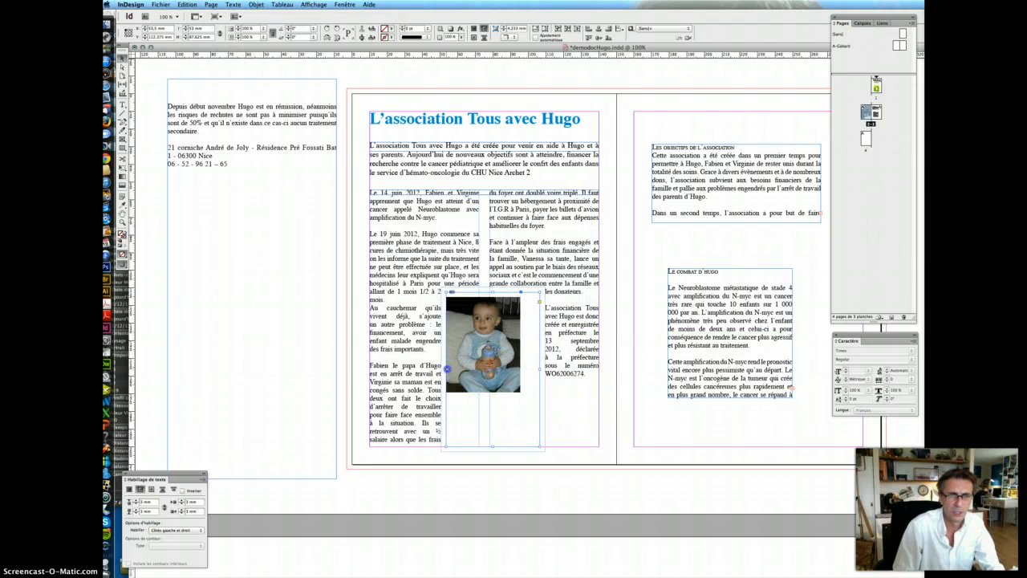
left_click_drag(447, 369, 451, 369)
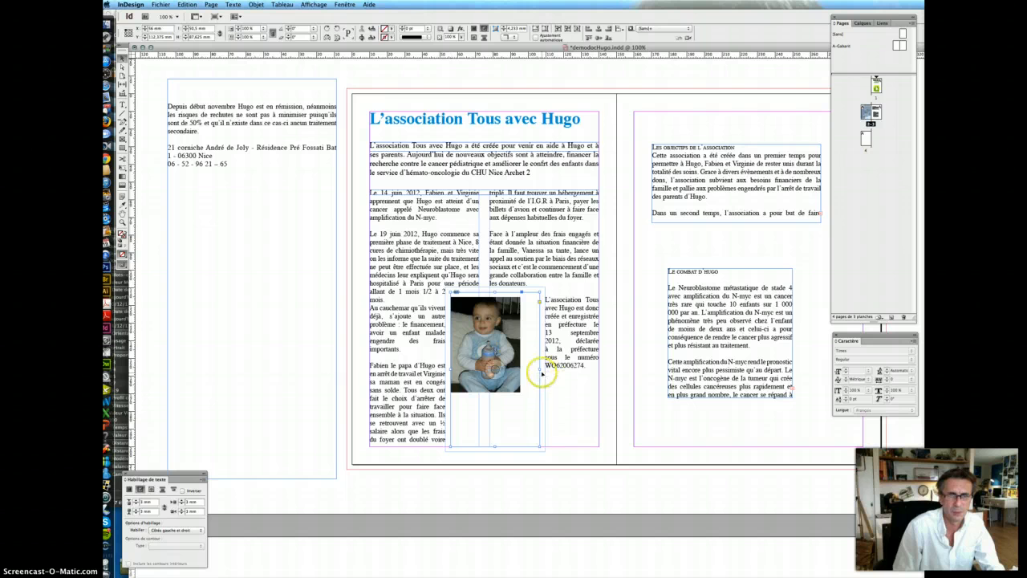
left_click_drag(540, 370, 521, 370)
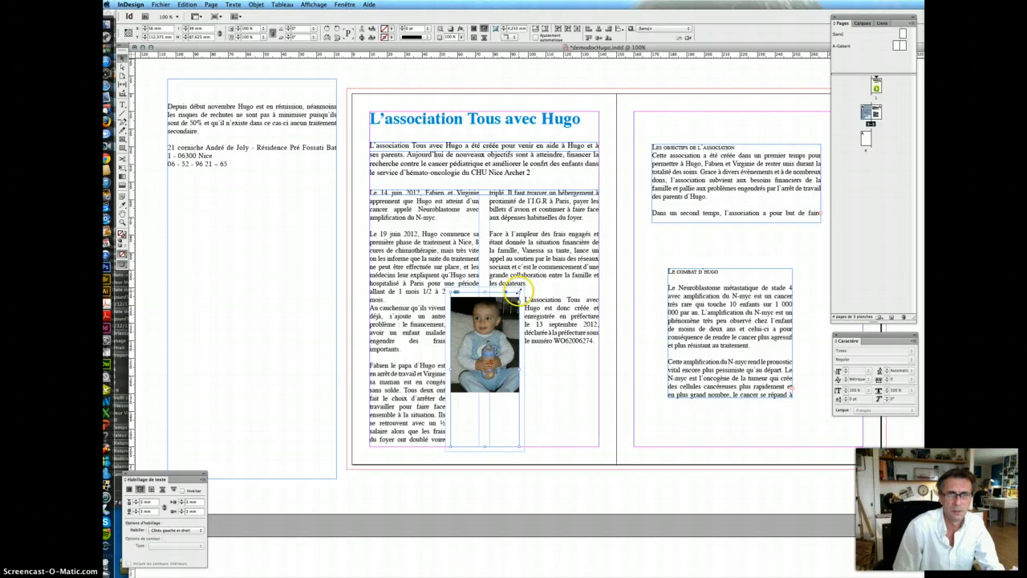
left_click_drag(520, 291, 539, 261)
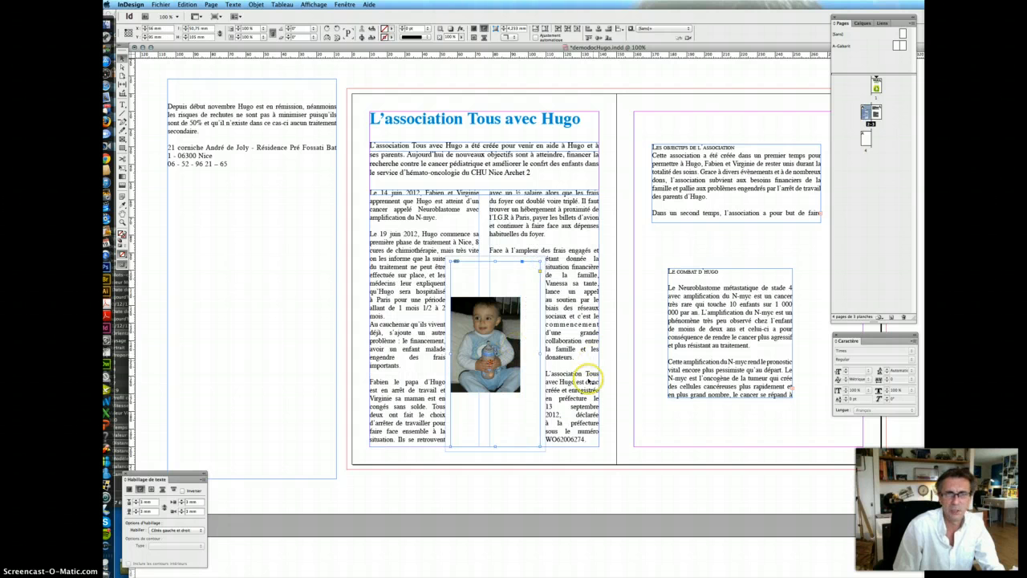
left_click_drag(507, 376, 548, 305)
left_click_drag(579, 375, 597, 361)
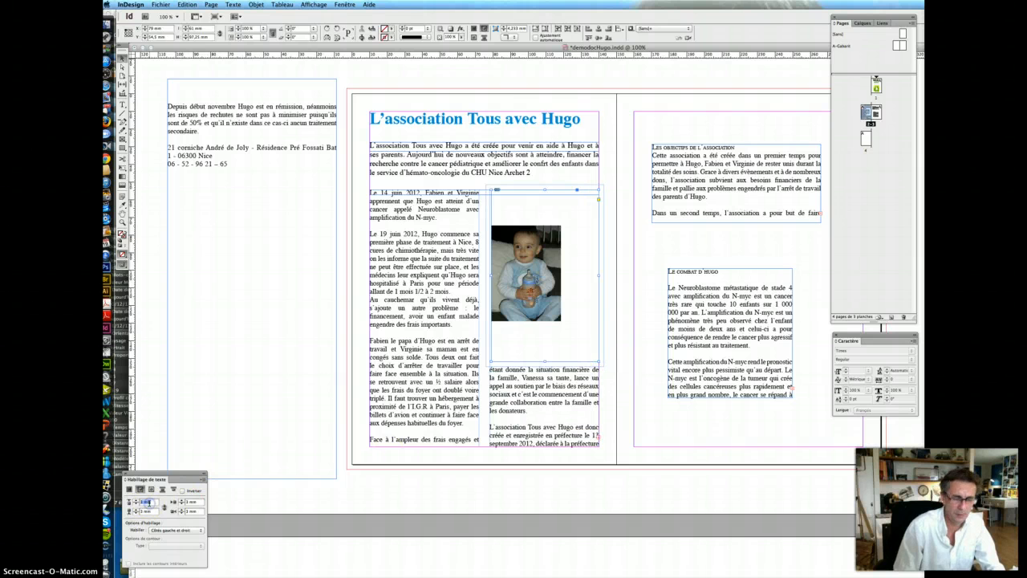
- Set the photo's text-wrap offsets to 0 mm, fill the frame proportionally, and trim its top
key("Tab")
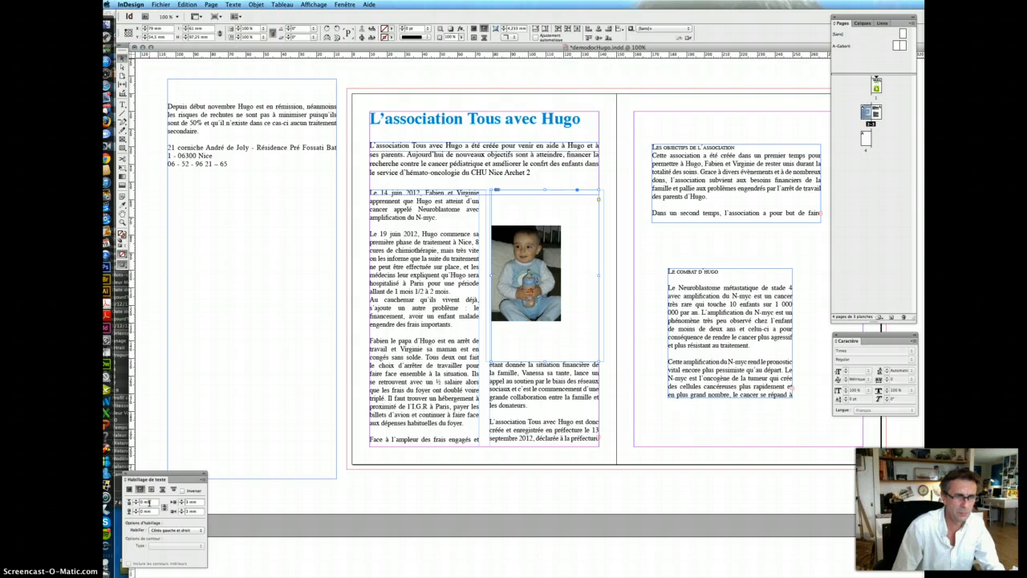
key("Tab")
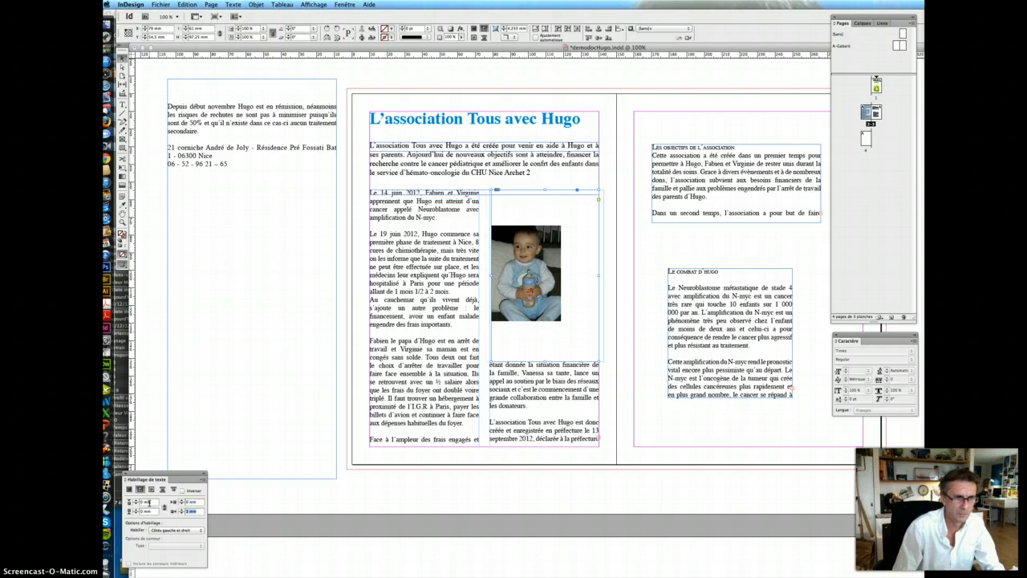
key("Tab")
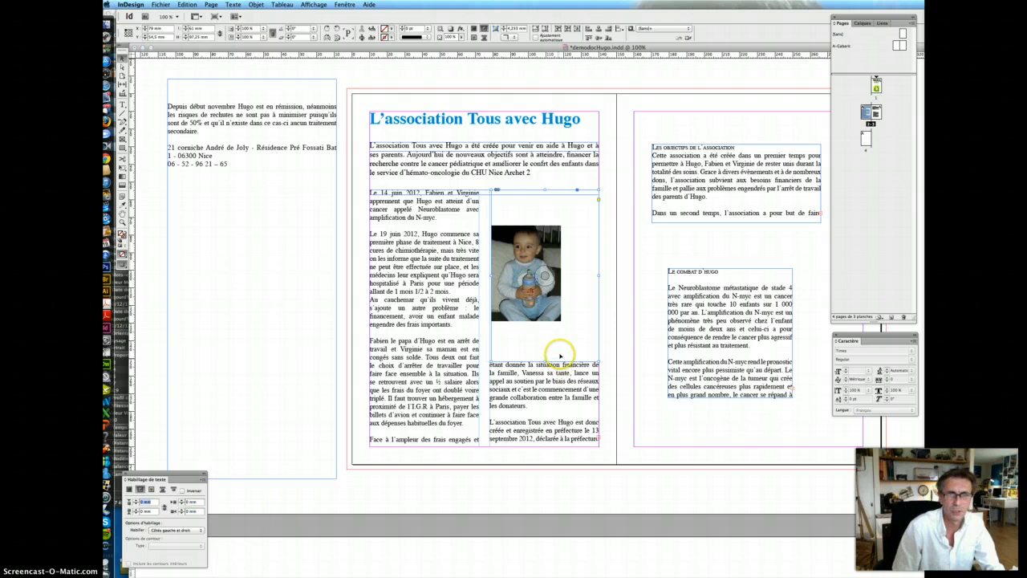
left_click_drag(543, 361, 544, 345)
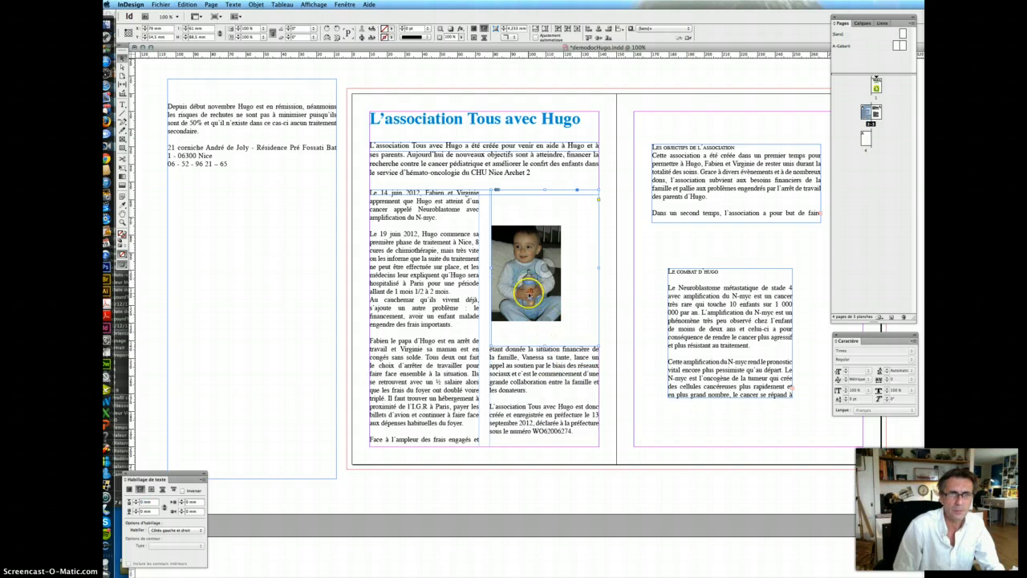
left_click(544, 29)
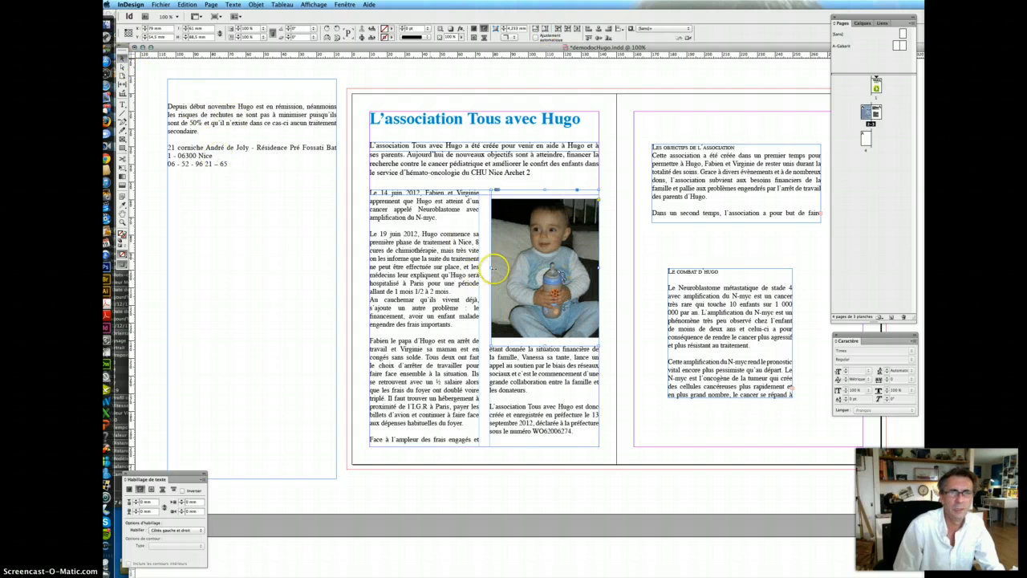
left_click_drag(544, 190, 542, 225)
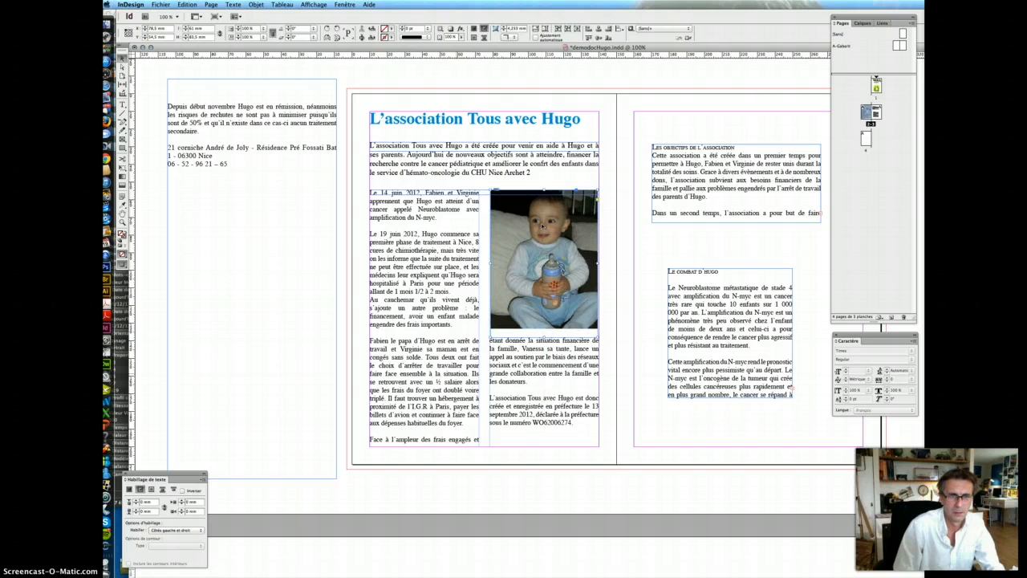
left_click(453, 384)
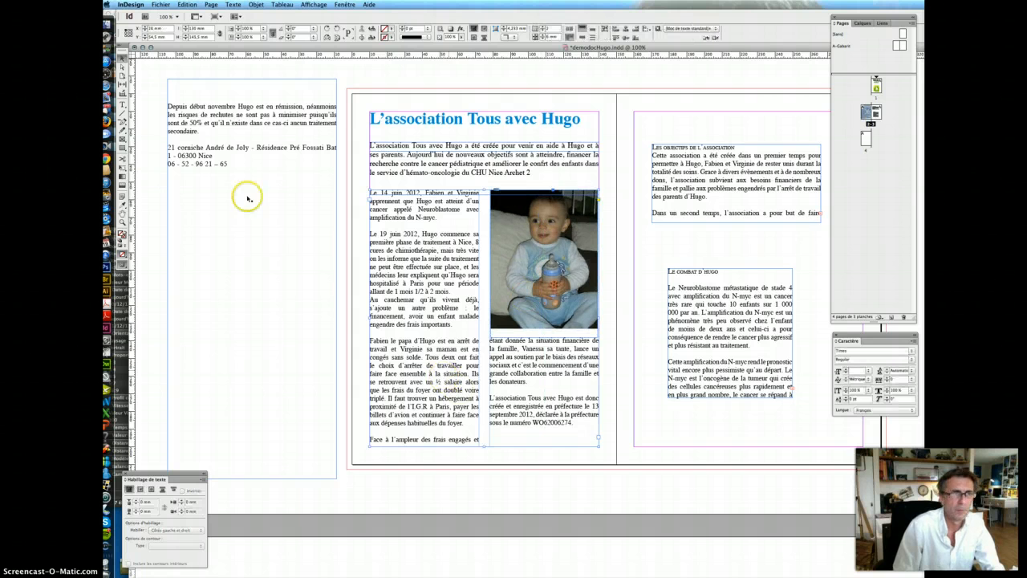
- Set the two-column story's leading to 14 pt and delete the empty line after 'les donateurs.'
left_click(124, 107)
left_click(426, 307)
key("ctrl+a")
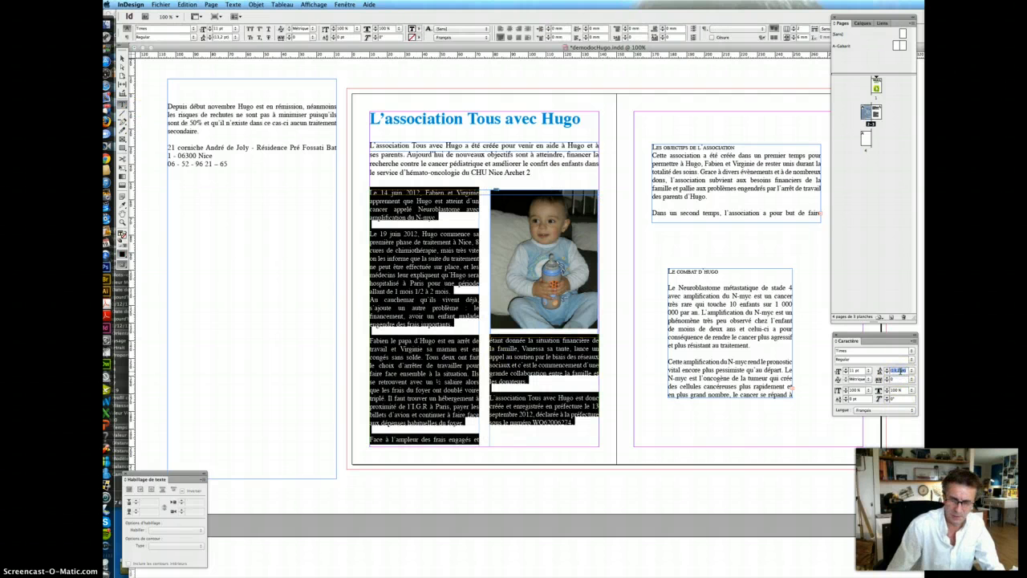
key("Return")
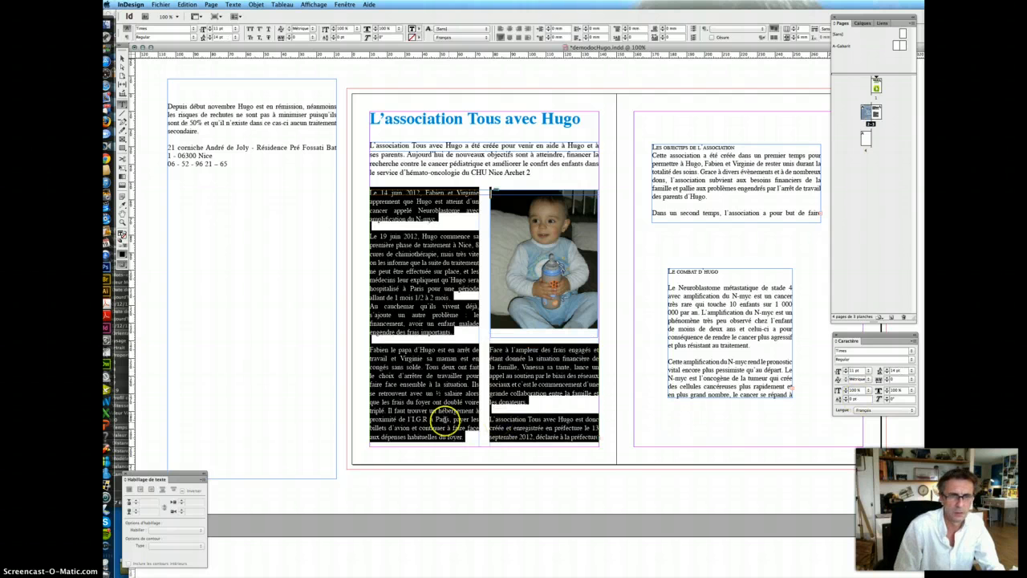
left_click(482, 411)
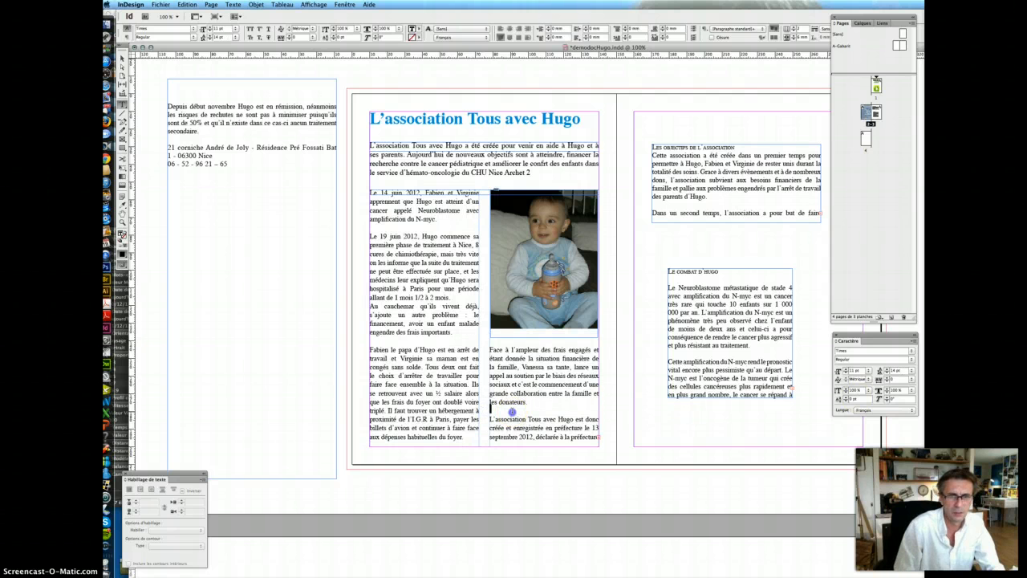
key("BackSpace")
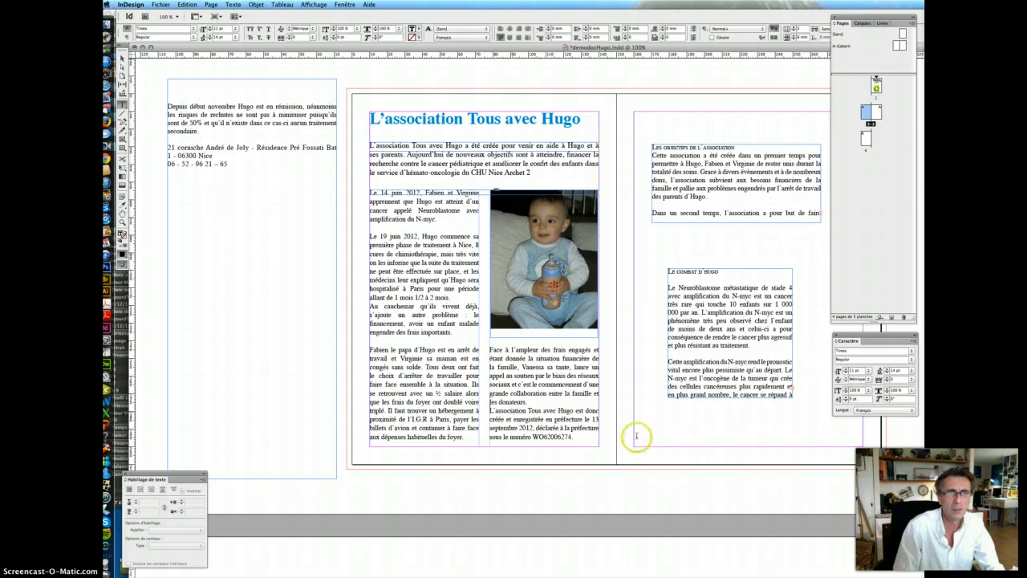
- Save demodocHugo.indd
left_click(122, 60)
left_click(187, 4)
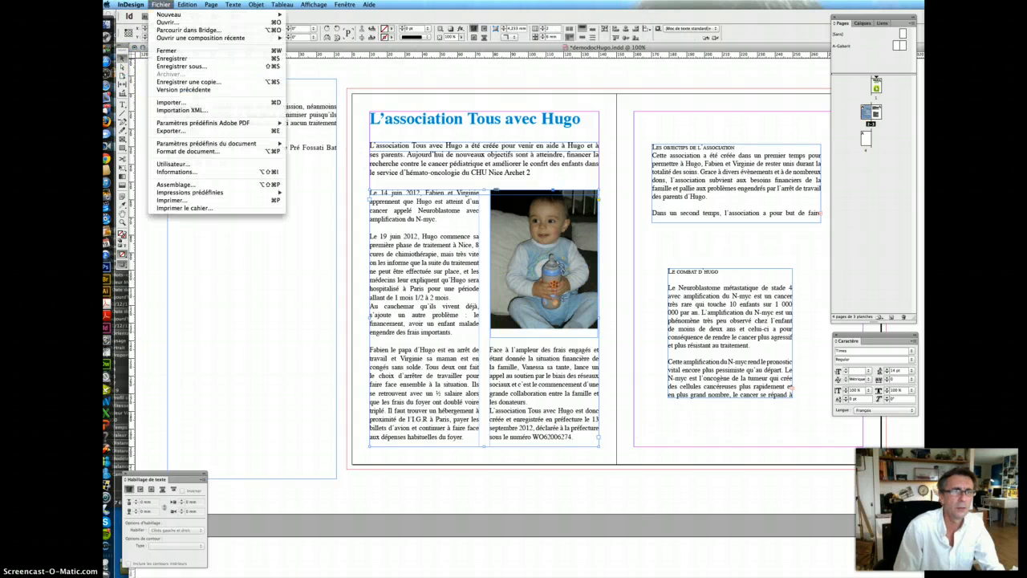
left_click(183, 64)
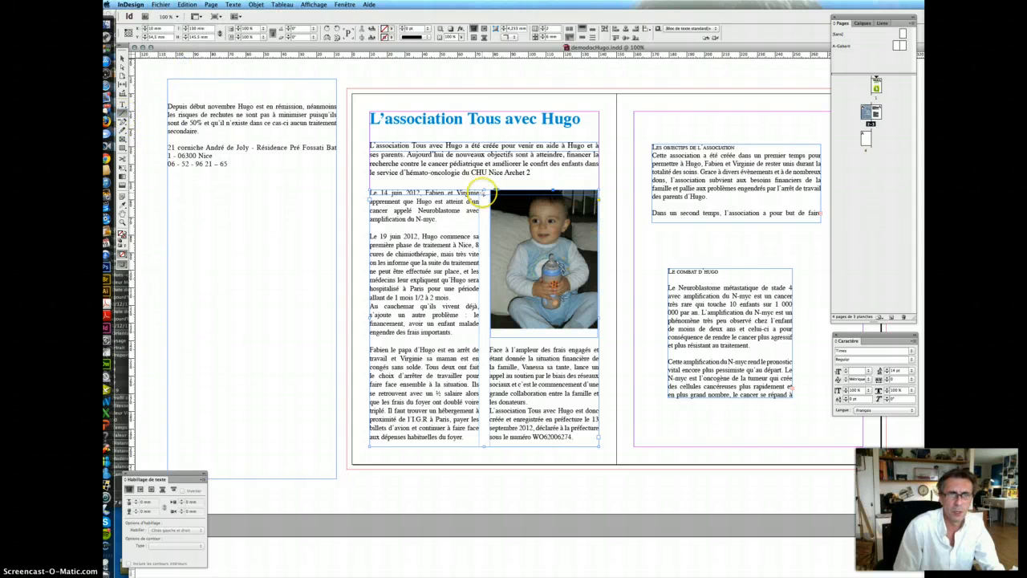
- Lengthen the frame downward and draw a vertical rule down the column gutter
left_click_drag(485, 192, 480, 441)
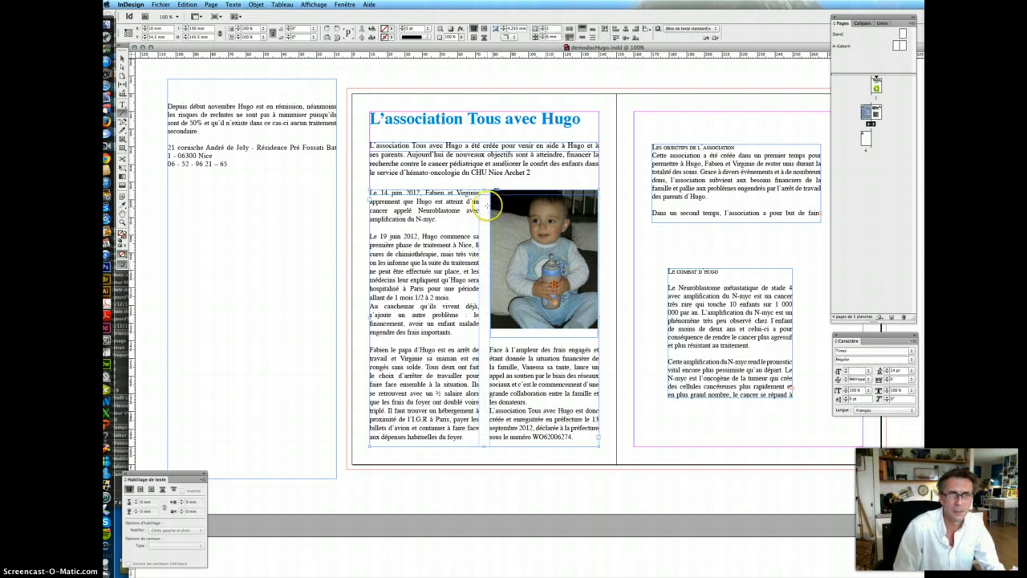
left_click(485, 193)
left_click_drag(485, 193, 487, 438)
- Set the dividing line's stroke weight to 0.5 pt
scroll(487, 438, "left", 3)
scroll(498, 441, "up", 3)
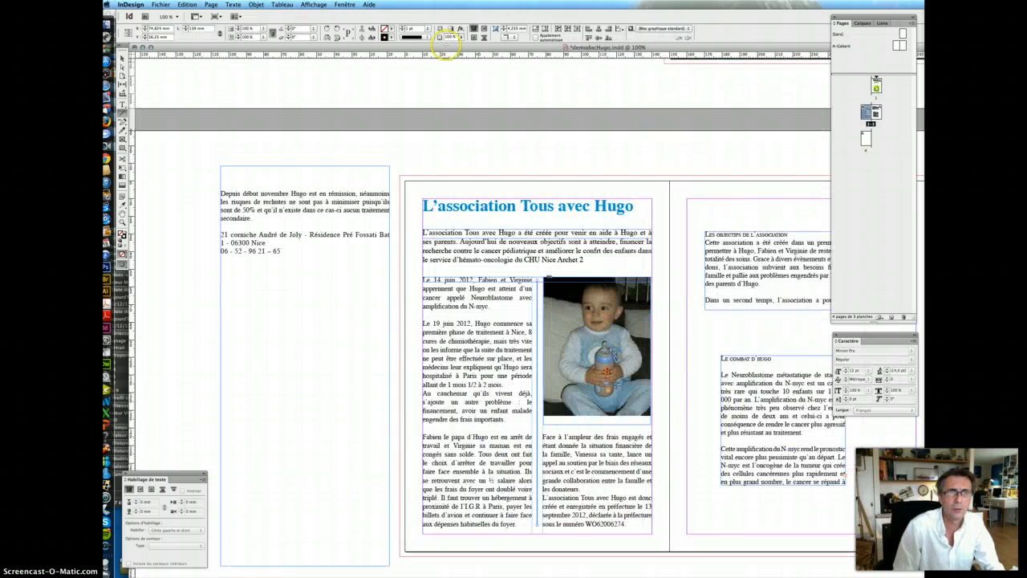
left_click(429, 31)
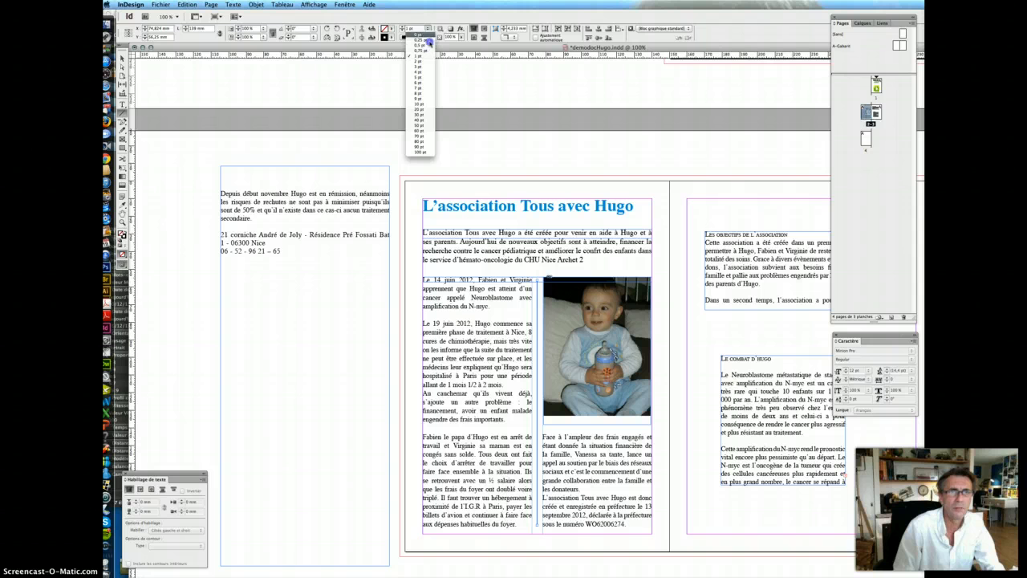
left_click(429, 47)
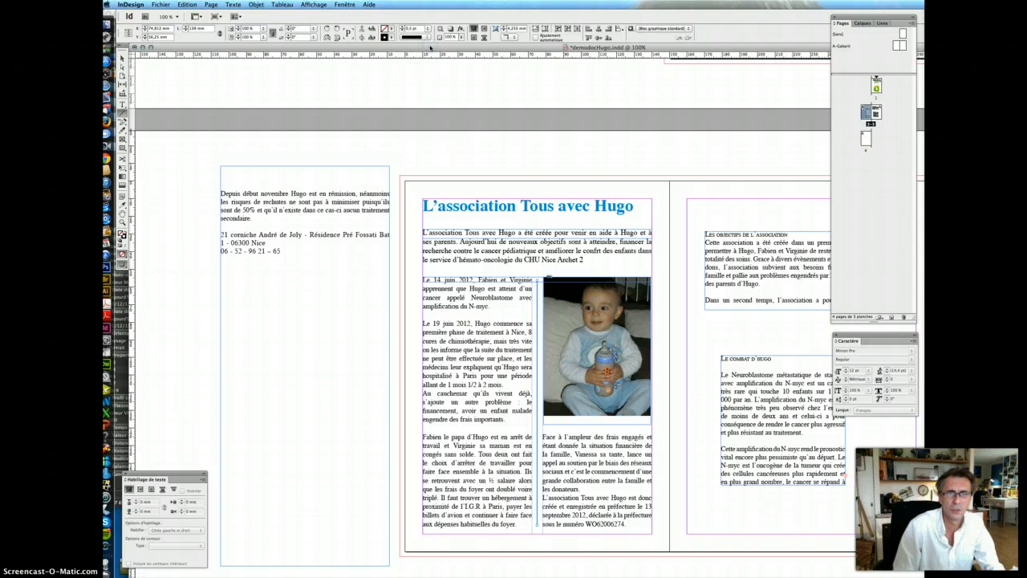
left_click(352, 148)
- Move the 'Le combat d'Hugo' text up the right page and the objectives text to the bottom
left_click(519, 178)
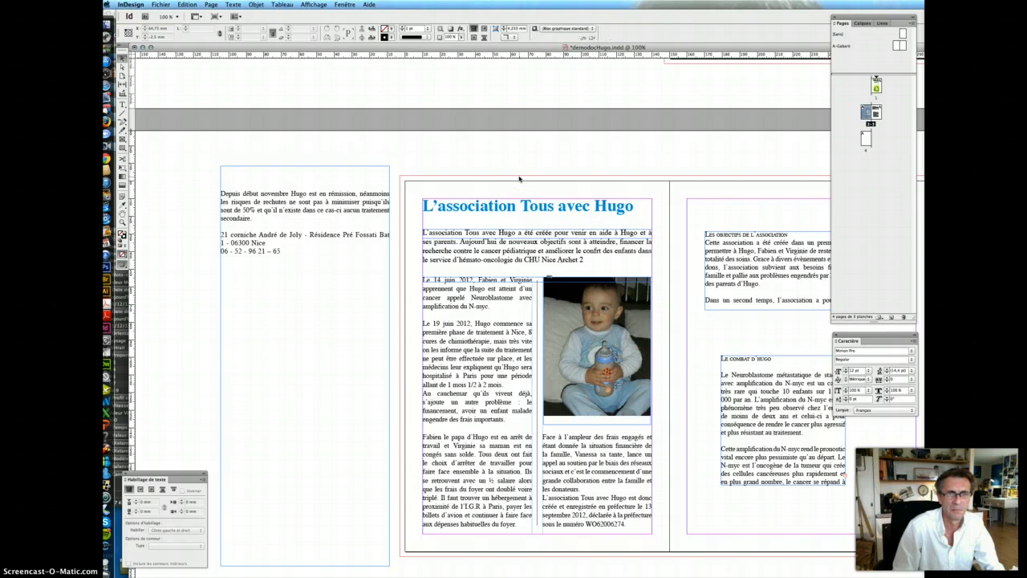
scroll(519, 178, "right", 4)
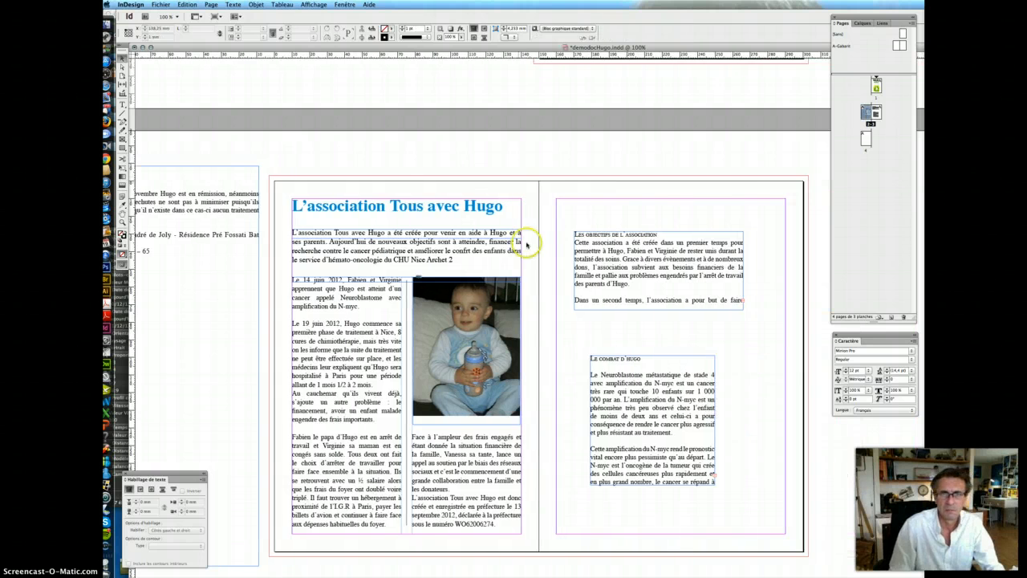
left_click_drag(631, 390, 688, 329)
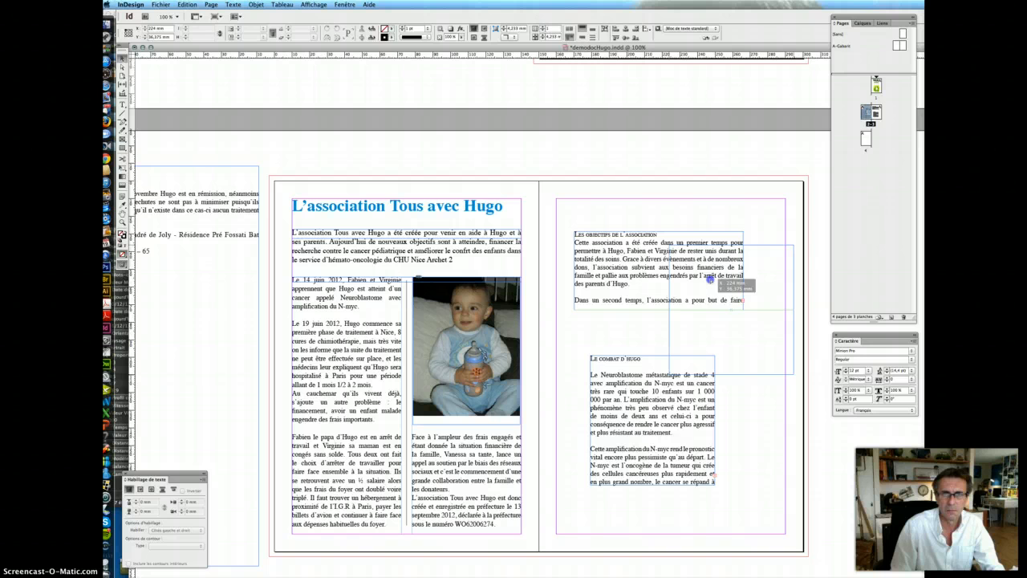
left_click_drag(709, 278, 709, 278)
left_click_drag(595, 253, 579, 476)
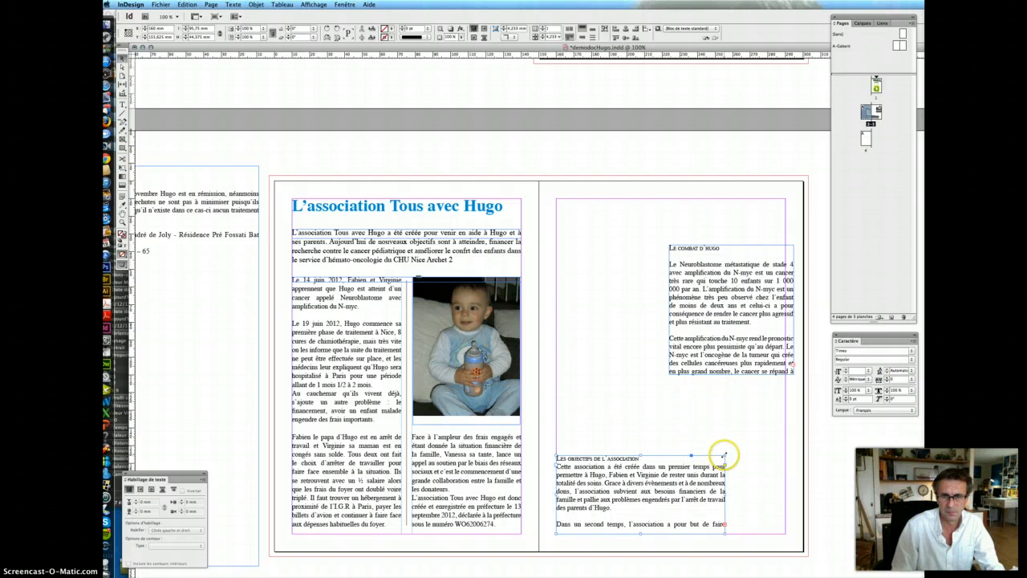
- Widen the objectives frame across the page bottom and fill it with C=100 cyan at 15% tint
left_click_drag(723, 454, 784, 402)
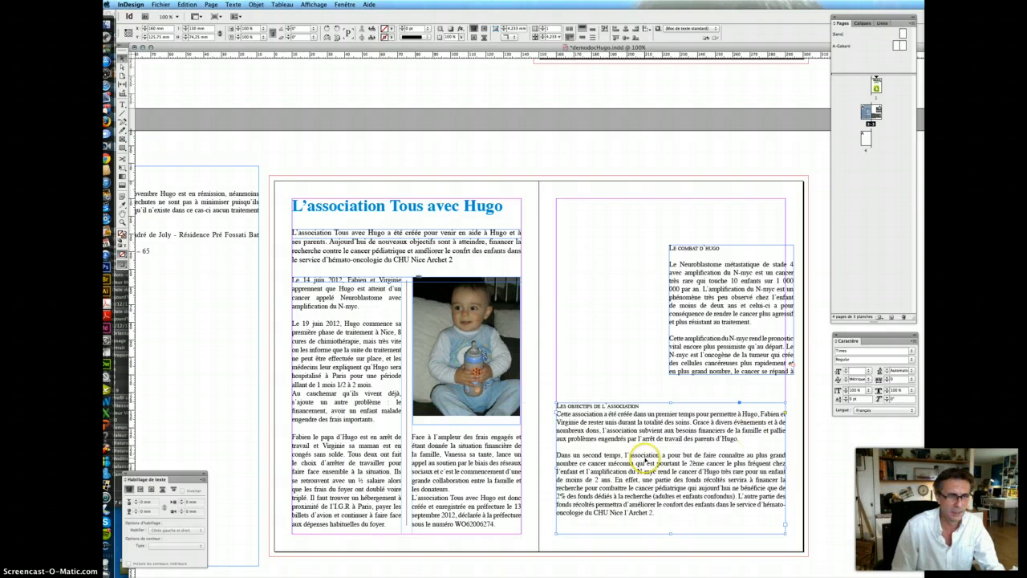
left_click(646, 453)
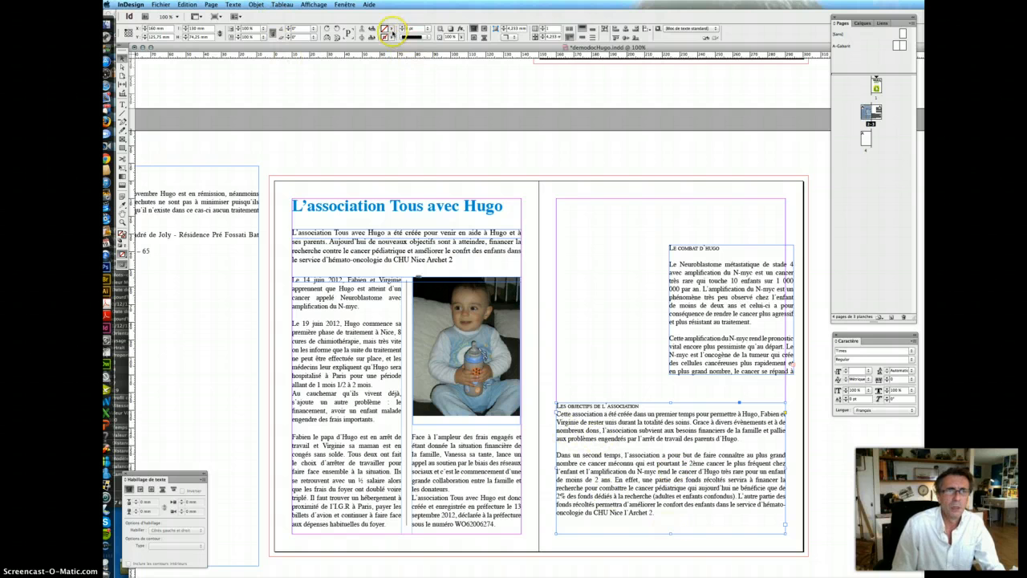
left_click(391, 36)
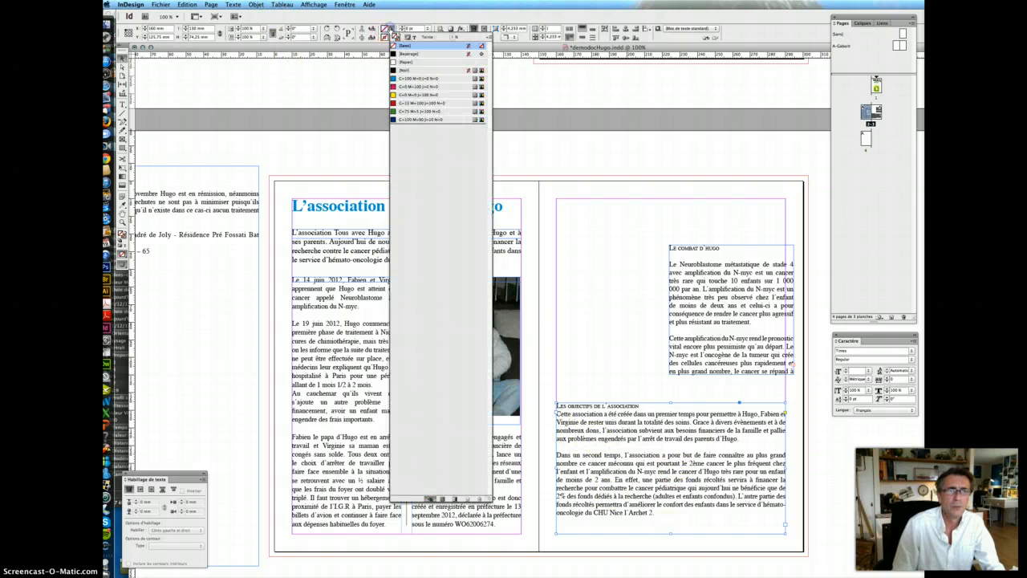
left_click(414, 78)
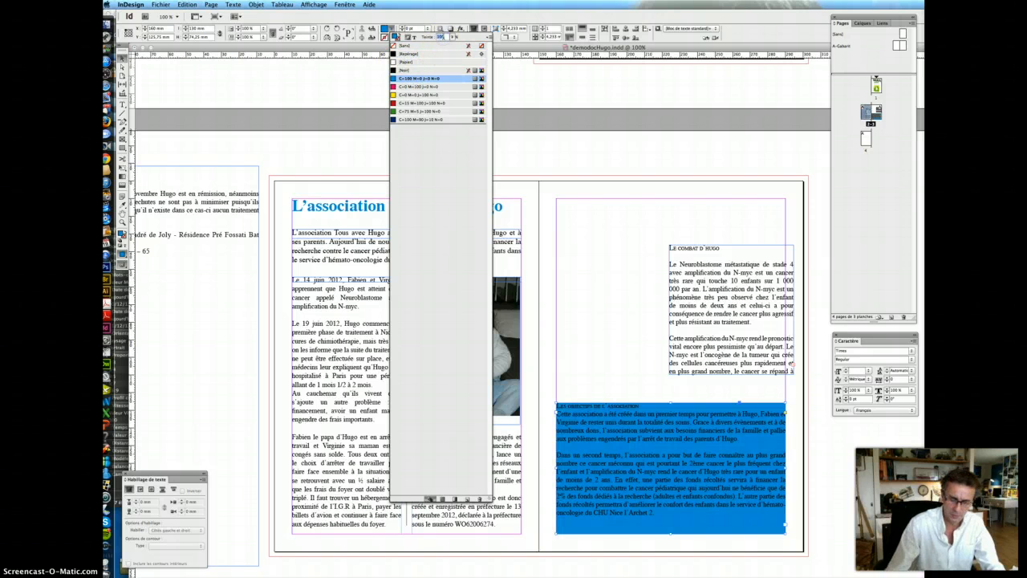
key("Return")
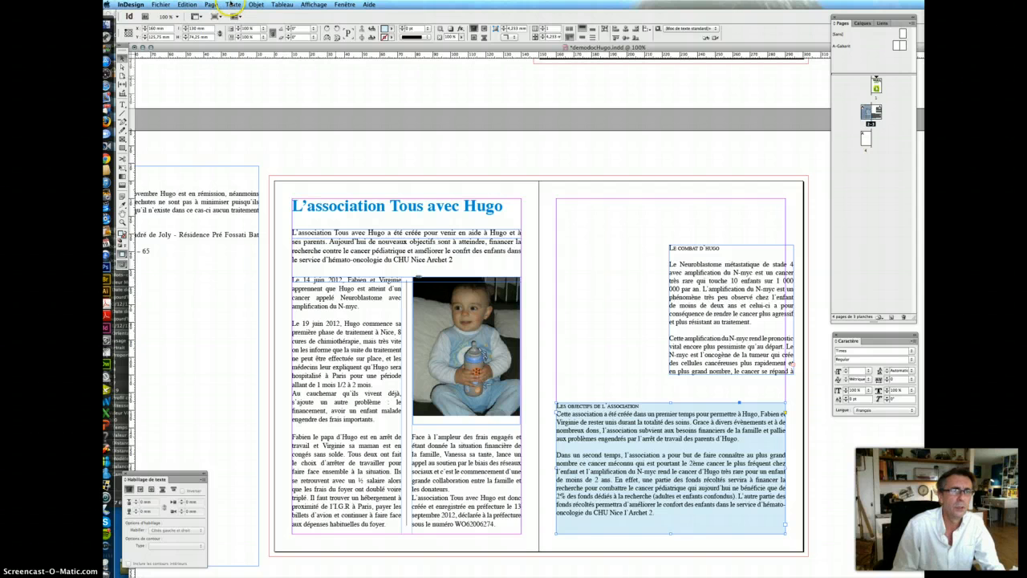
left_click(256, 5)
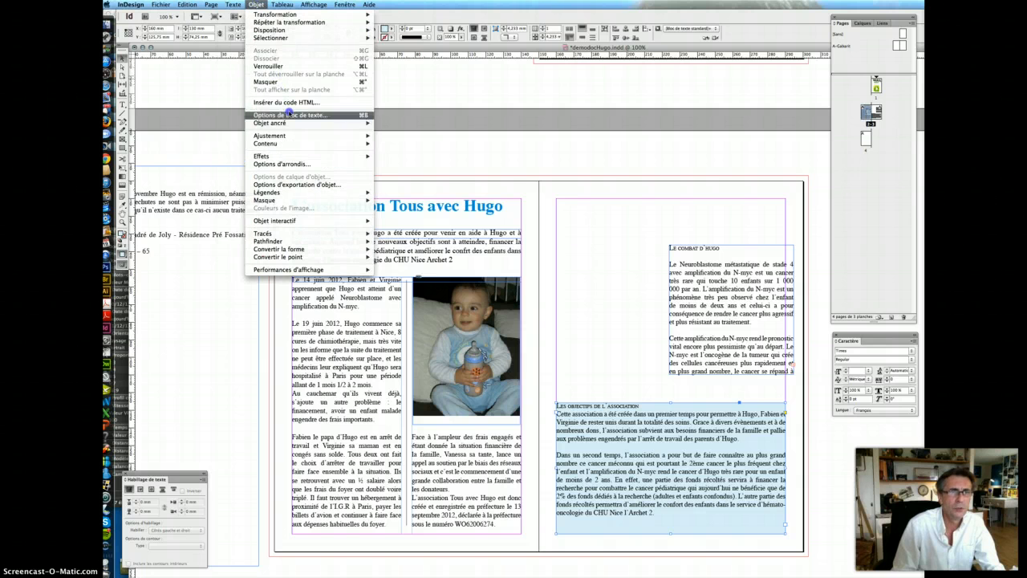
- Set the objectives box's top, bottom, left and right text frame insets to 2 mm
left_click(288, 115)
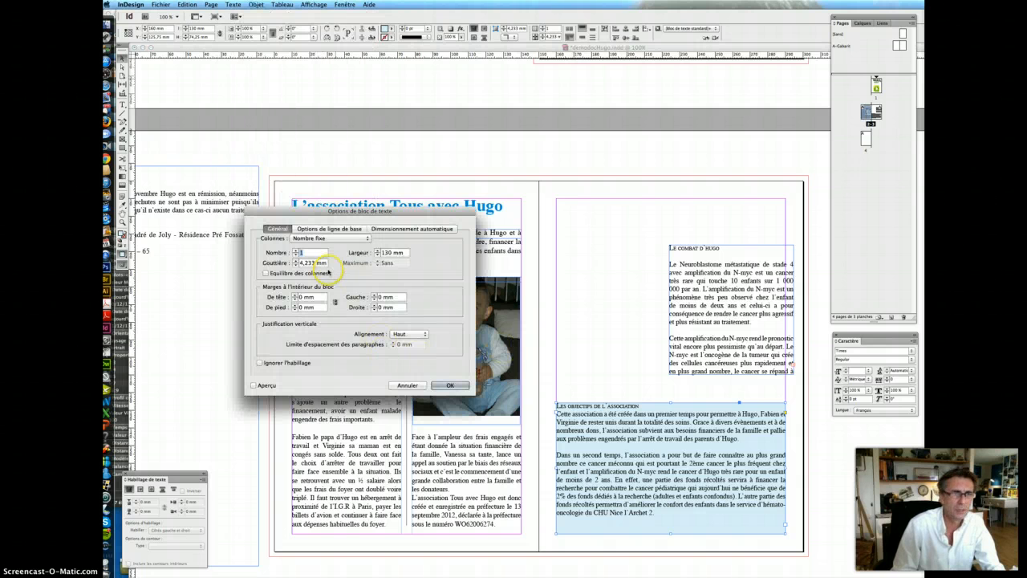
left_click(313, 297)
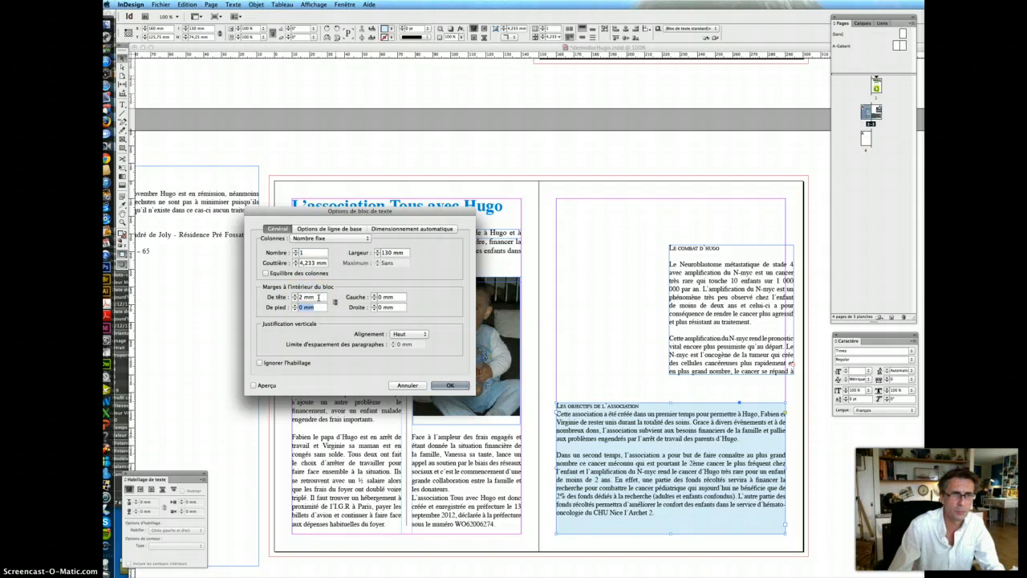
key("Tab")
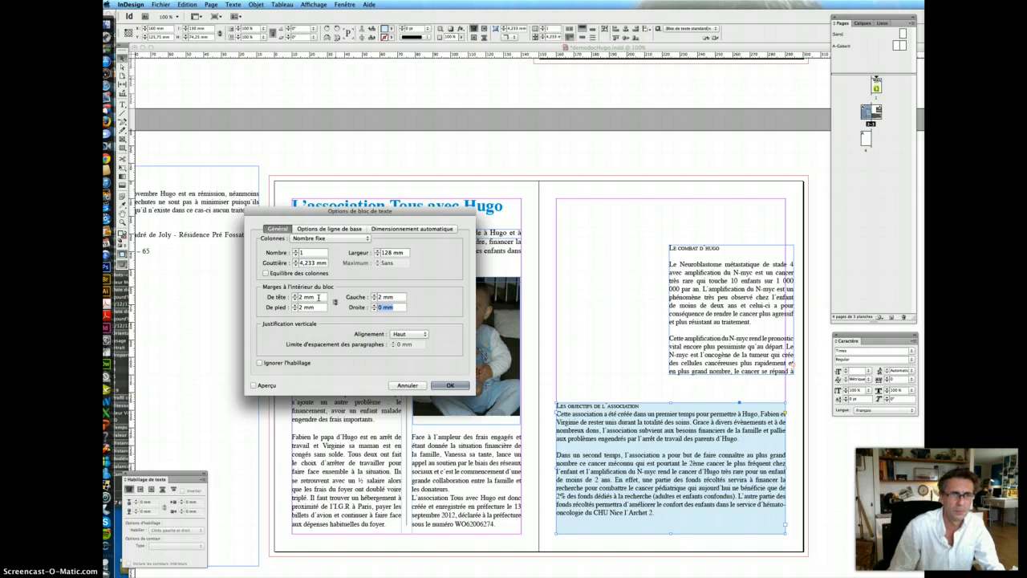
left_click(395, 307)
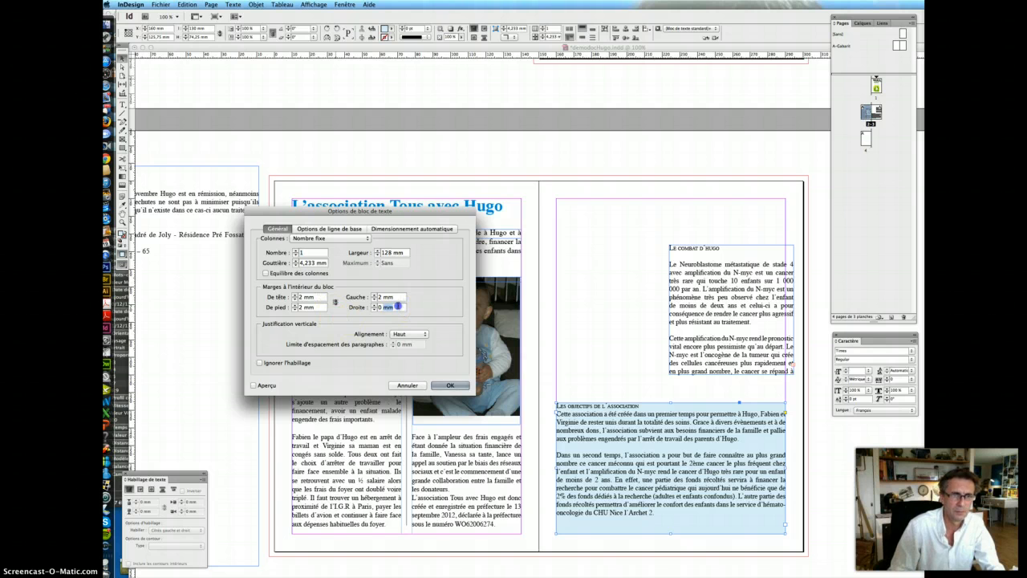
type("2")
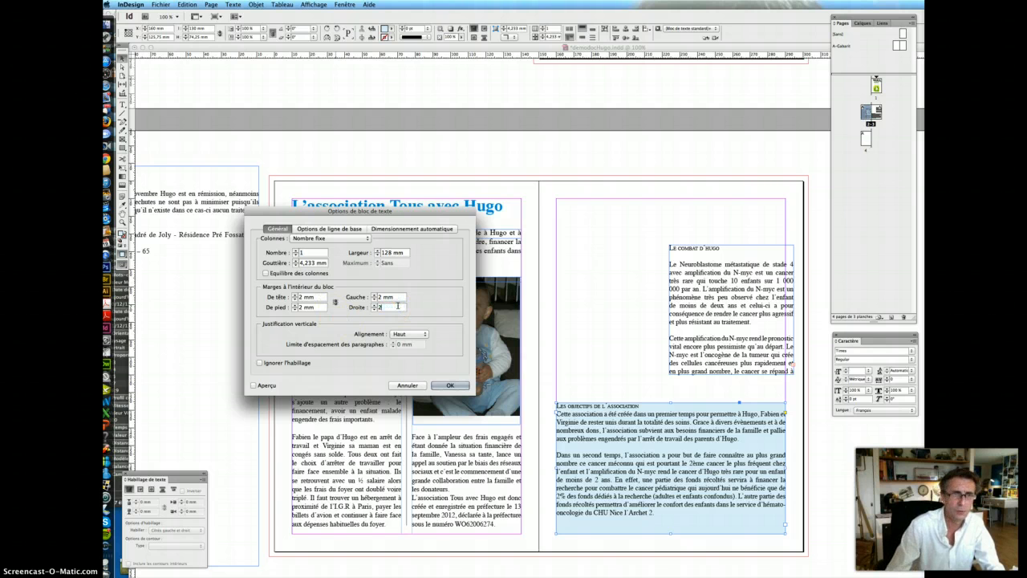
key("Return")
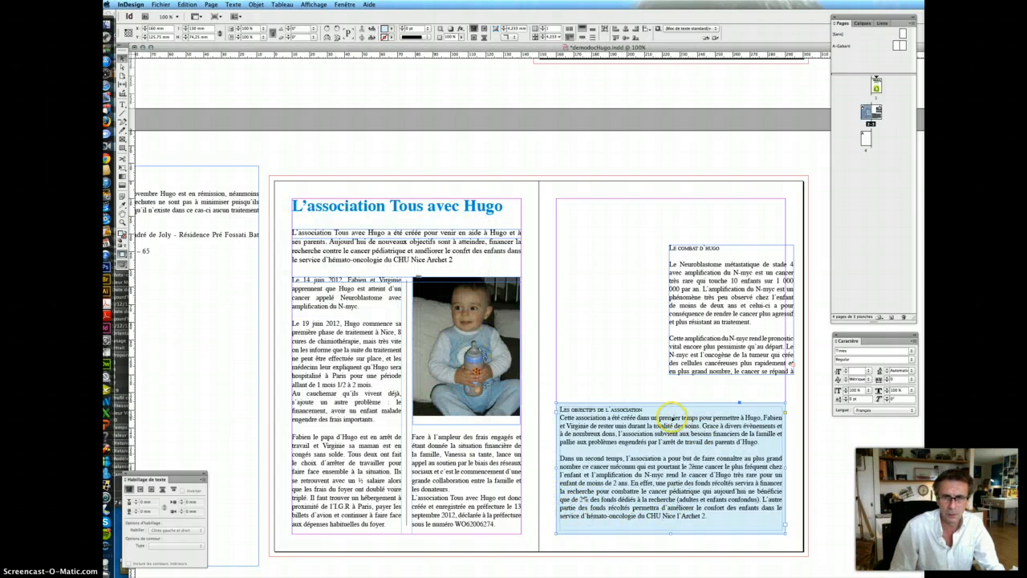
- Format 'Les objectifs de l'association' as 18 pt Bold with small caps removed
left_click(122, 104)
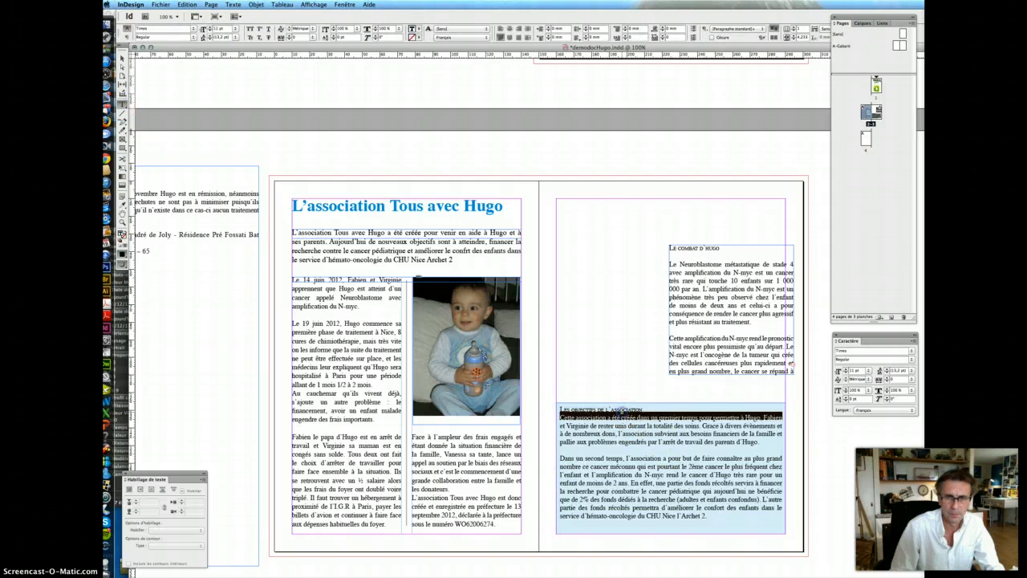
triple_click(622, 409)
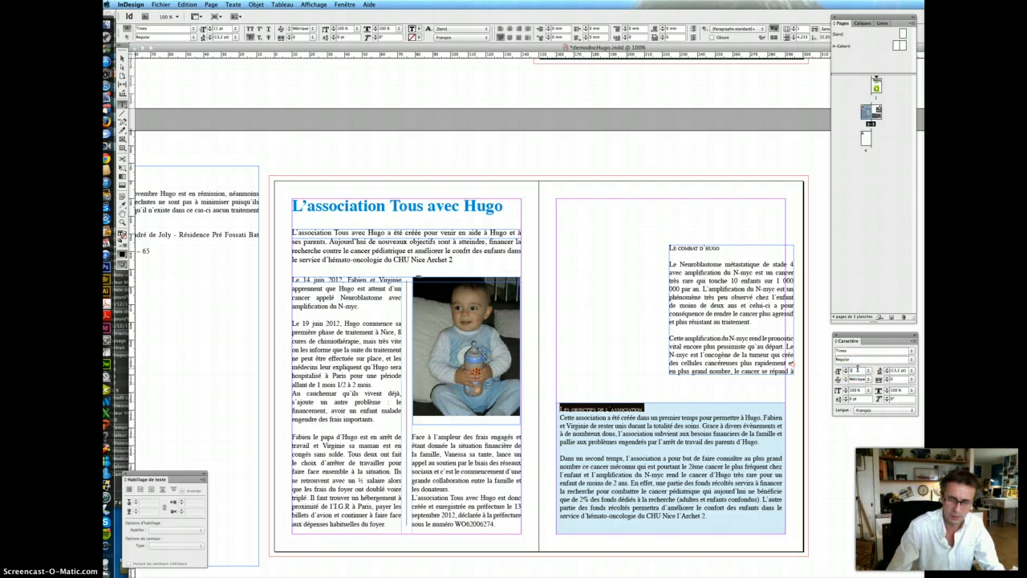
key("Return")
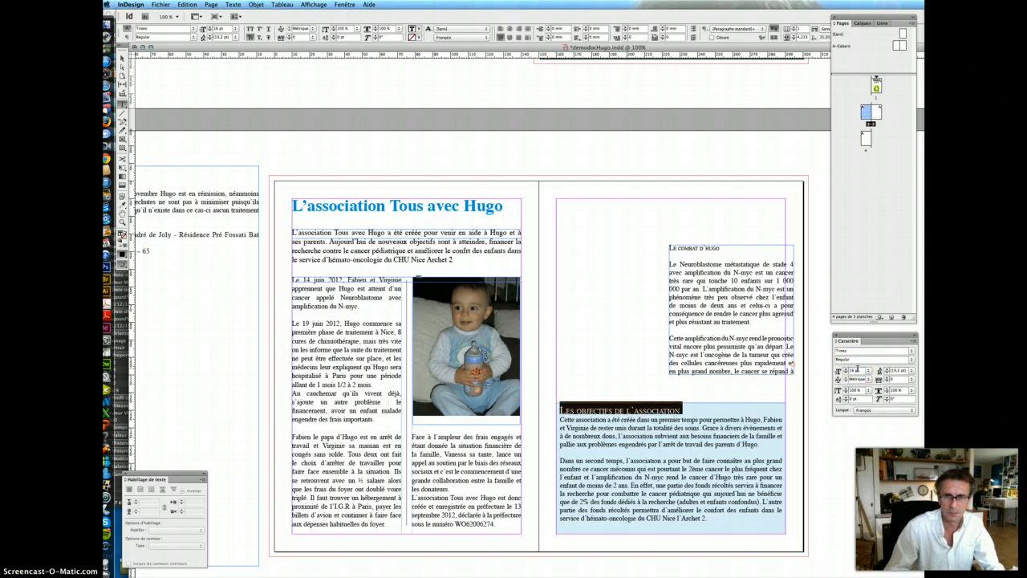
left_click(911, 359)
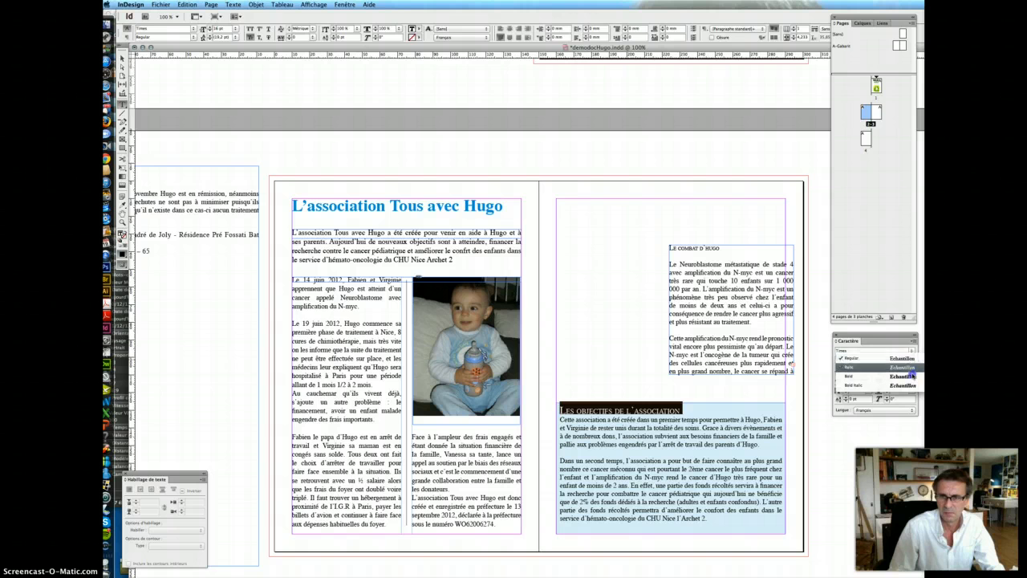
left_click(912, 375)
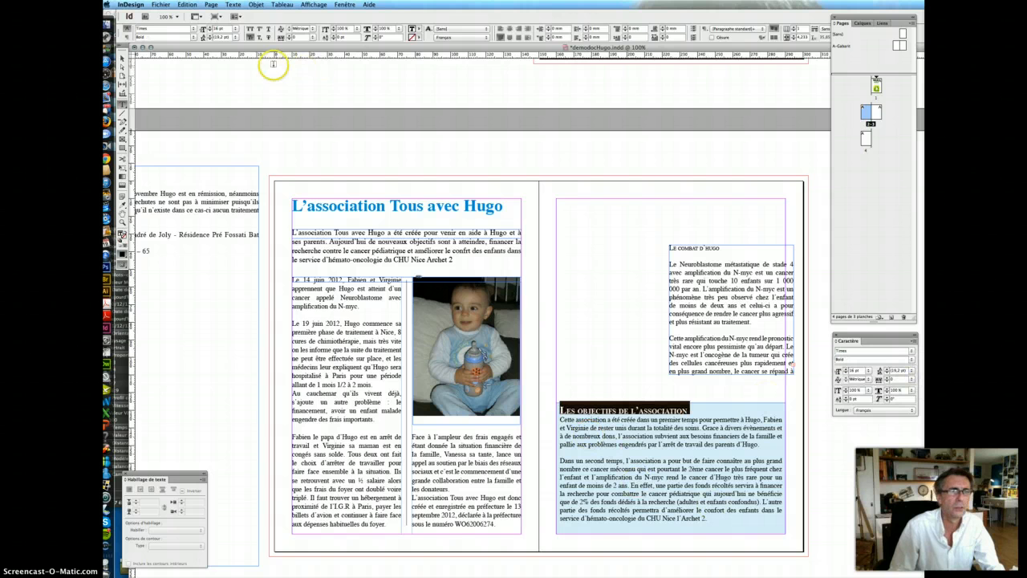
left_click(250, 35)
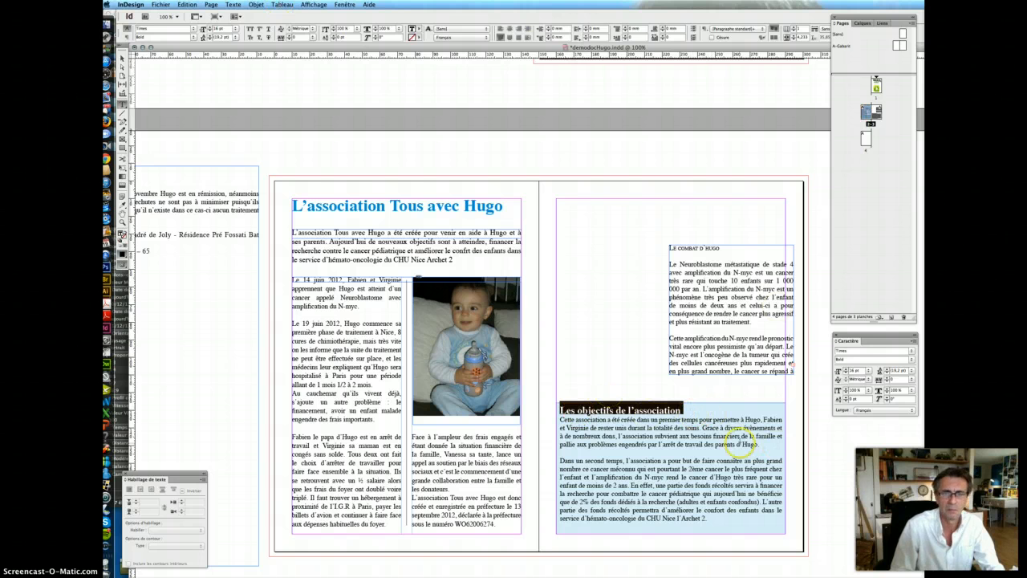
left_click(855, 370)
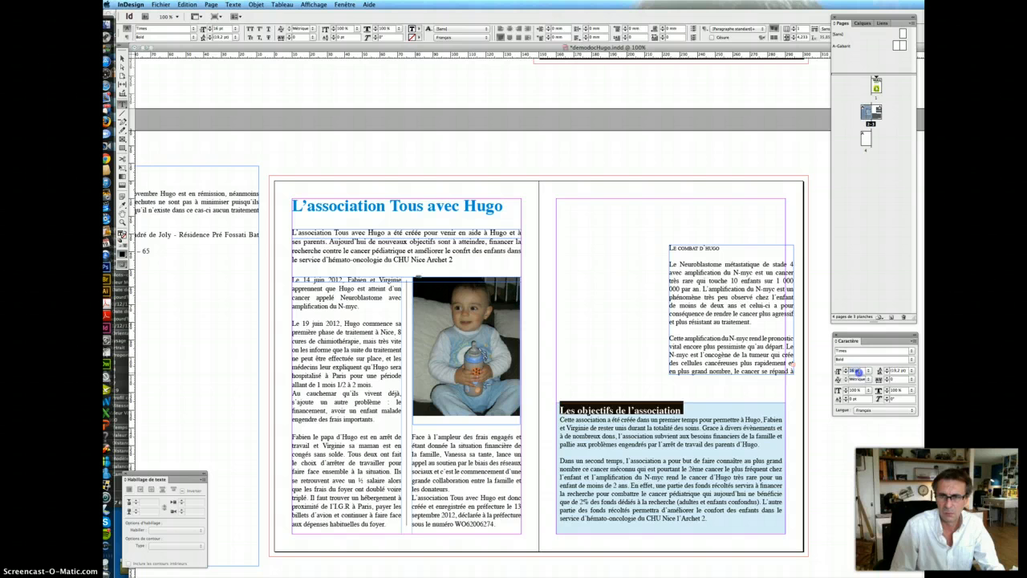
type("18")
key("Return")
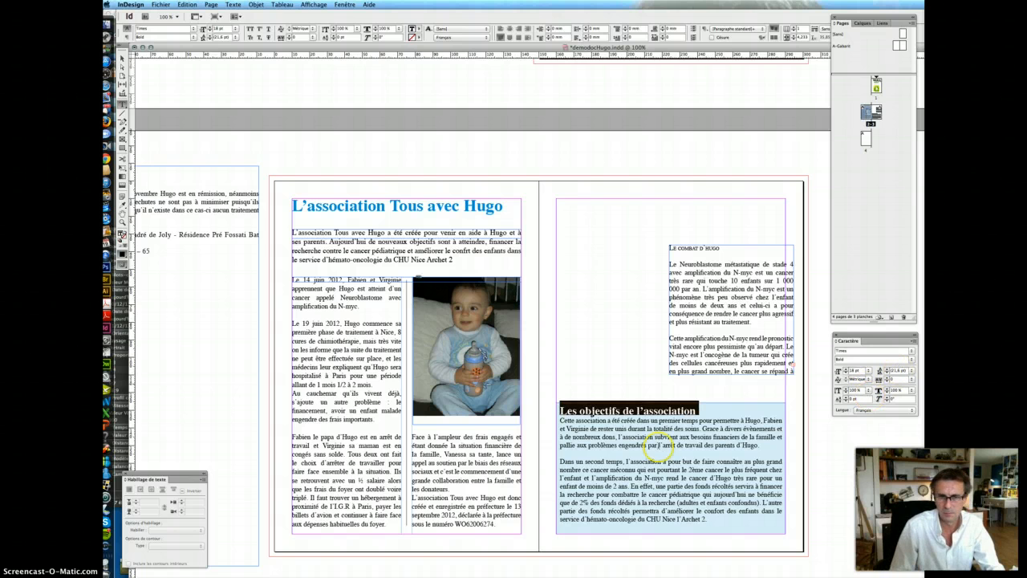
left_click(649, 446)
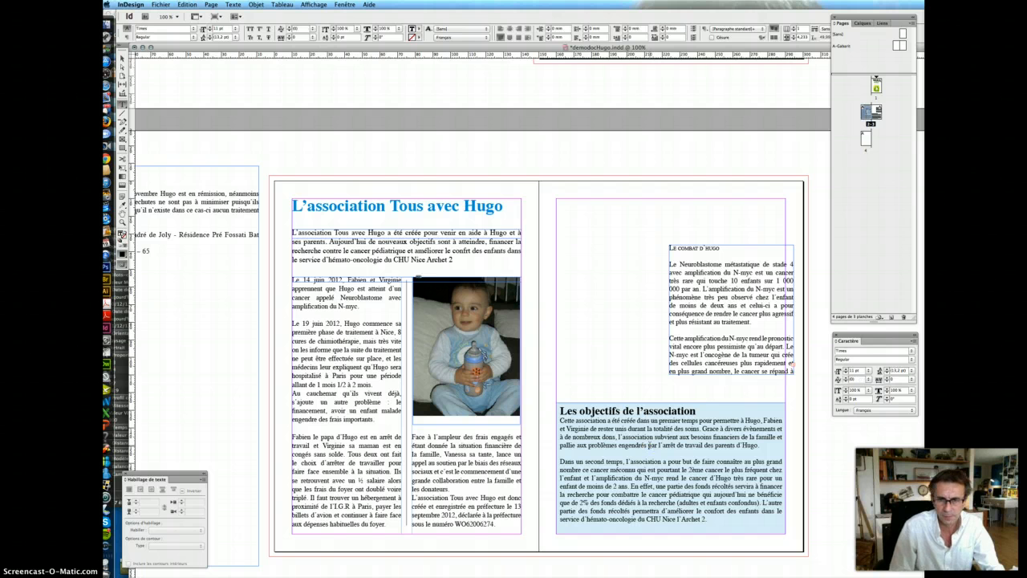
left_click(122, 59)
left_click(713, 523)
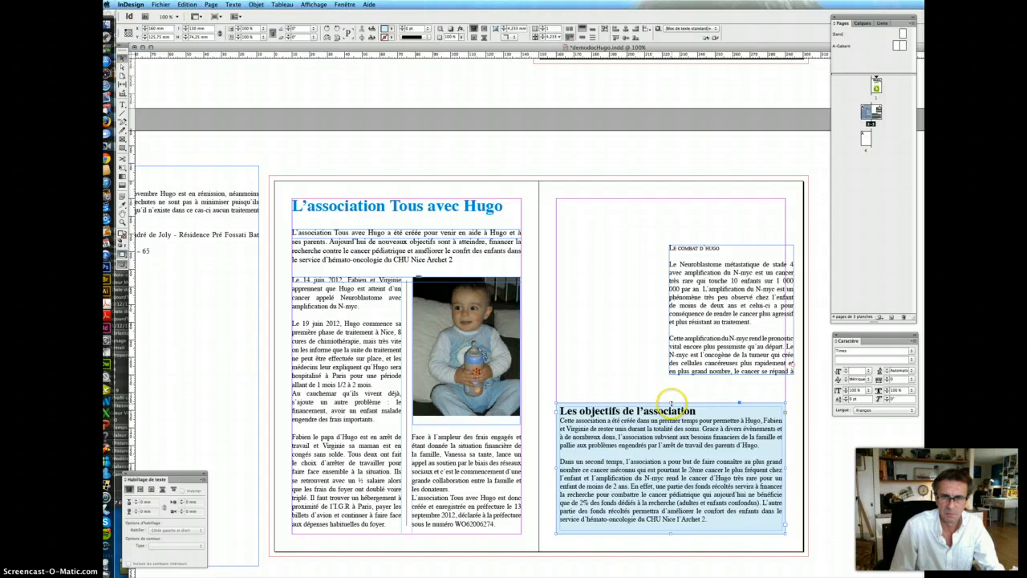
- Nudge the objectives box down, then move and widen the 'Le combat d'Hugo' frame at the page's top-left
left_click_drag(670, 401, 671, 406)
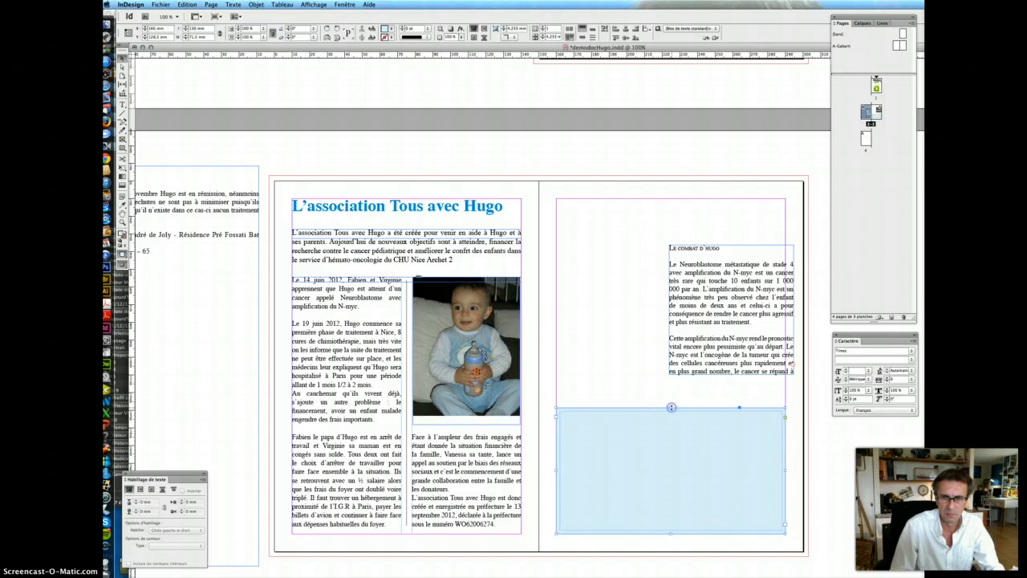
left_click(823, 476)
left_click_drag(718, 330, 607, 283)
left_click_drag(681, 329, 784, 400)
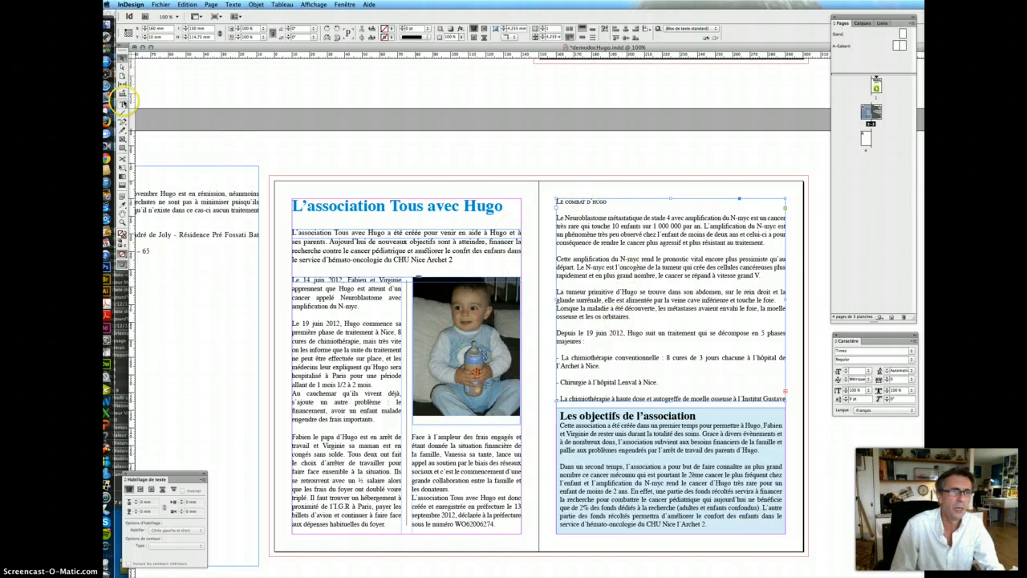
- Remove the small-caps heading from the body text and draw a separate heading frame above the column
left_click(122, 104)
triple_click(592, 202)
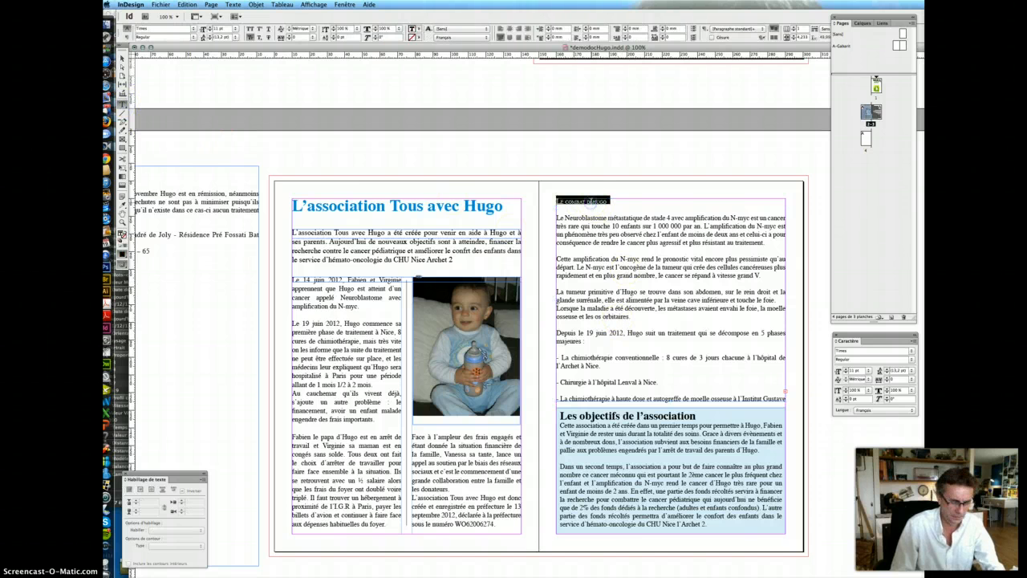
key("BackSpace")
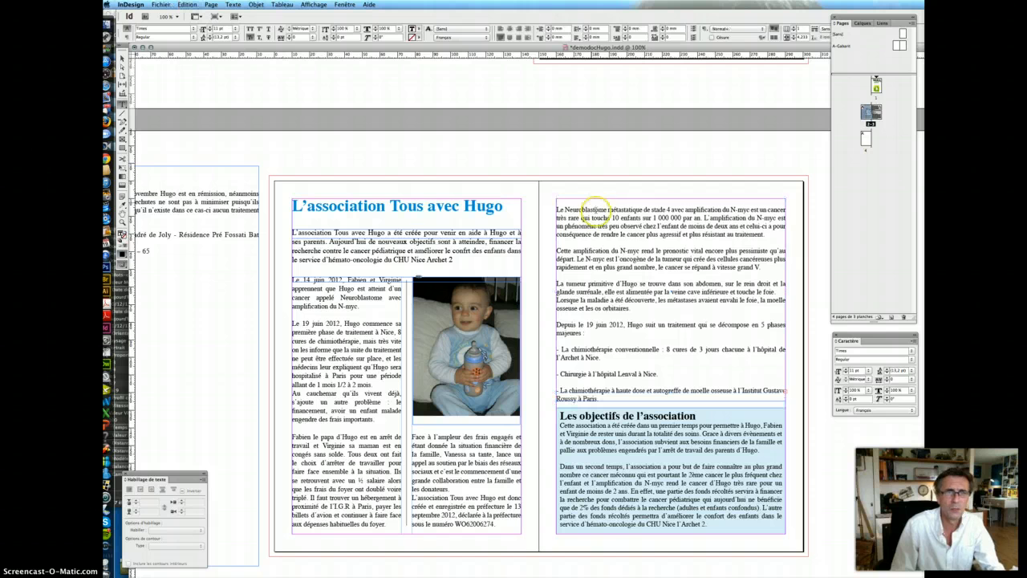
left_click(123, 58)
left_click(122, 104)
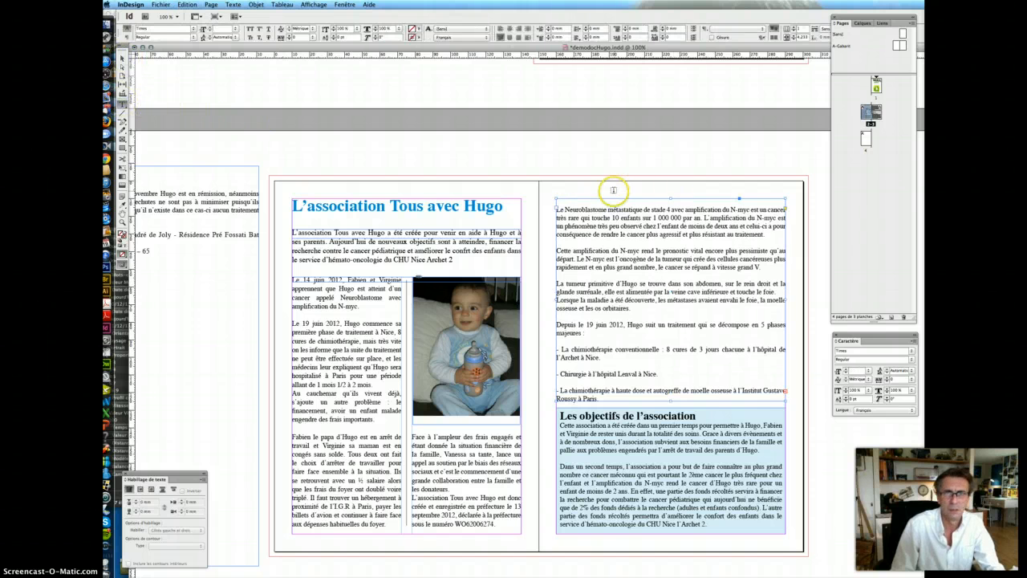
left_click_drag(581, 191, 676, 212)
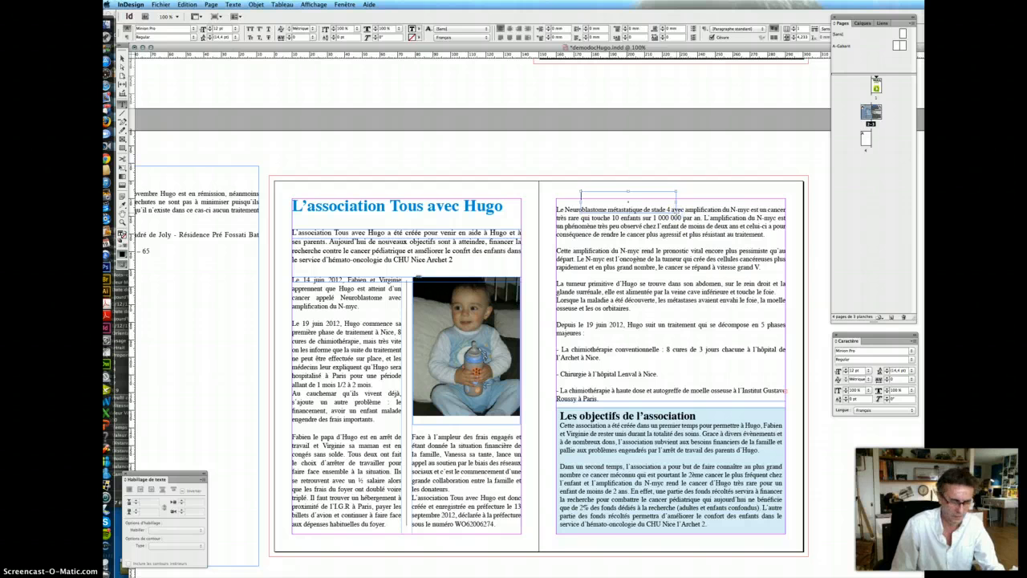
- Format the heading as 16 pt Bold without small caps
left_click(634, 194)
triple_click(634, 194)
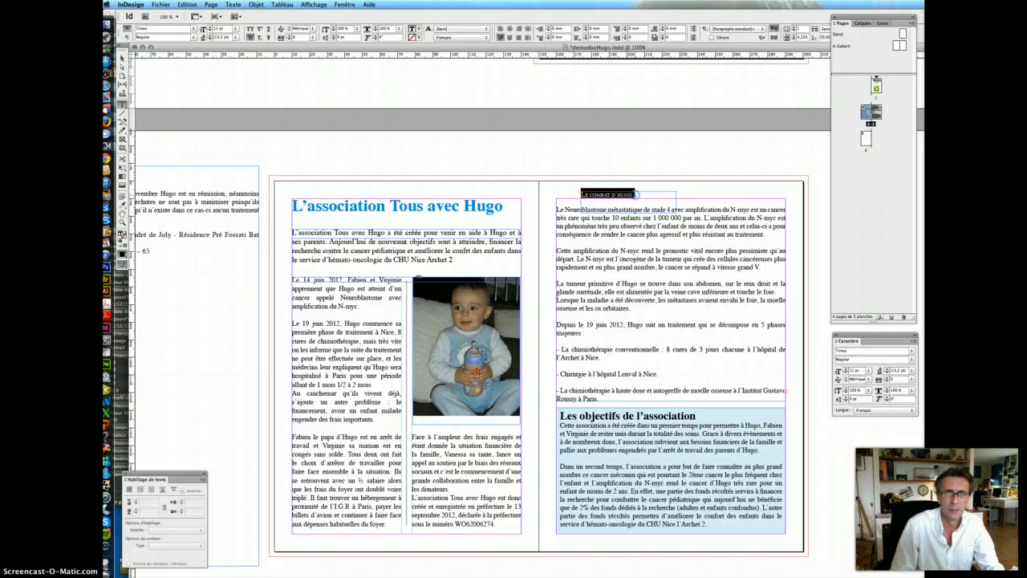
left_click(250, 38)
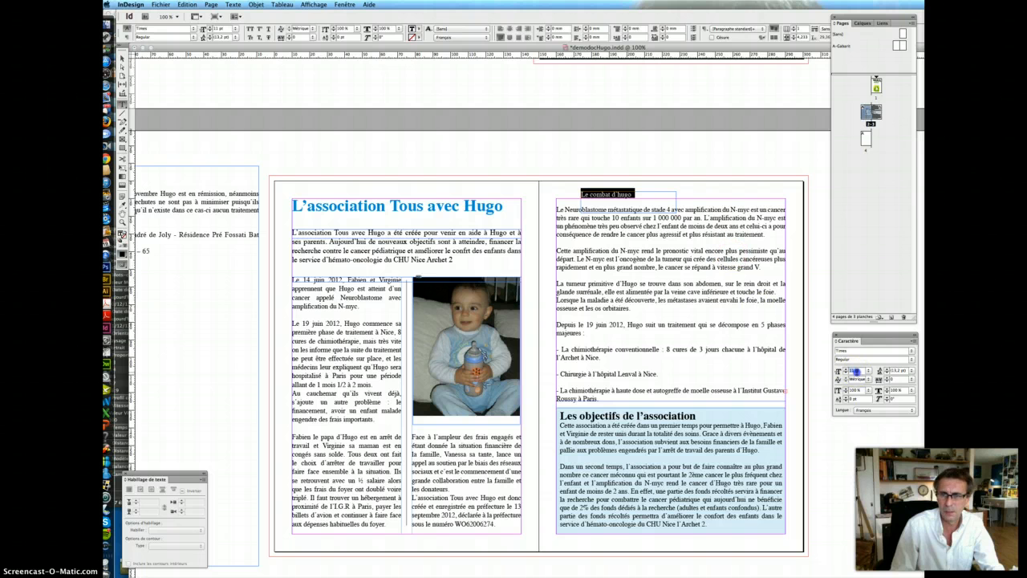
left_click(857, 371)
type("16")
key("Return")
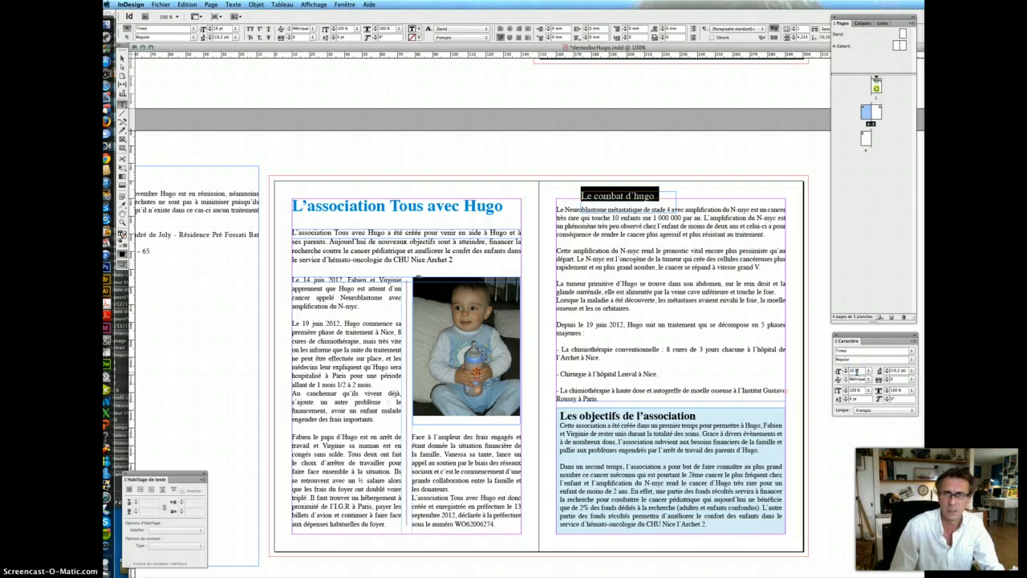
left_click(911, 359)
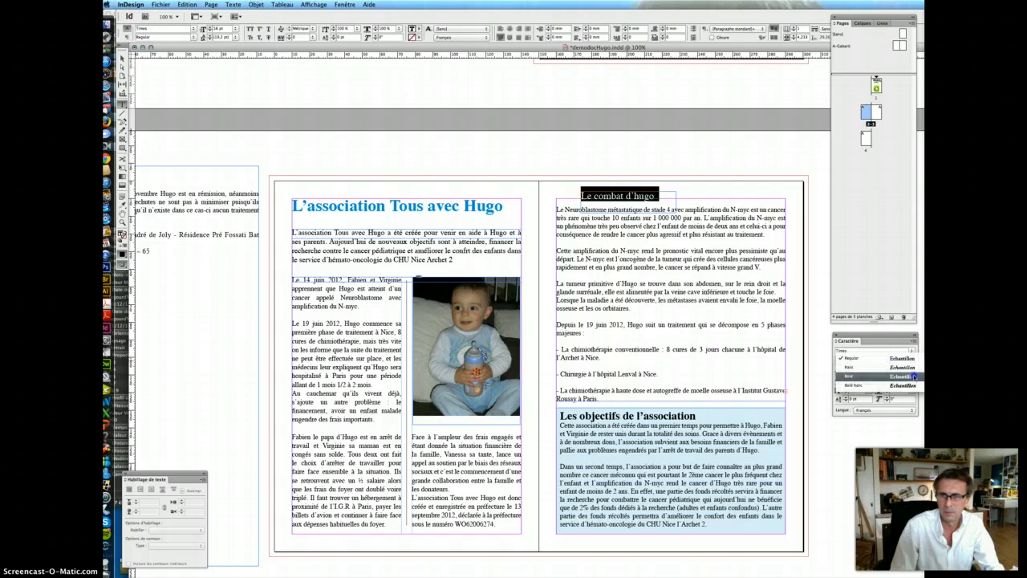
left_click(913, 377)
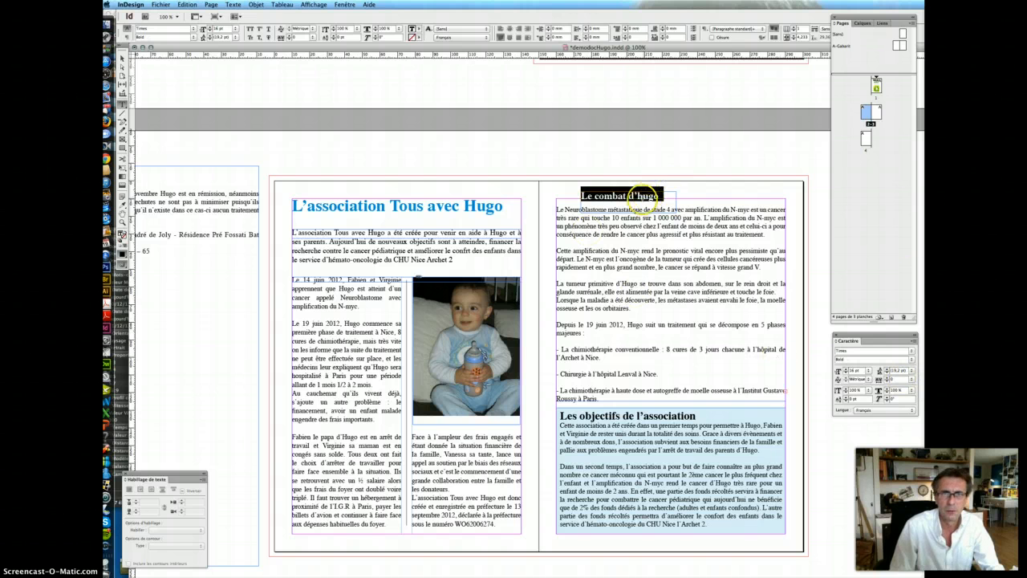
- Capitalise the H in 'Hugo' in the heading
left_click(642, 195)
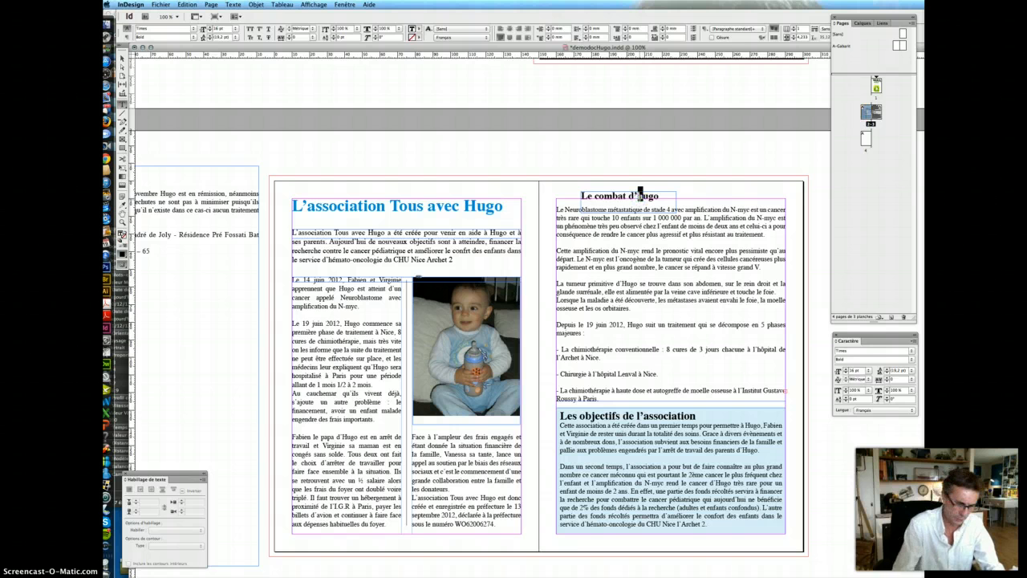
key("BackSpace")
type("H")
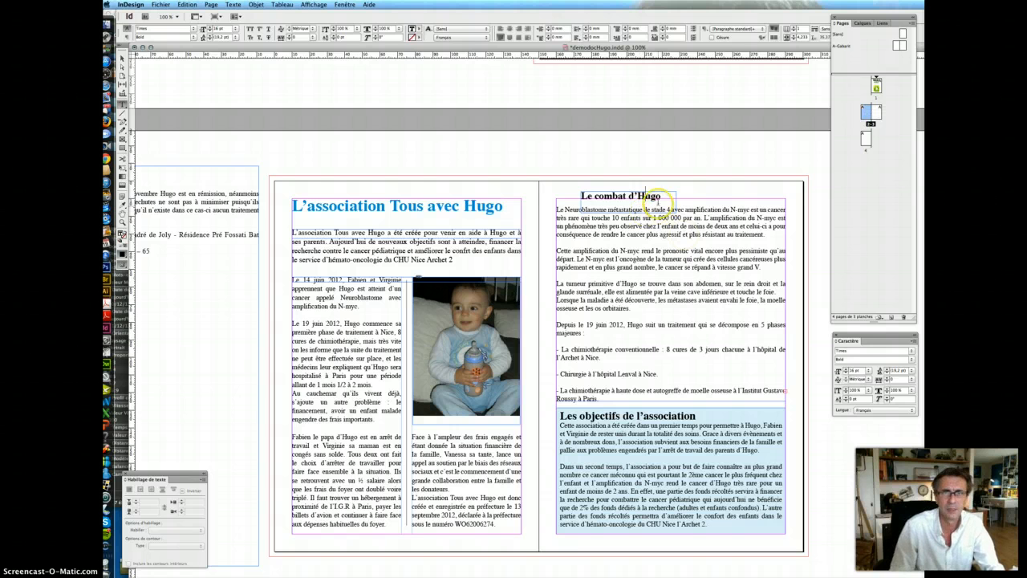
left_click(123, 57)
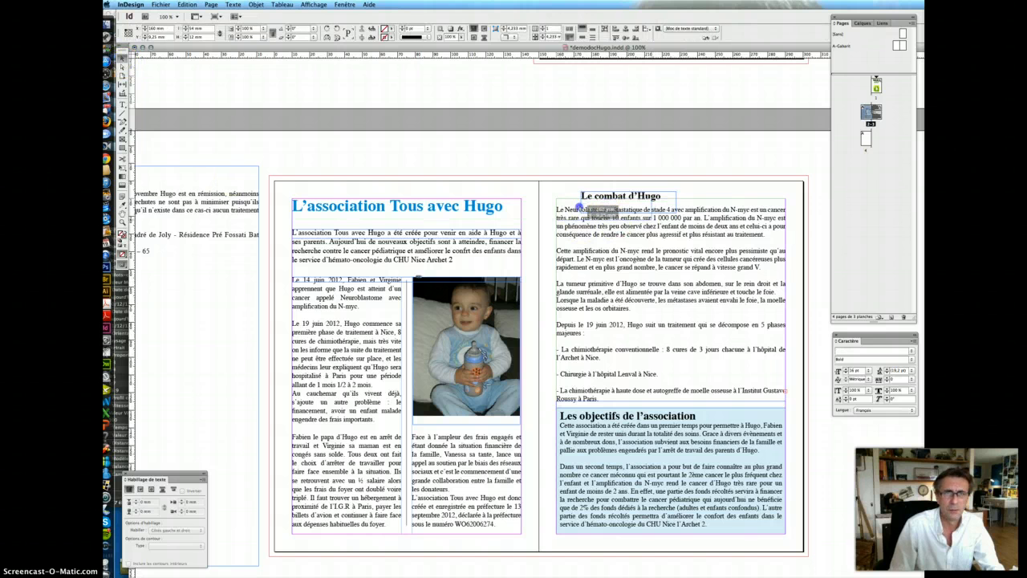
- Align the heading frame, lower the body text below it and split it into two columns
left_click_drag(583, 206, 559, 214)
left_click(672, 248)
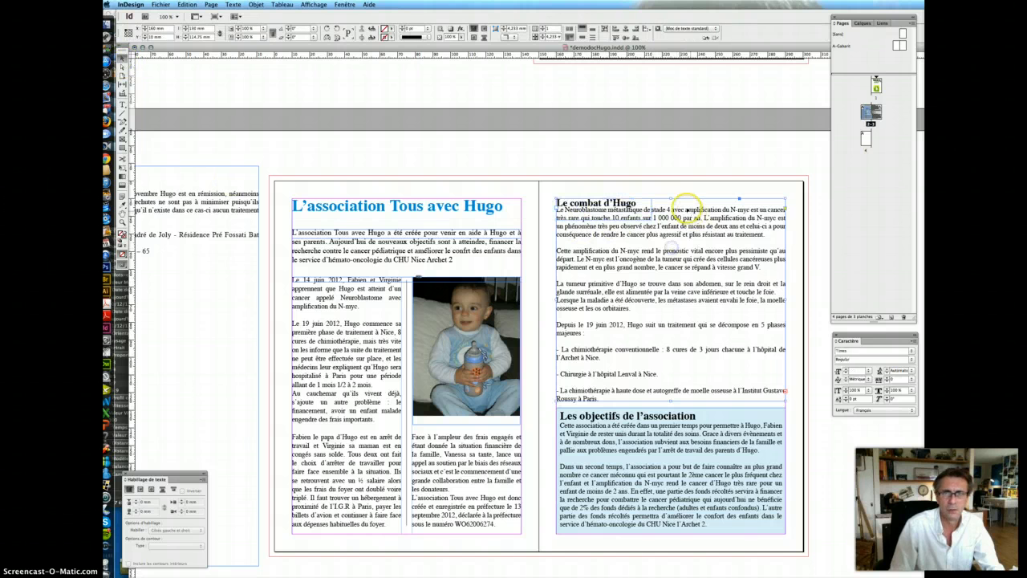
left_click_drag(670, 199, 670, 218)
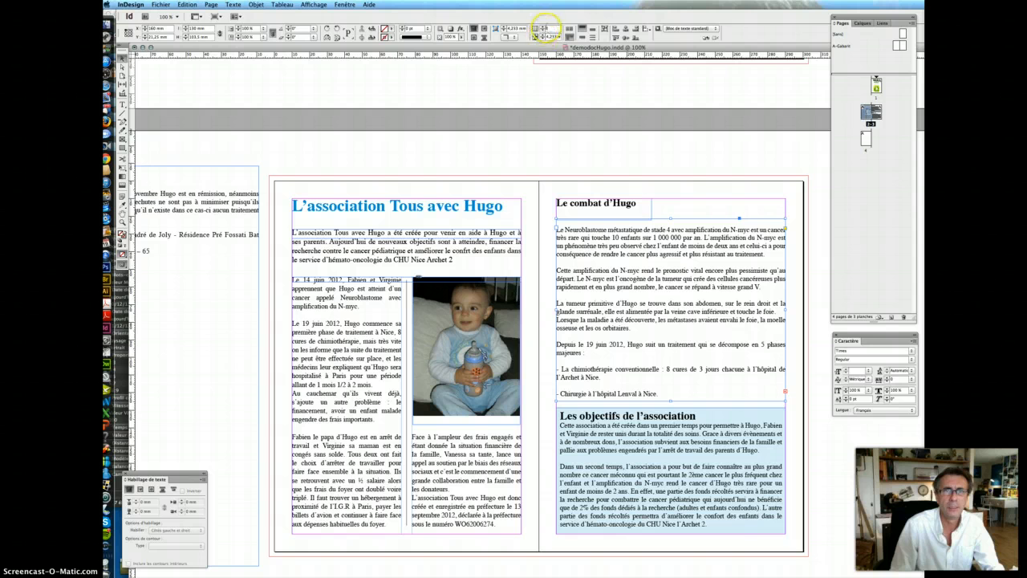
key("Return")
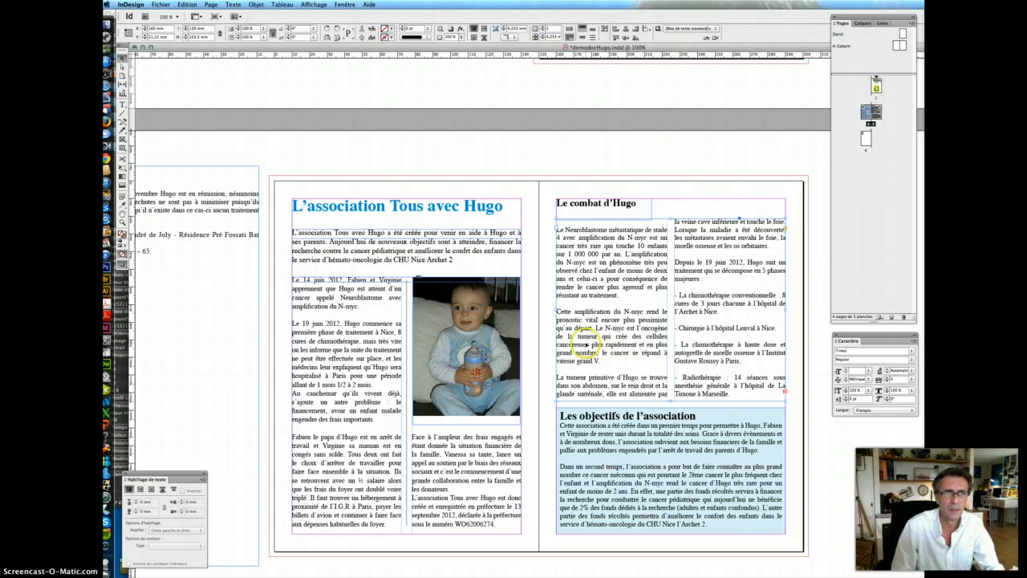
- Delete the blank line under 'majeures :'
left_click(122, 105)
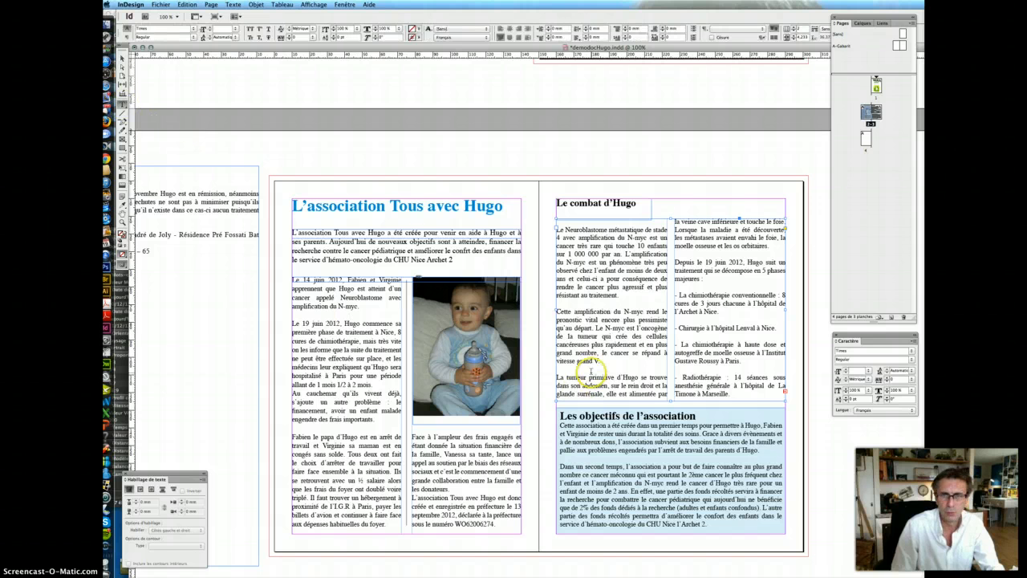
left_click(708, 287)
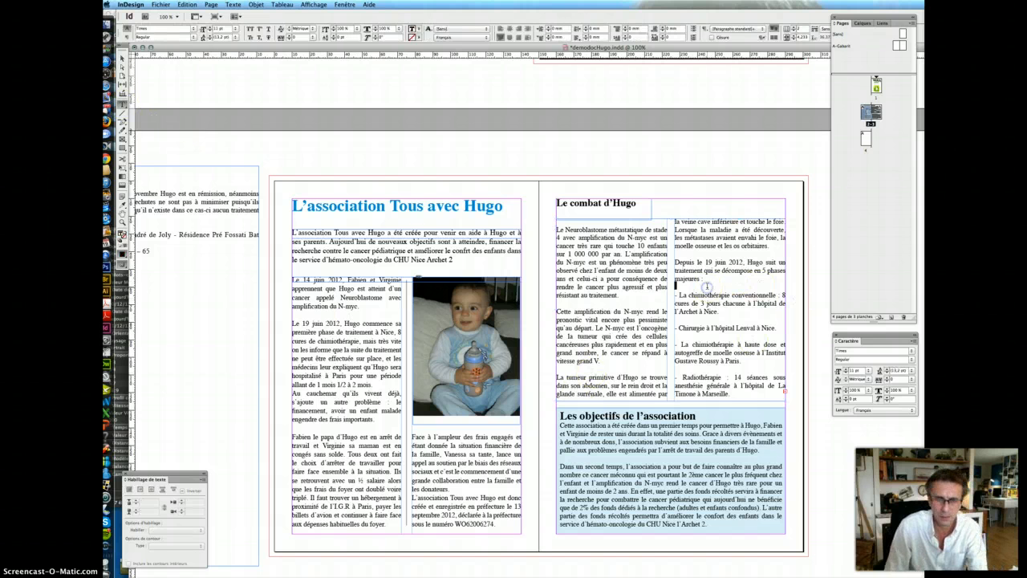
key("BackSpace")
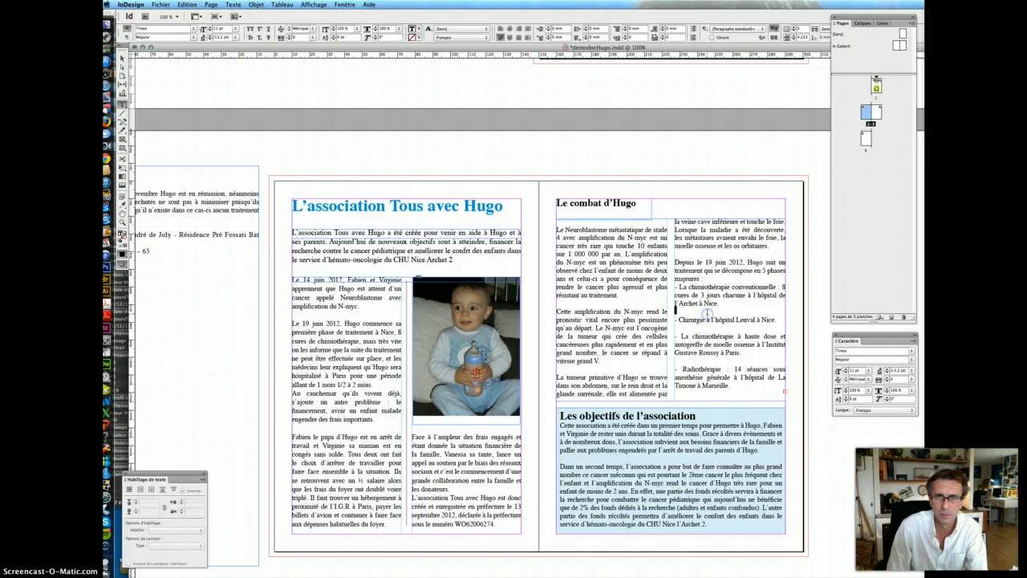
- Delete the blank lines above Chirurgie, under 'Lenval à Nice.' and above Radiothérapie
key("BackSpace")
key("BackSpace")
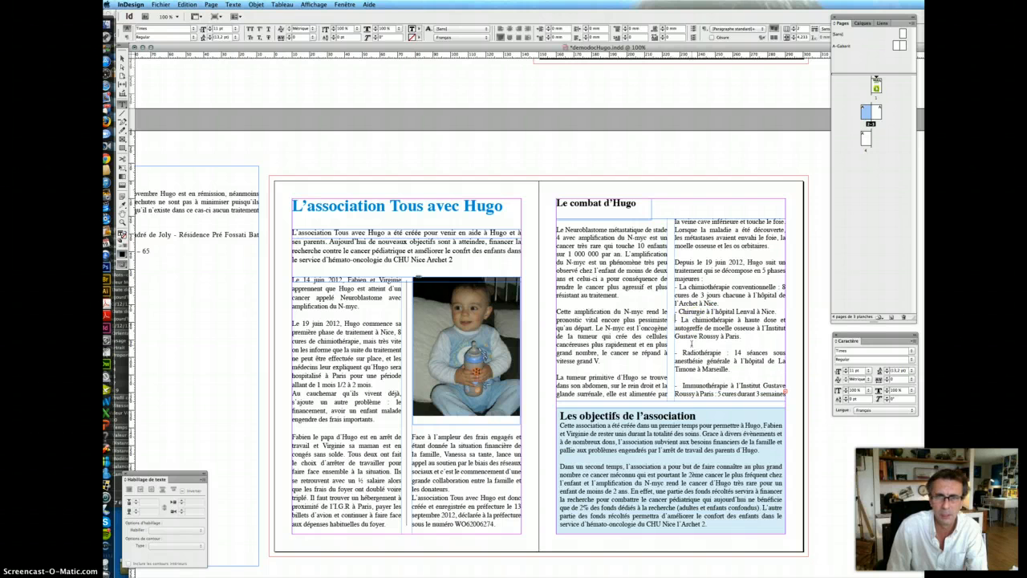
left_click(688, 345)
key("BackSpace")
double_click(688, 371)
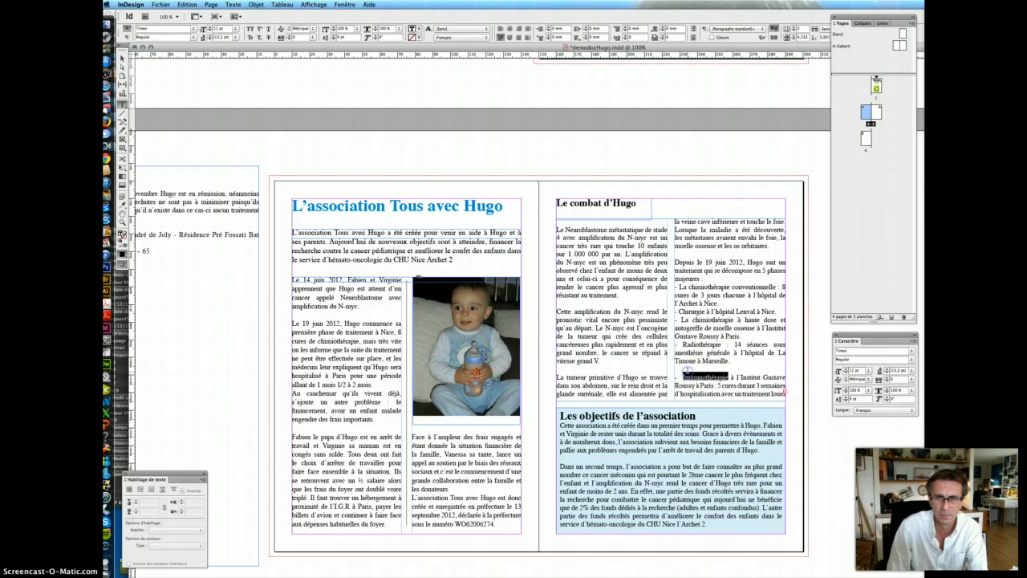
left_click(689, 369)
key("BackSpace")
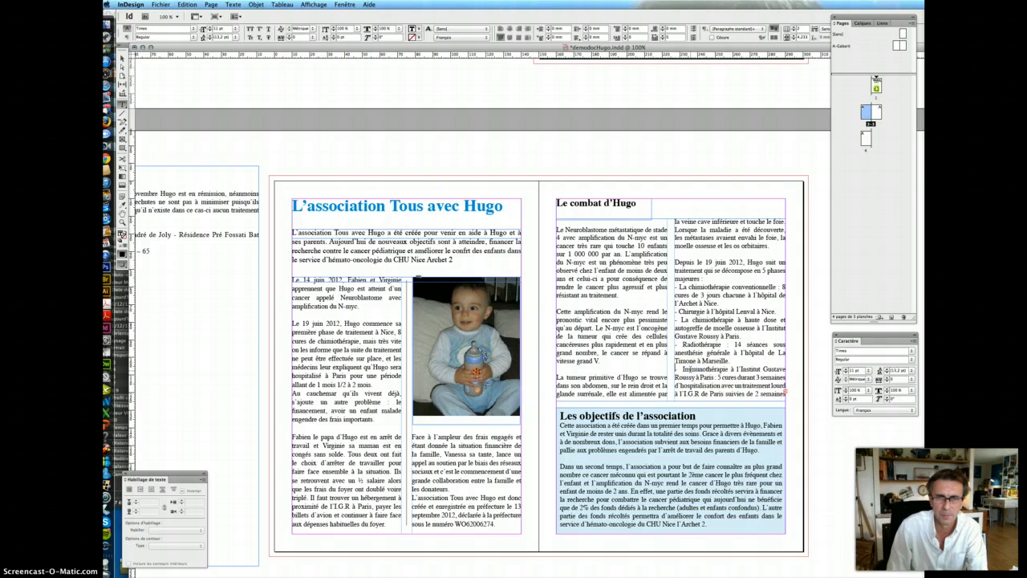
- Remove the blank lines before 'Cette amplification' and 'La tumeur primitive'
left_click(570, 303)
key("BackSpace")
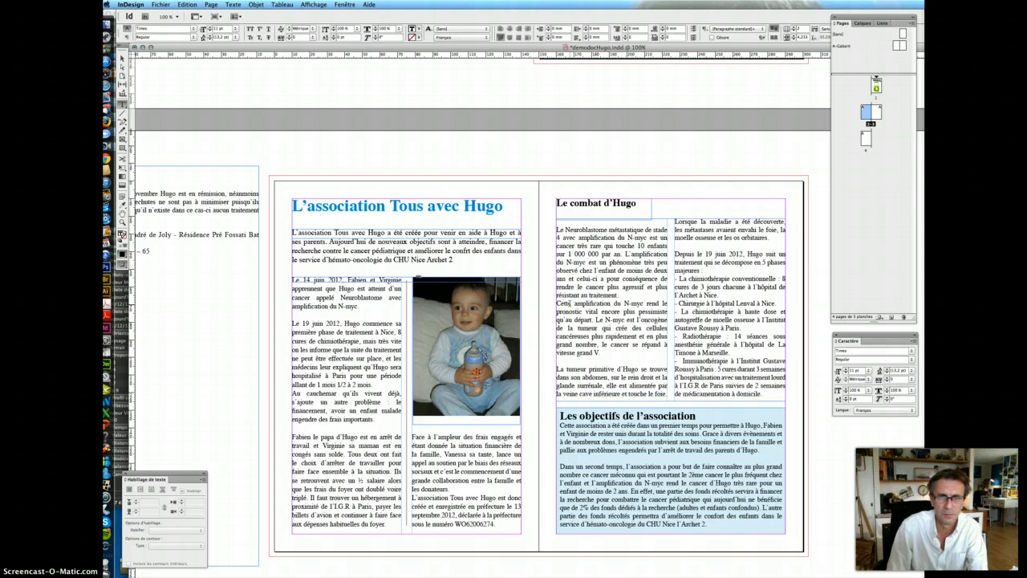
left_click(574, 363)
key("BackSpace")
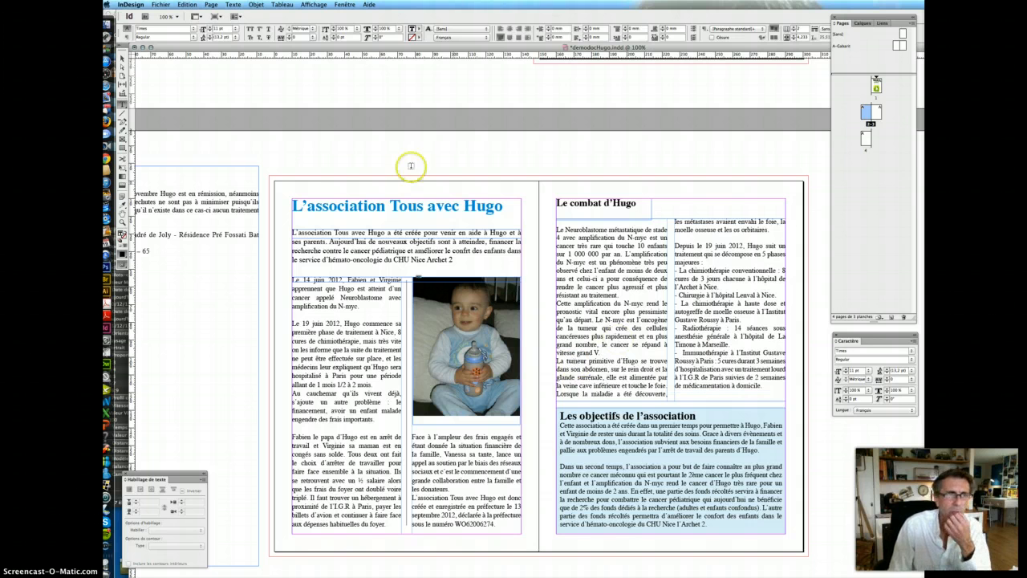
left_click(122, 58)
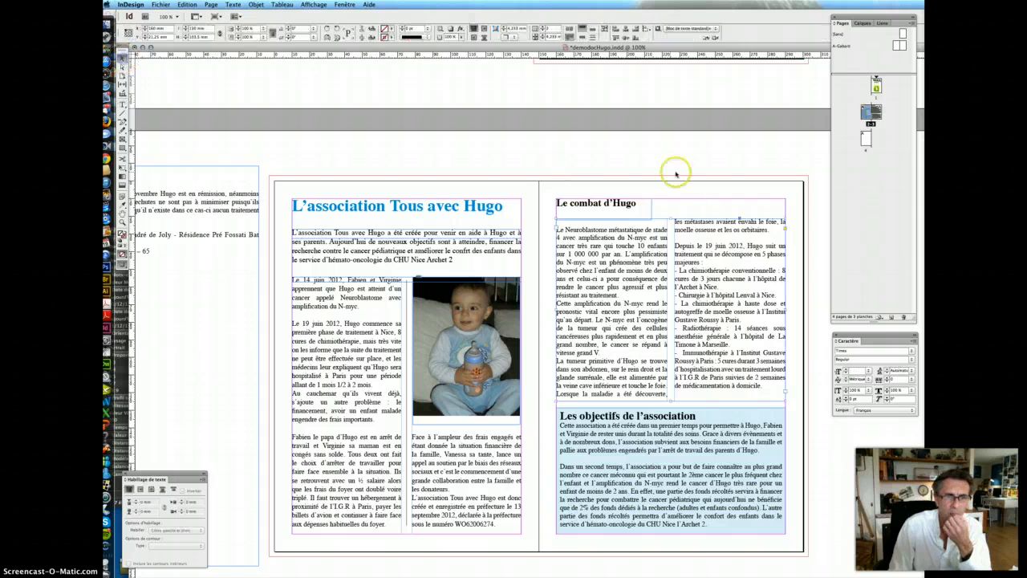
left_click(669, 220)
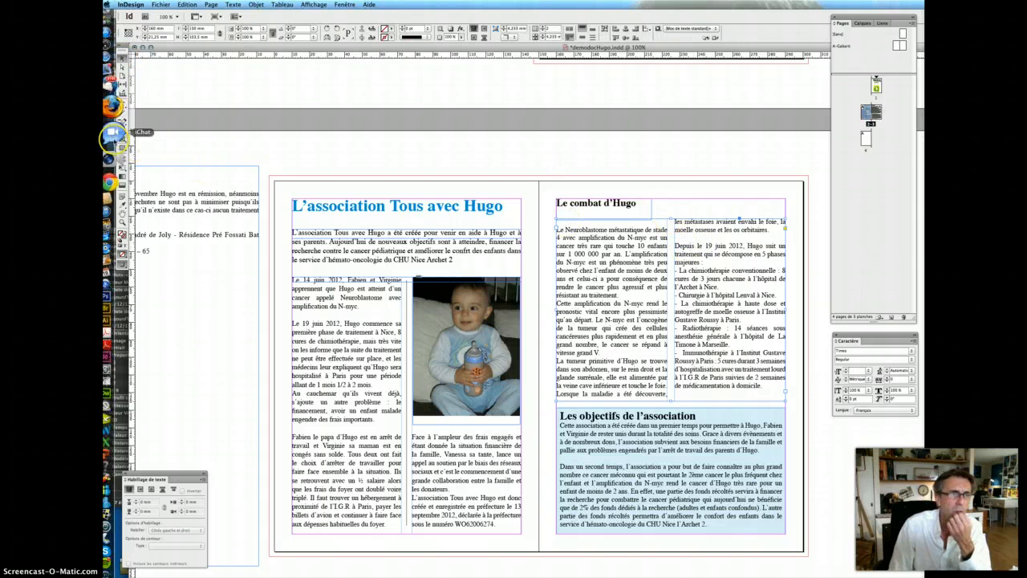
left_click(123, 138)
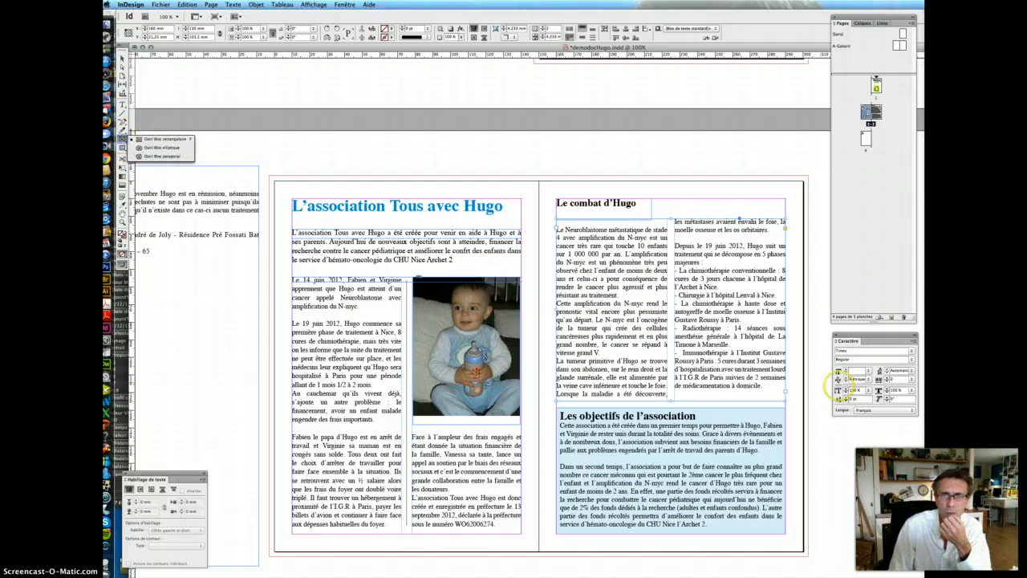
- Place HugoLook.jpg in a new picture frame and move it onto the 'Le combat d'Hugo' text
left_click_drag(829, 481, 857, 463)
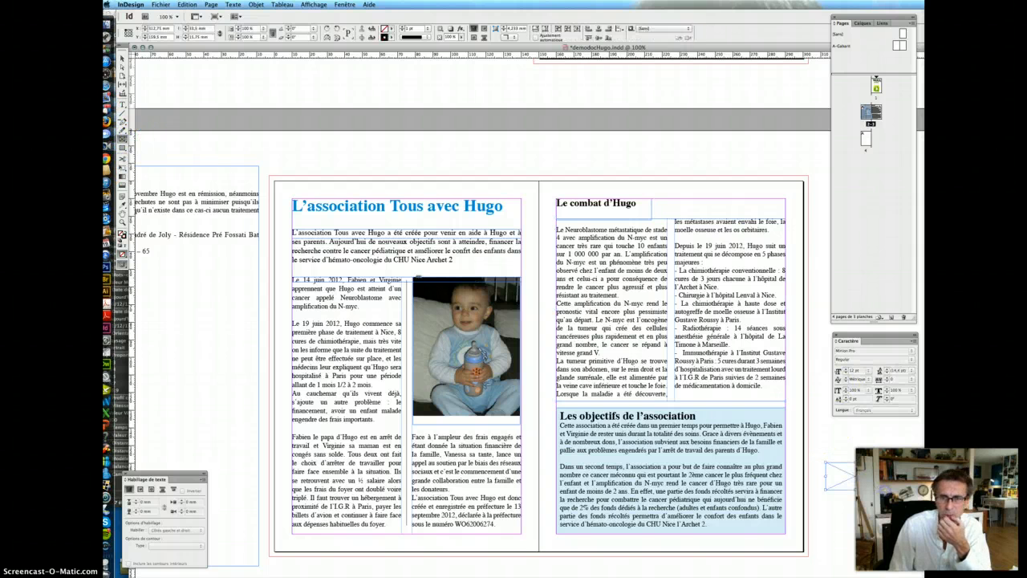
key("super+d")
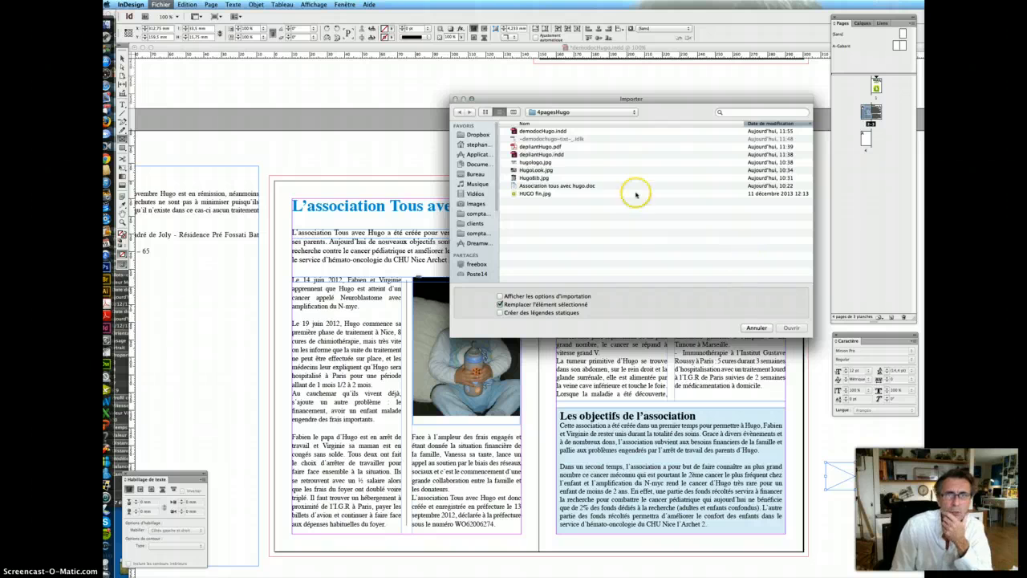
left_click(567, 170)
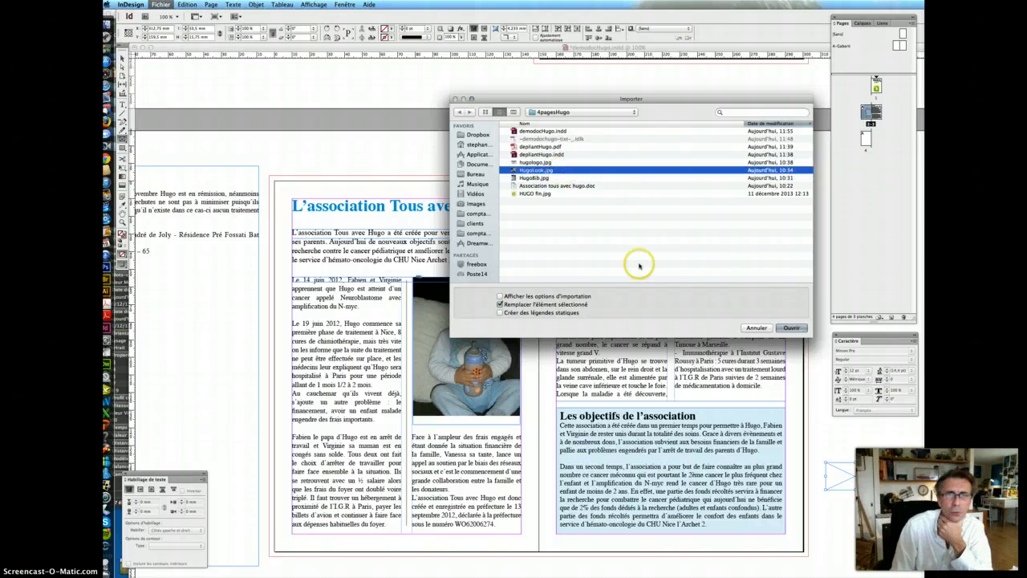
left_click(796, 329)
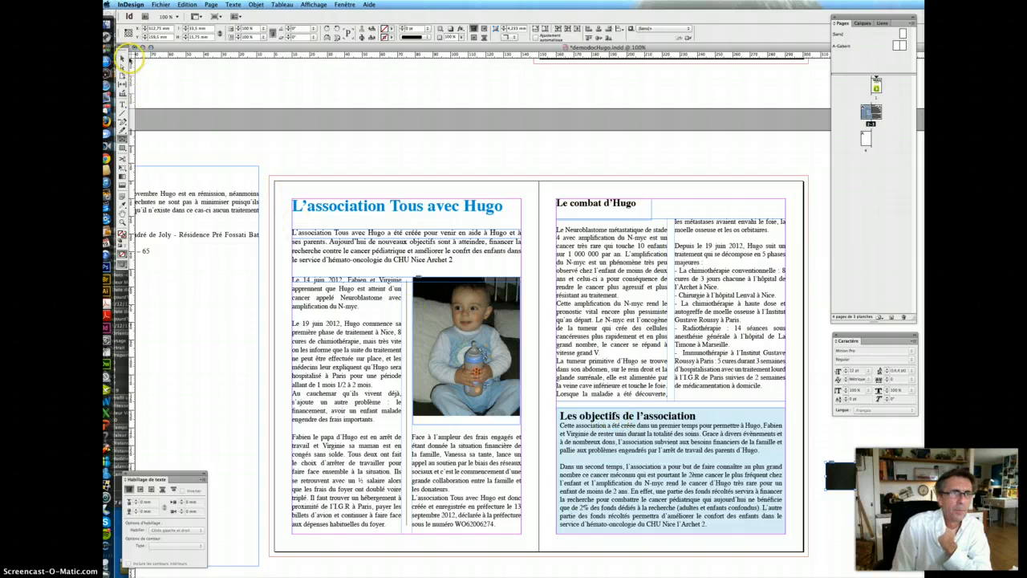
left_click(122, 59)
left_click(782, 517)
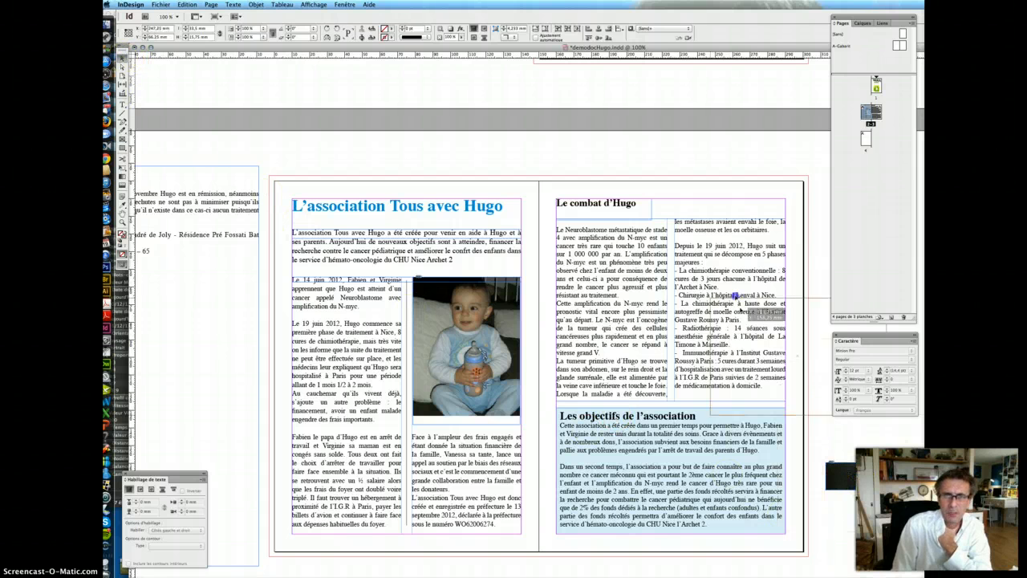
left_click(816, 472)
left_click_drag(816, 472, 785, 259)
- Fit the baby photo proportionally so his face fills it, and shrink its frame from the lower-left corner
left_click(745, 251)
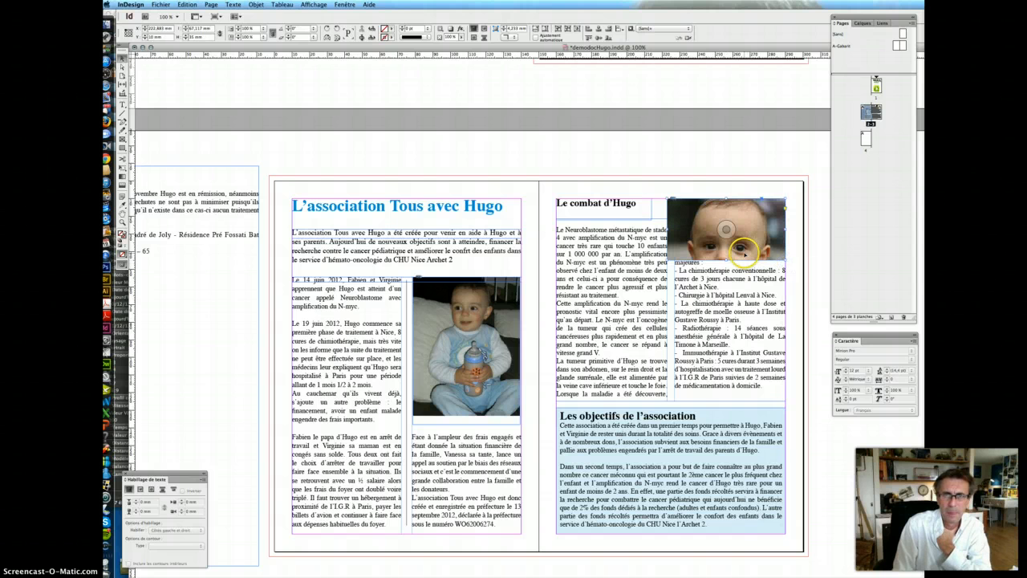
left_click(483, 28)
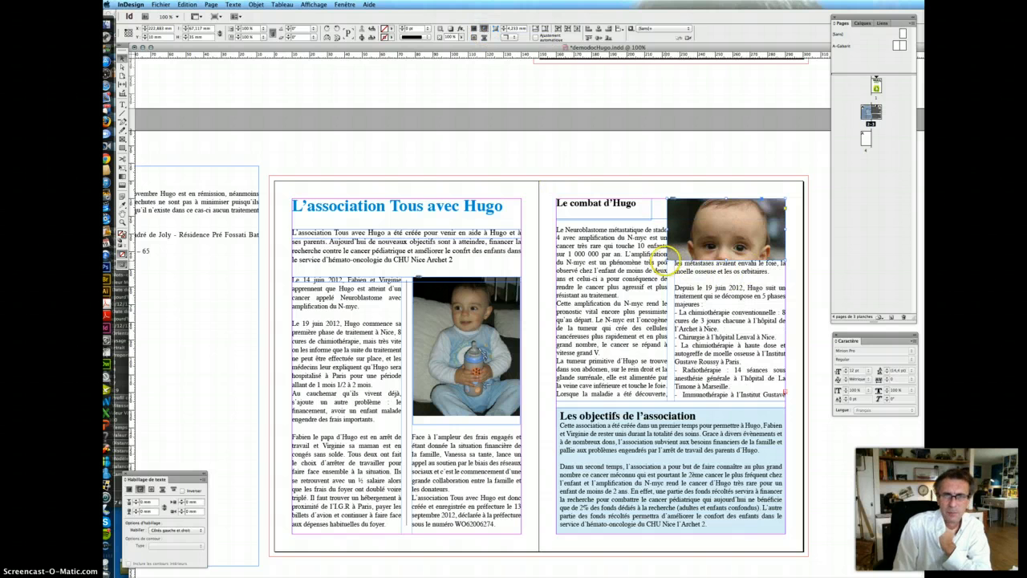
left_click_drag(667, 260, 674, 256)
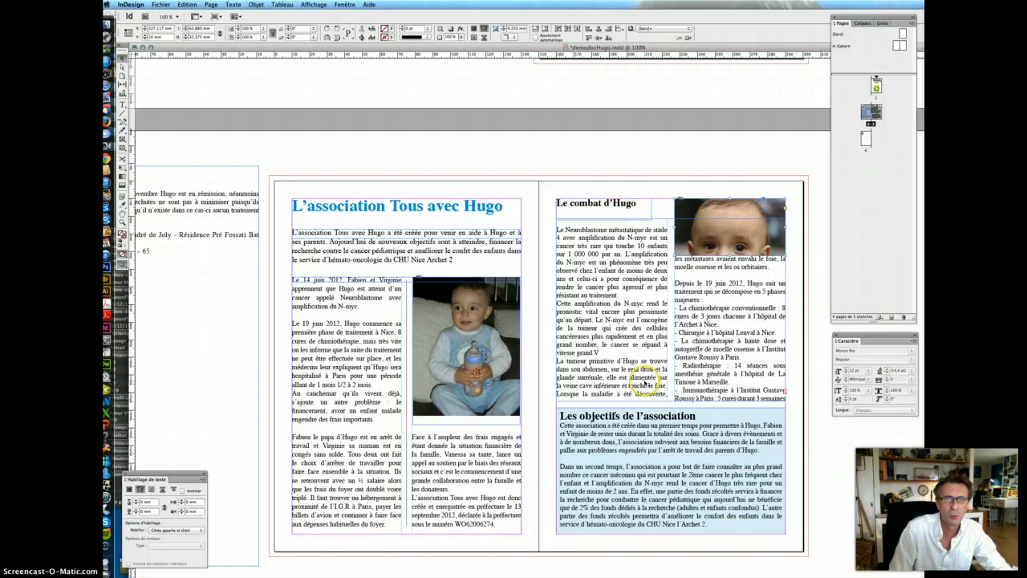
left_click(631, 340)
- Delete the blank line above 'Le Neuroblastome'
left_click(124, 112)
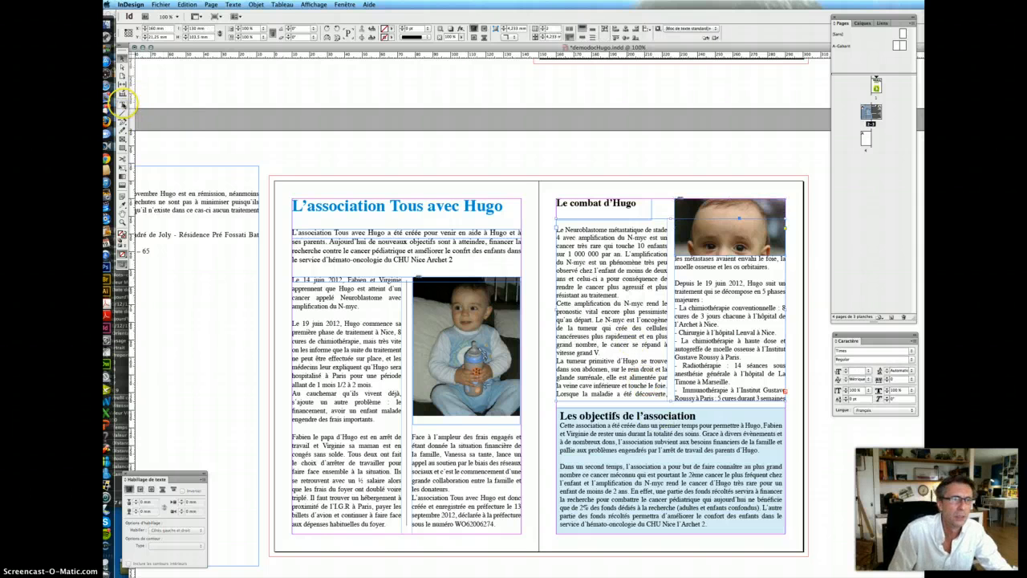
left_click(603, 218)
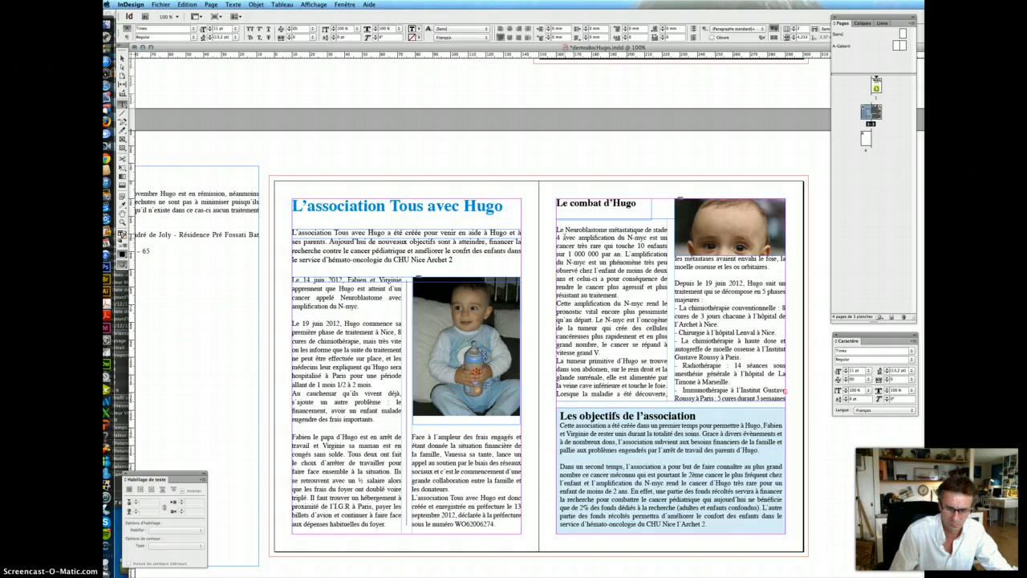
key("BackSpace")
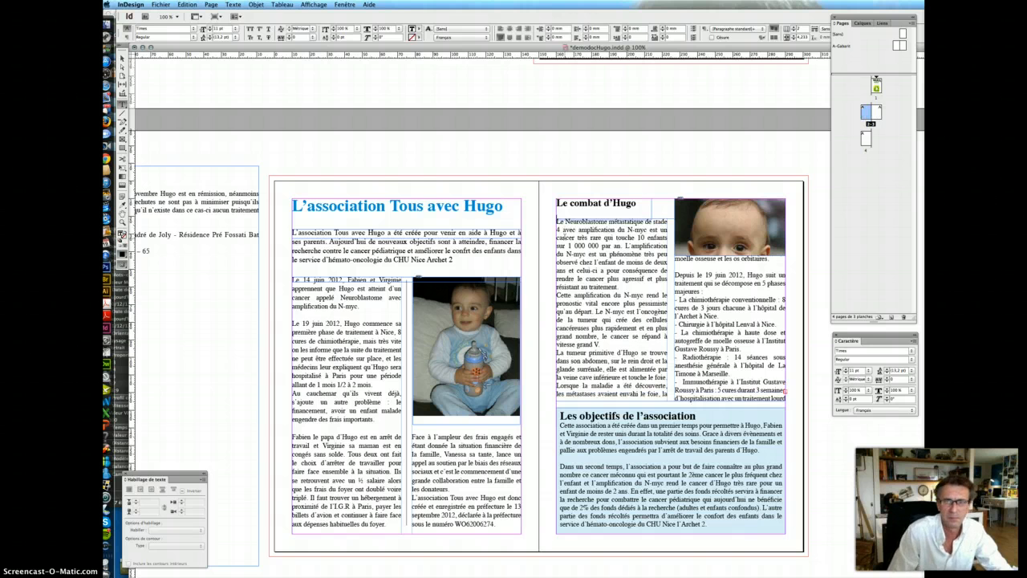
- Lower the objectives box's top edge slightly while keeping all its text visible
left_click(122, 59)
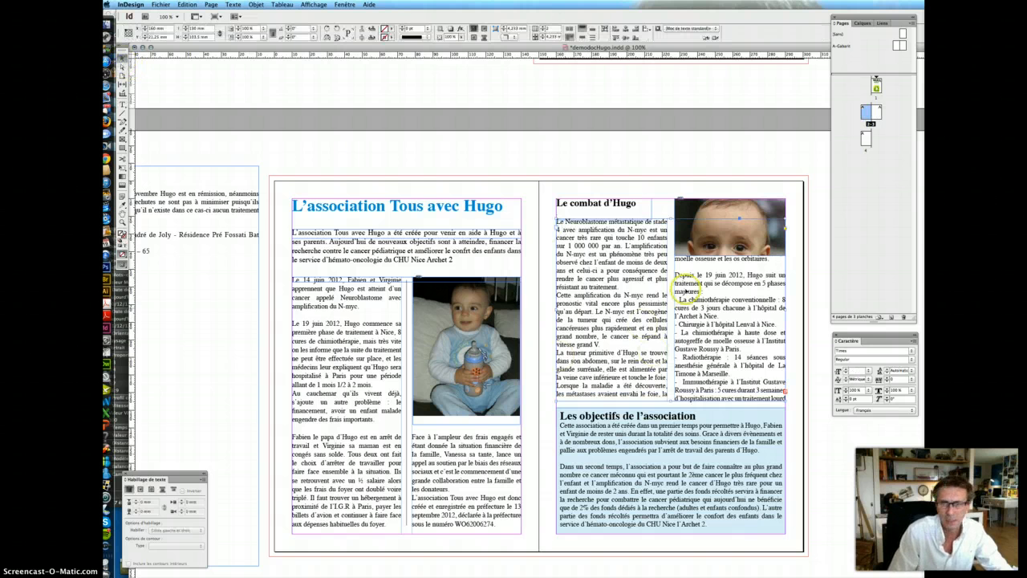
left_click(640, 451)
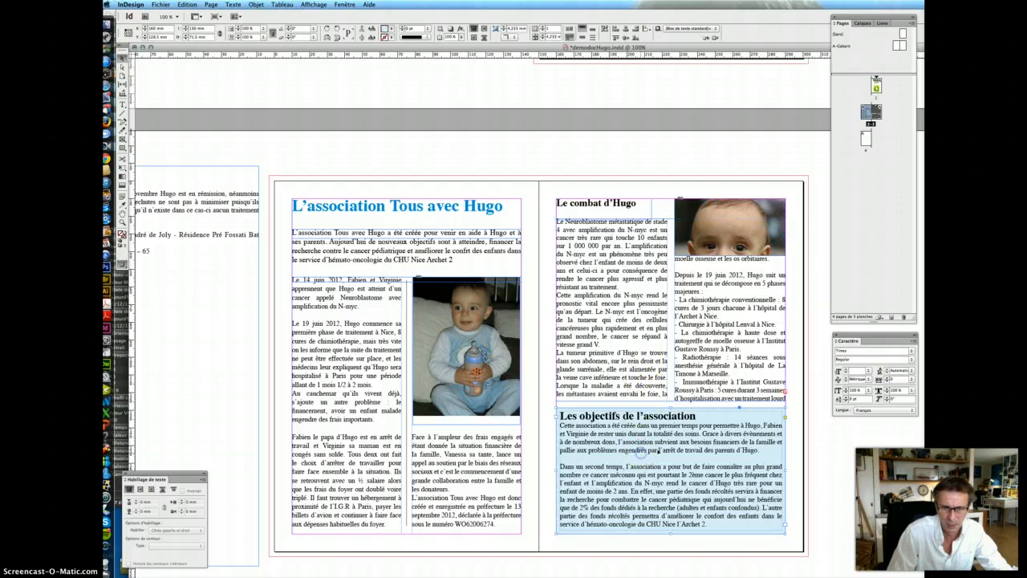
left_click_drag(671, 408, 671, 412)
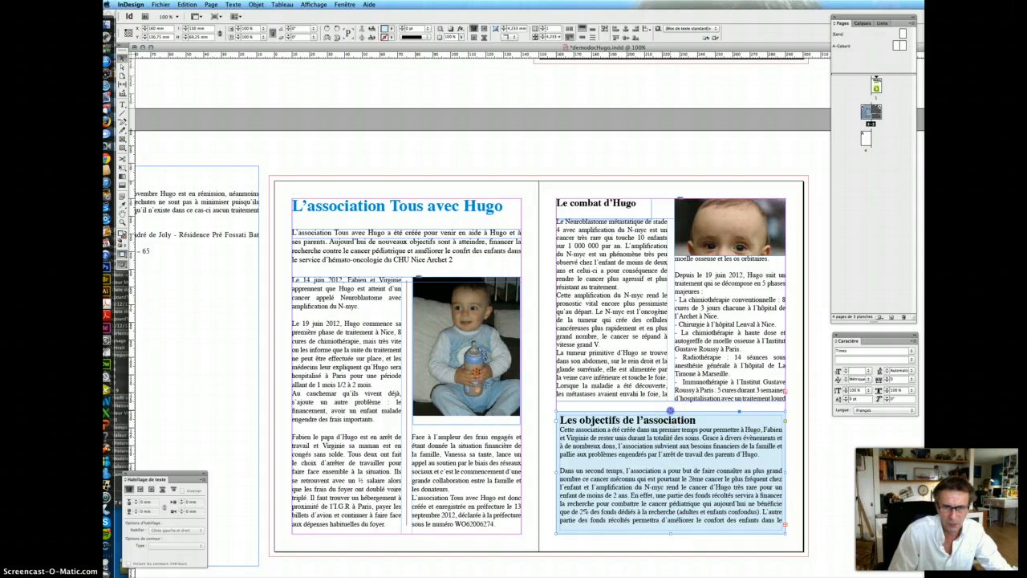
left_click_drag(670, 411, 671, 411)
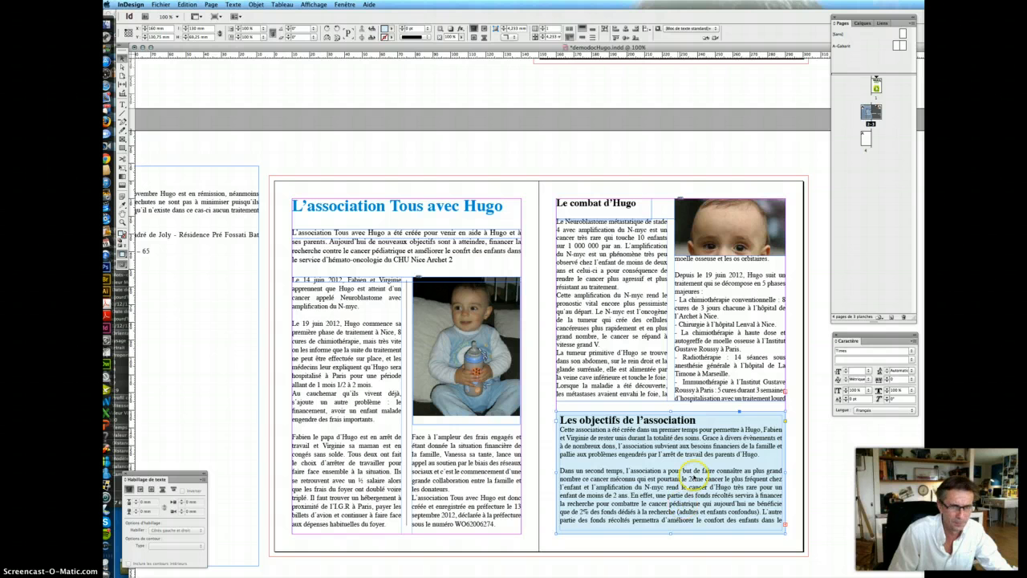
left_click_drag(670, 411, 671, 408)
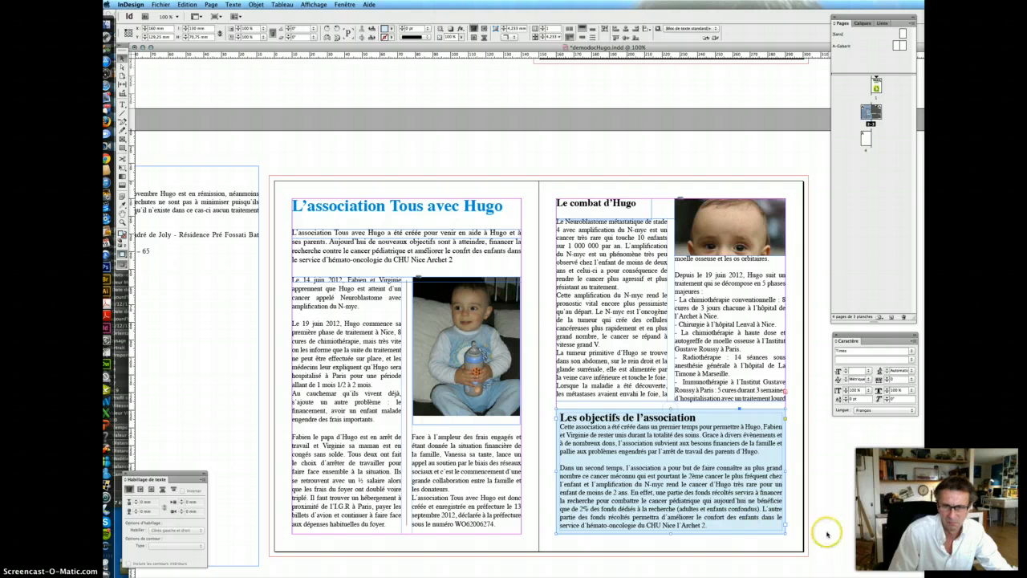
left_click(797, 539)
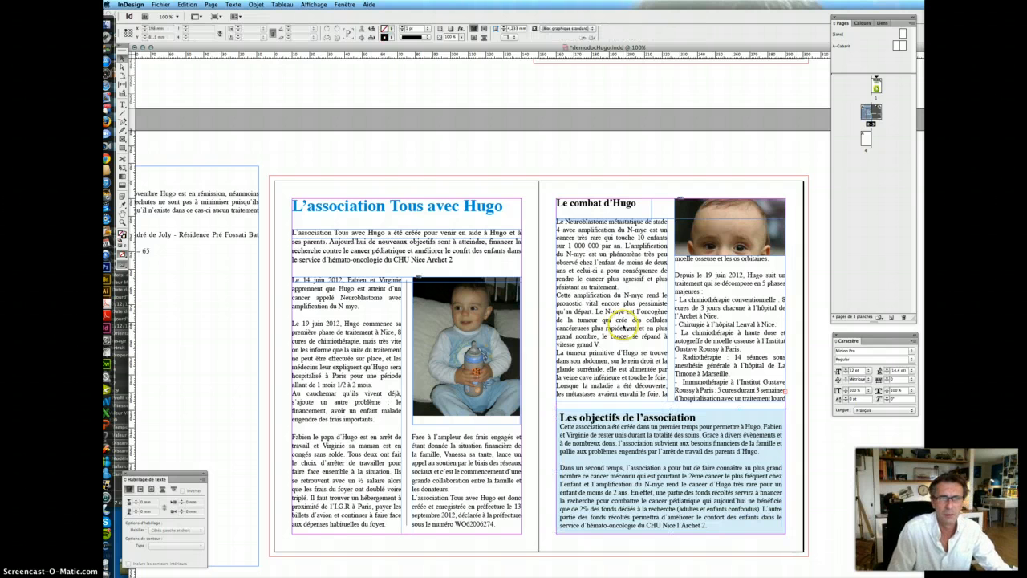
left_click(126, 105)
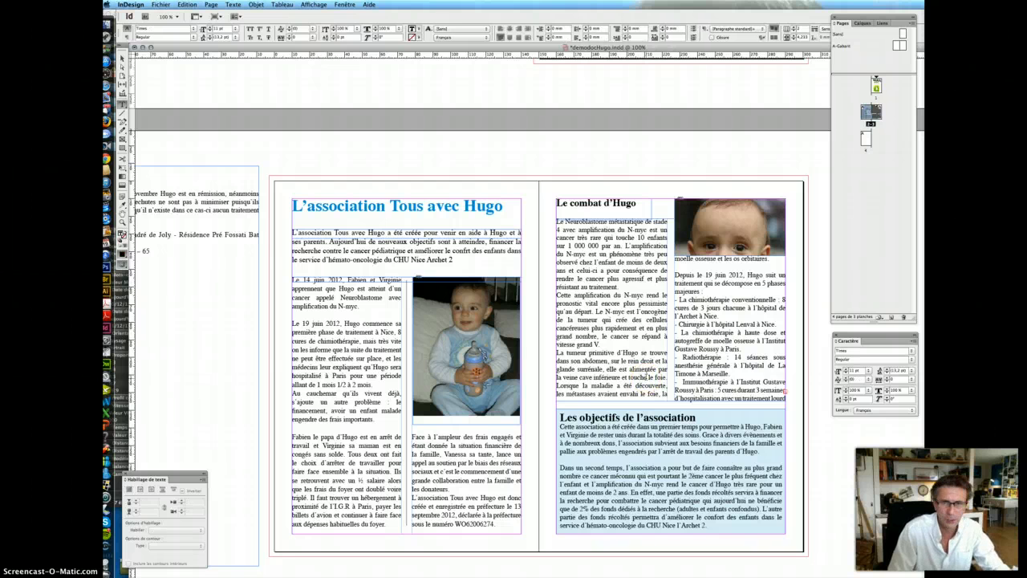
- Set the entire 'Le combat d'Hugo' story to 10 pt
left_click(646, 377)
key("super+a")
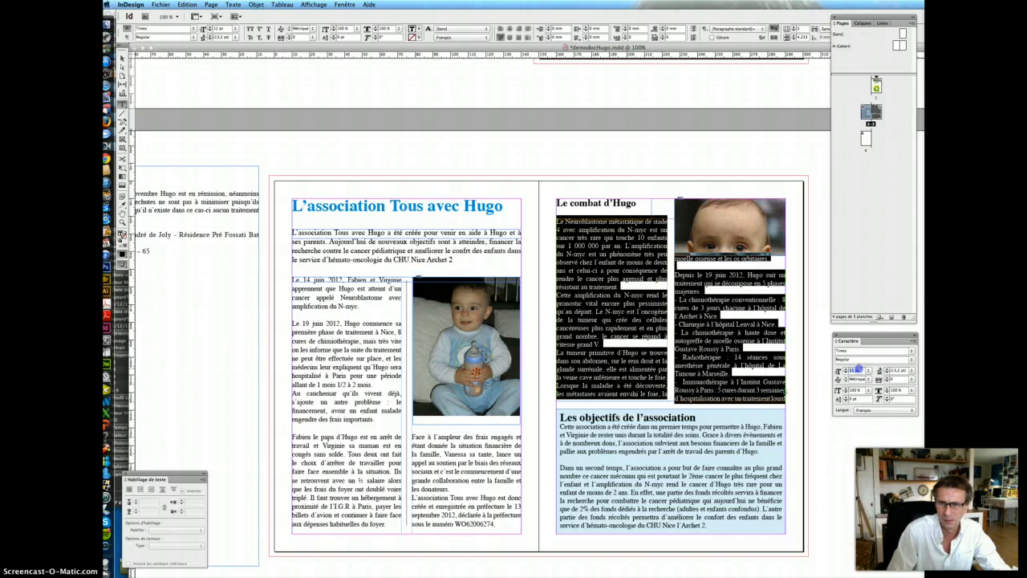
key("Return")
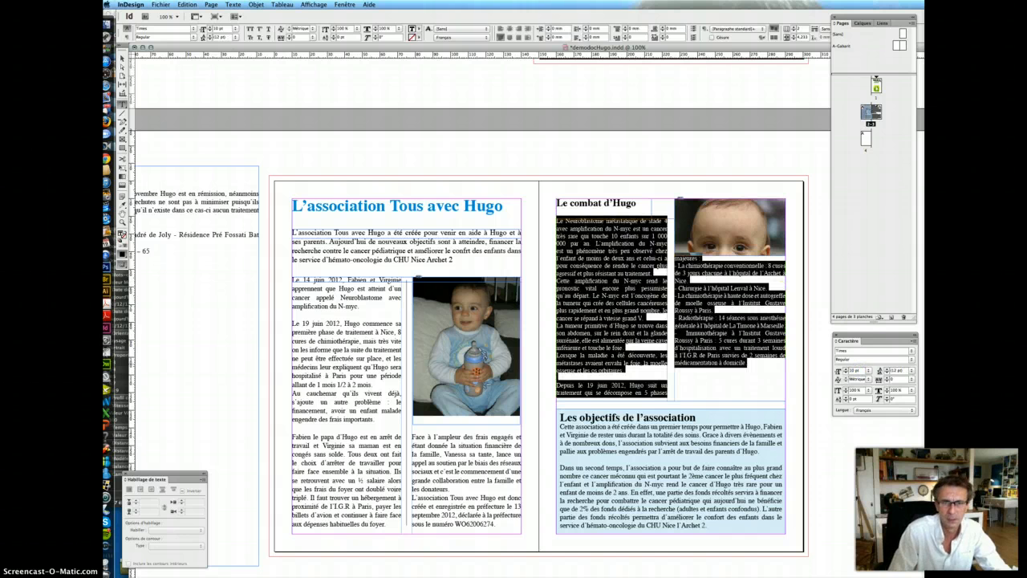
left_click(688, 376)
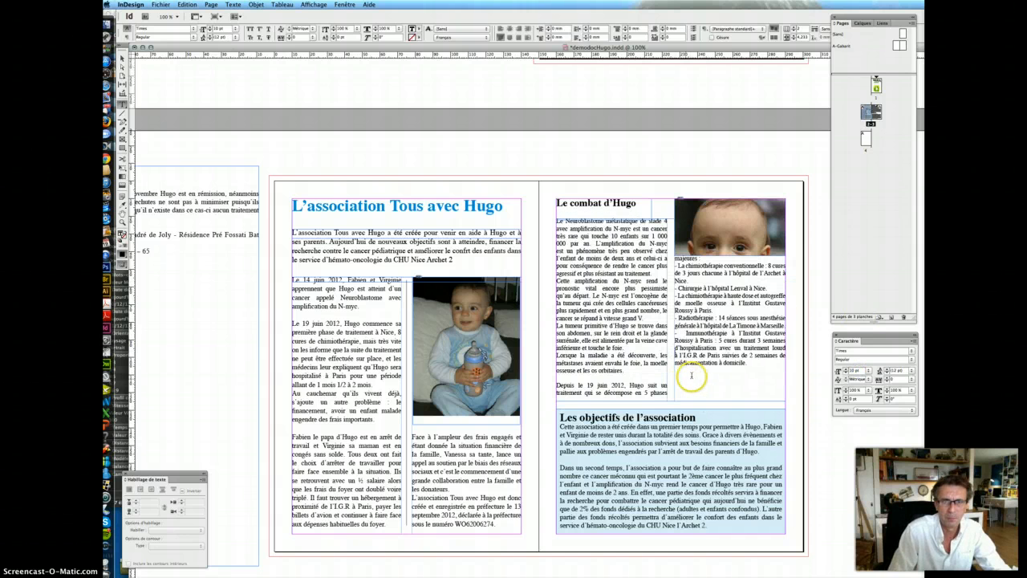
- Enlarge the 'Le combat d'Hugo' heading to 18 pt
triple_click(619, 205)
left_click(857, 370)
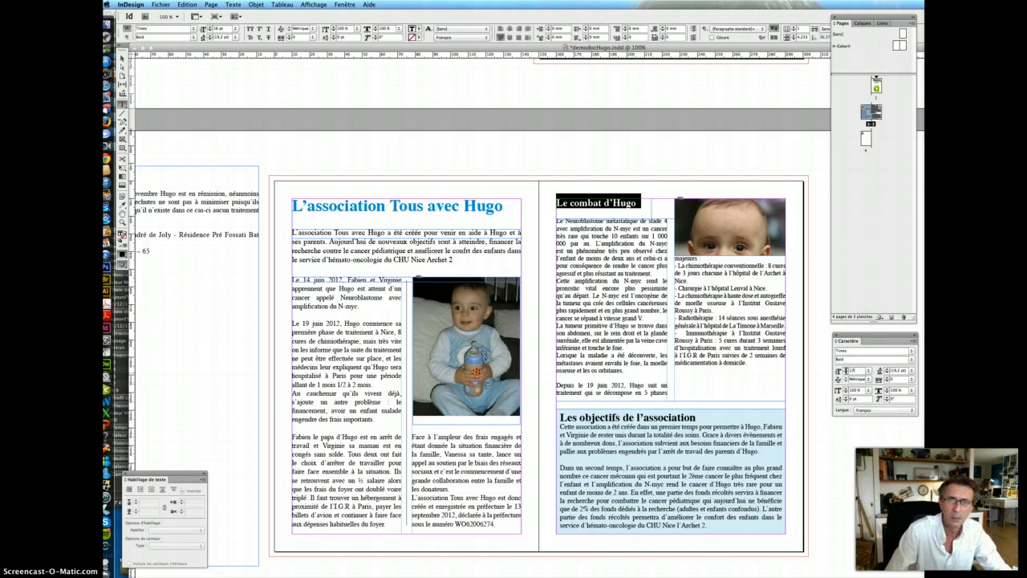
key("Return")
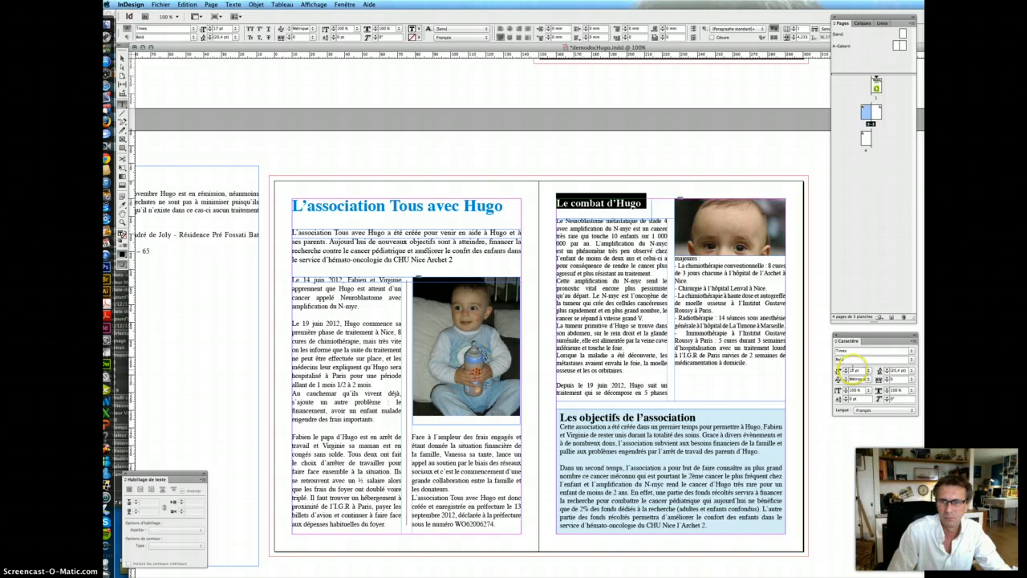
key("Return")
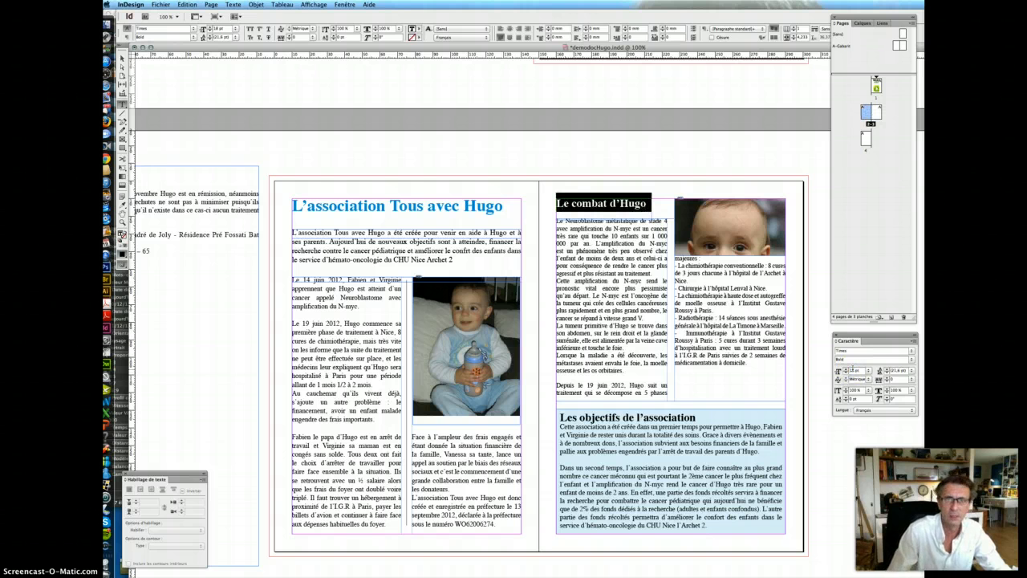
- Save the leaflet with Fichier > Enregistrer
left_click(122, 58)
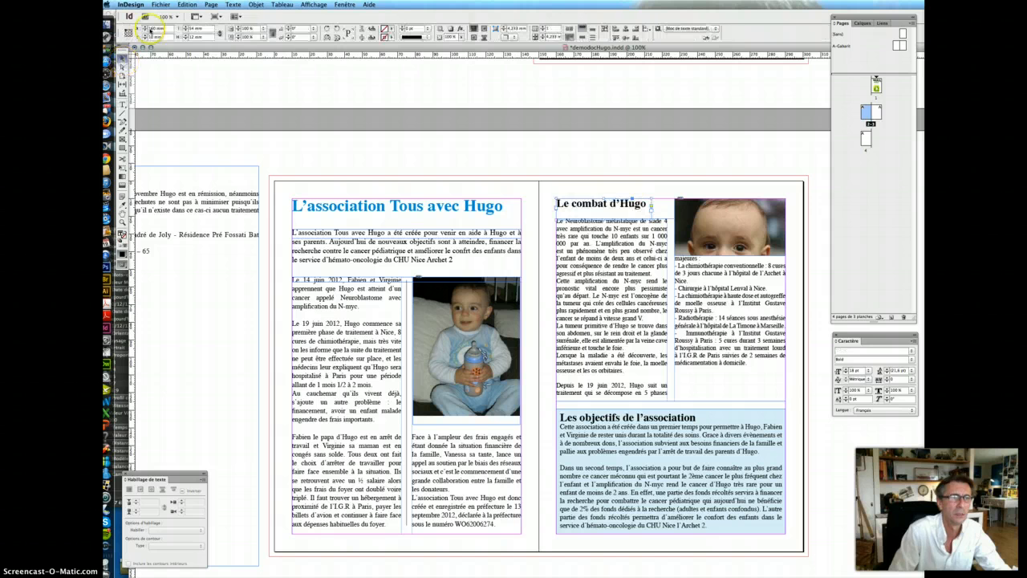
left_click(161, 4)
left_click(172, 59)
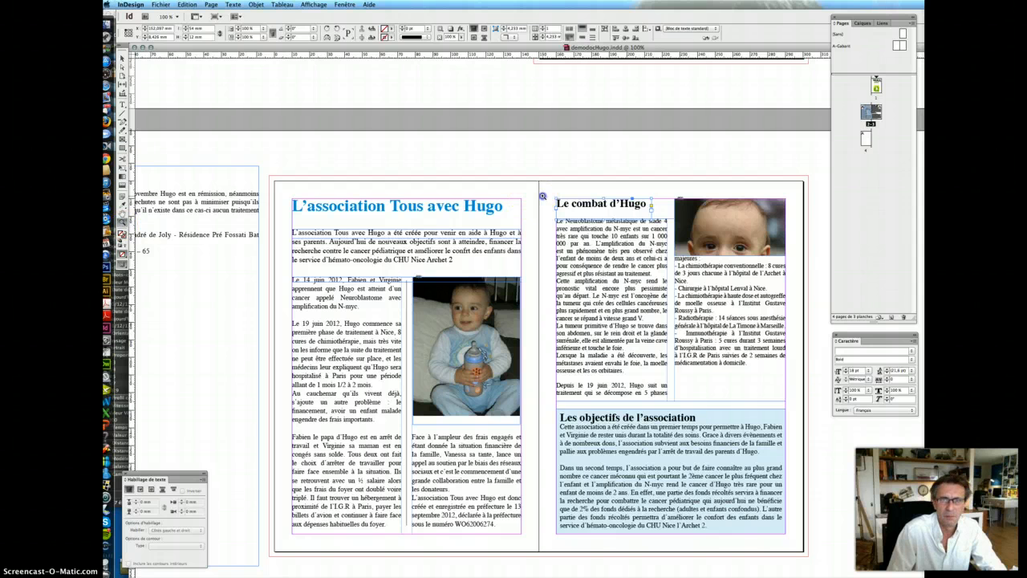
- Delete the empty line above 'Depuis le 19 juin 2012'
left_click_drag(542, 196, 858, 456)
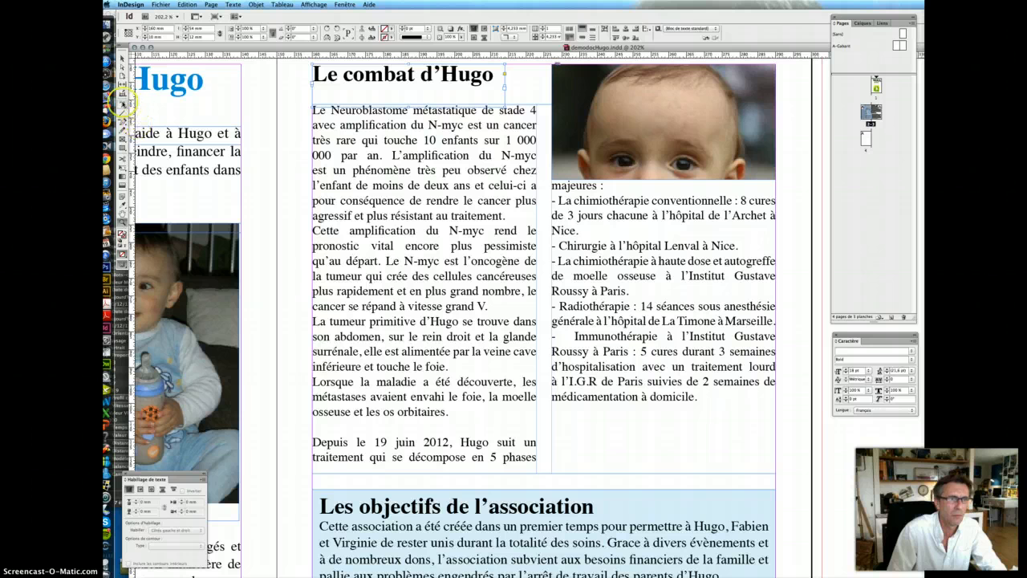
left_click(122, 104)
left_click(417, 427)
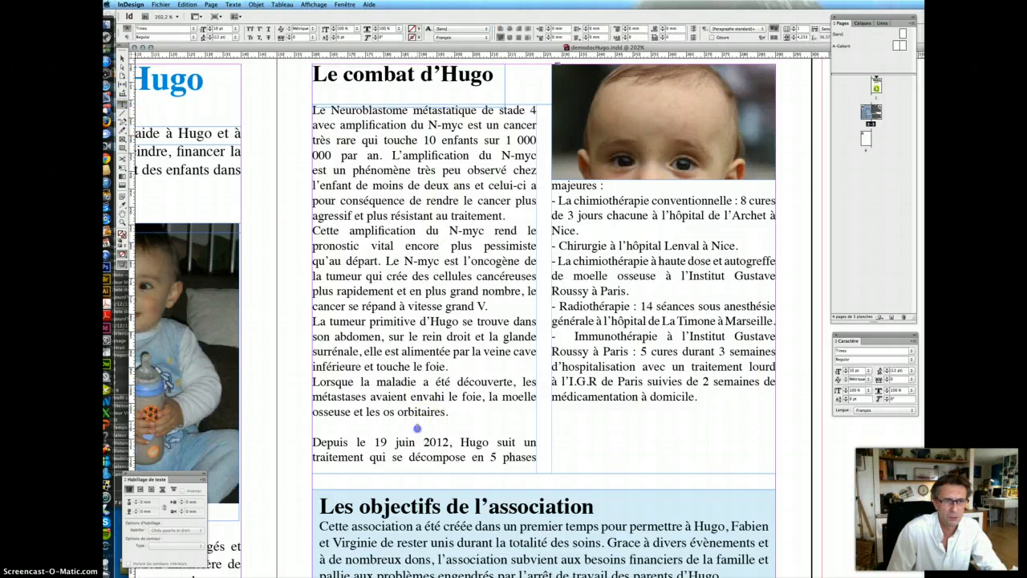
key("BackSpace")
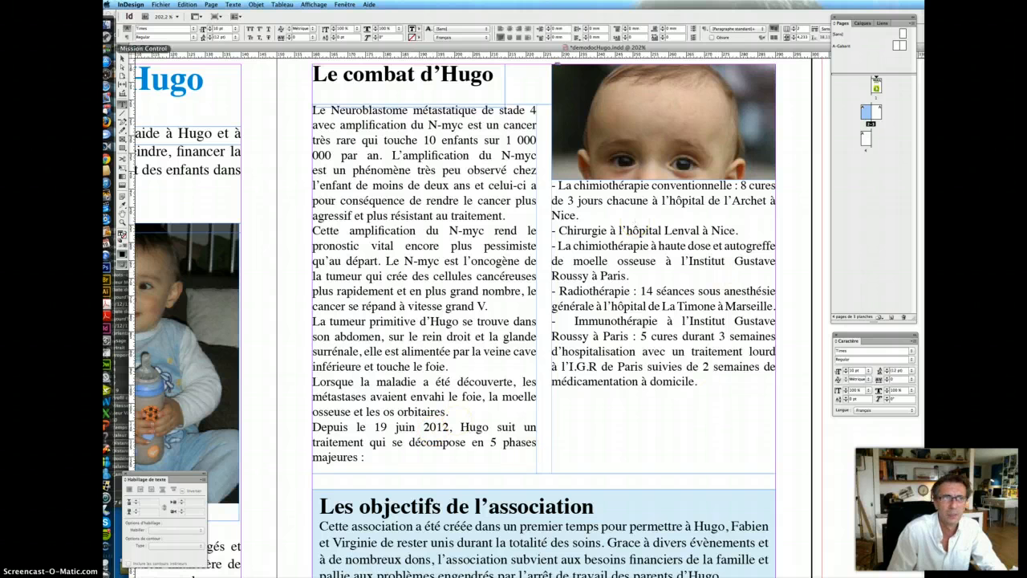
- Extend the second baby photo's frame downward to show the whole face
left_click(122, 58)
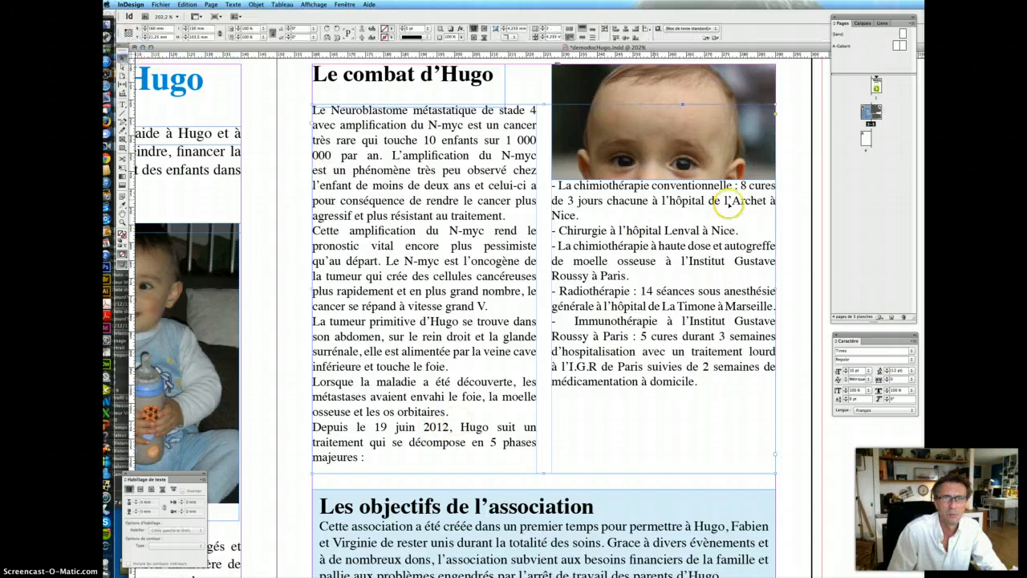
left_click(678, 86)
left_click_drag(661, 178, 661, 233)
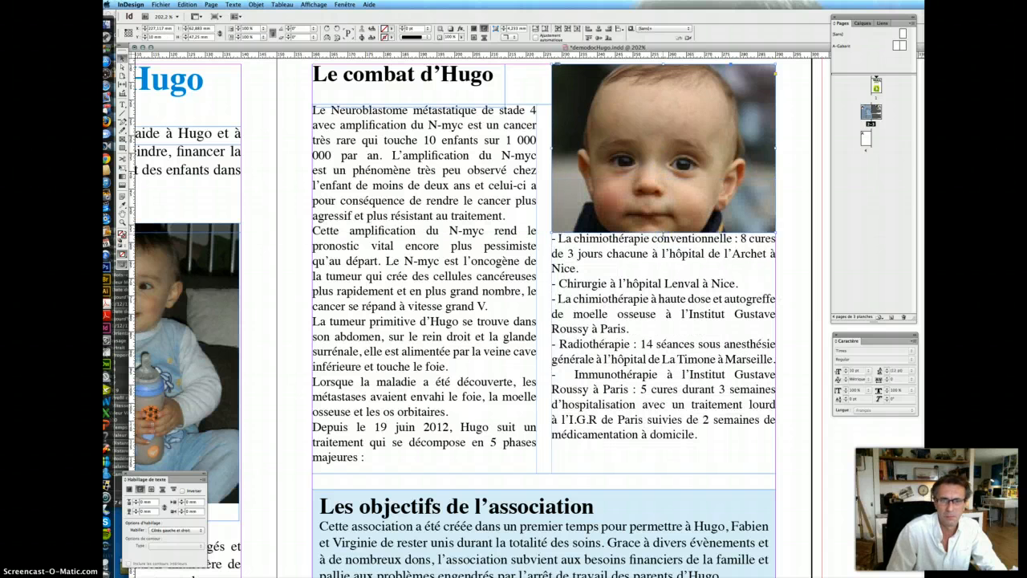